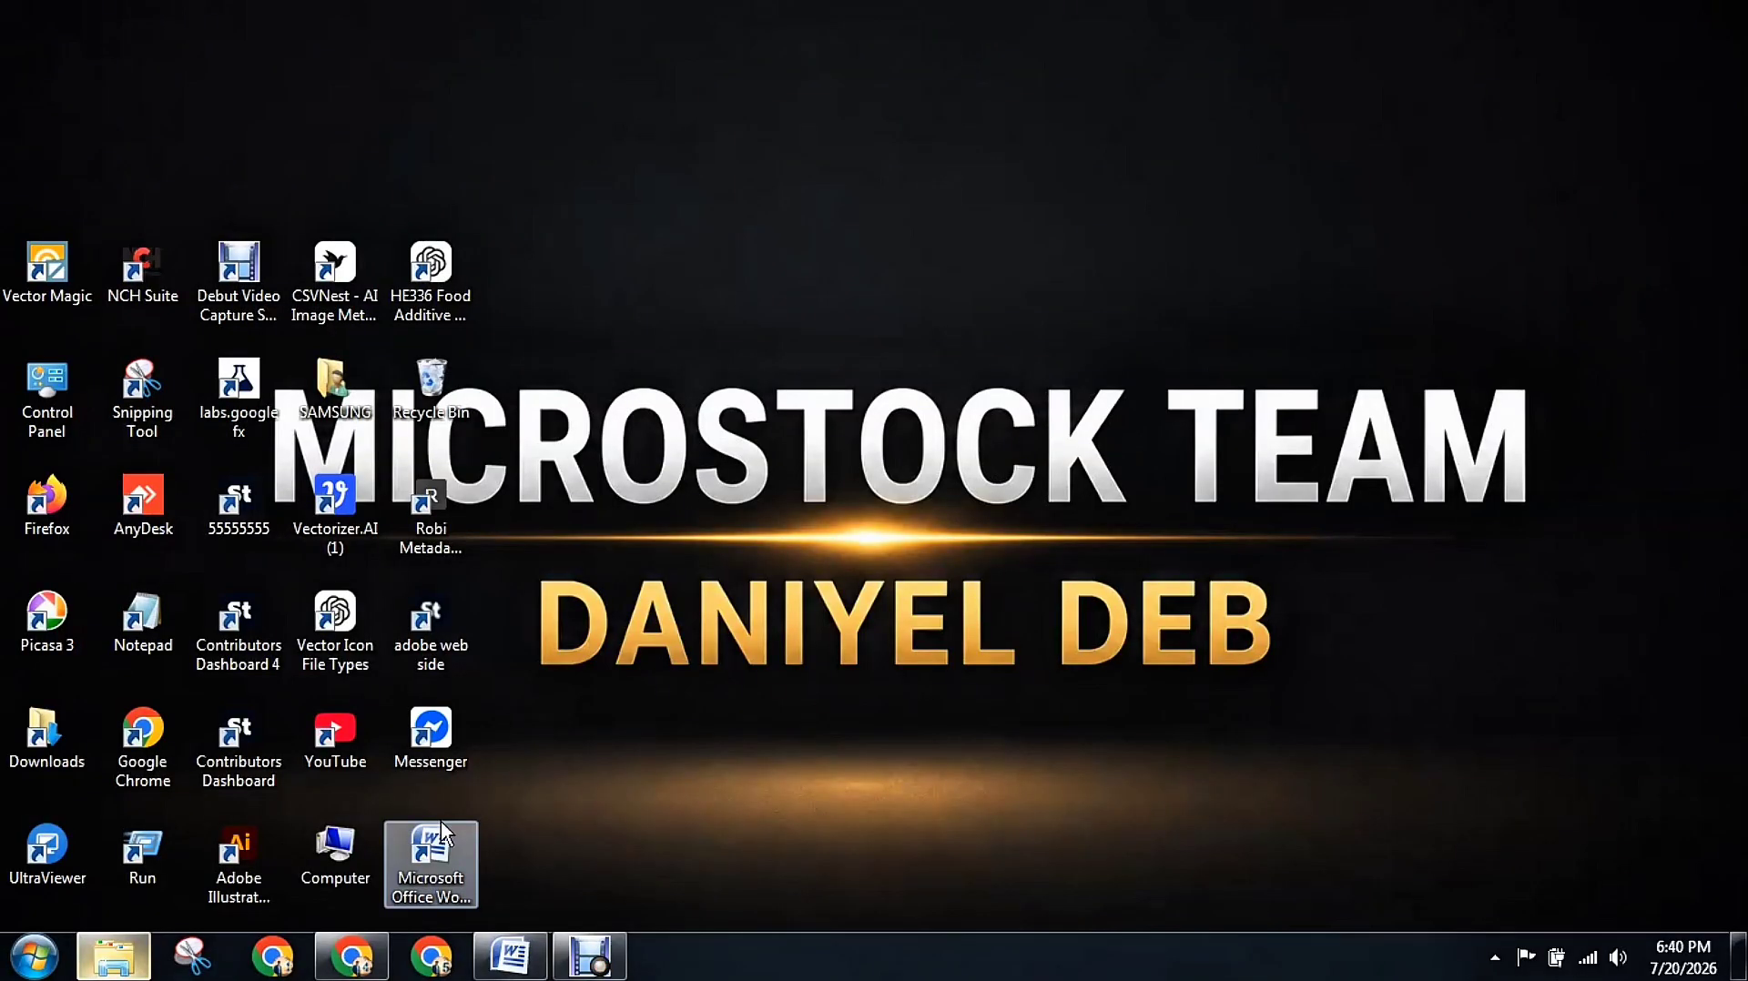
# Switch to the ChatGPT conversation in Chrome and review the request for ten groups of six Halloween icon names
pyautogui.click(351, 955)
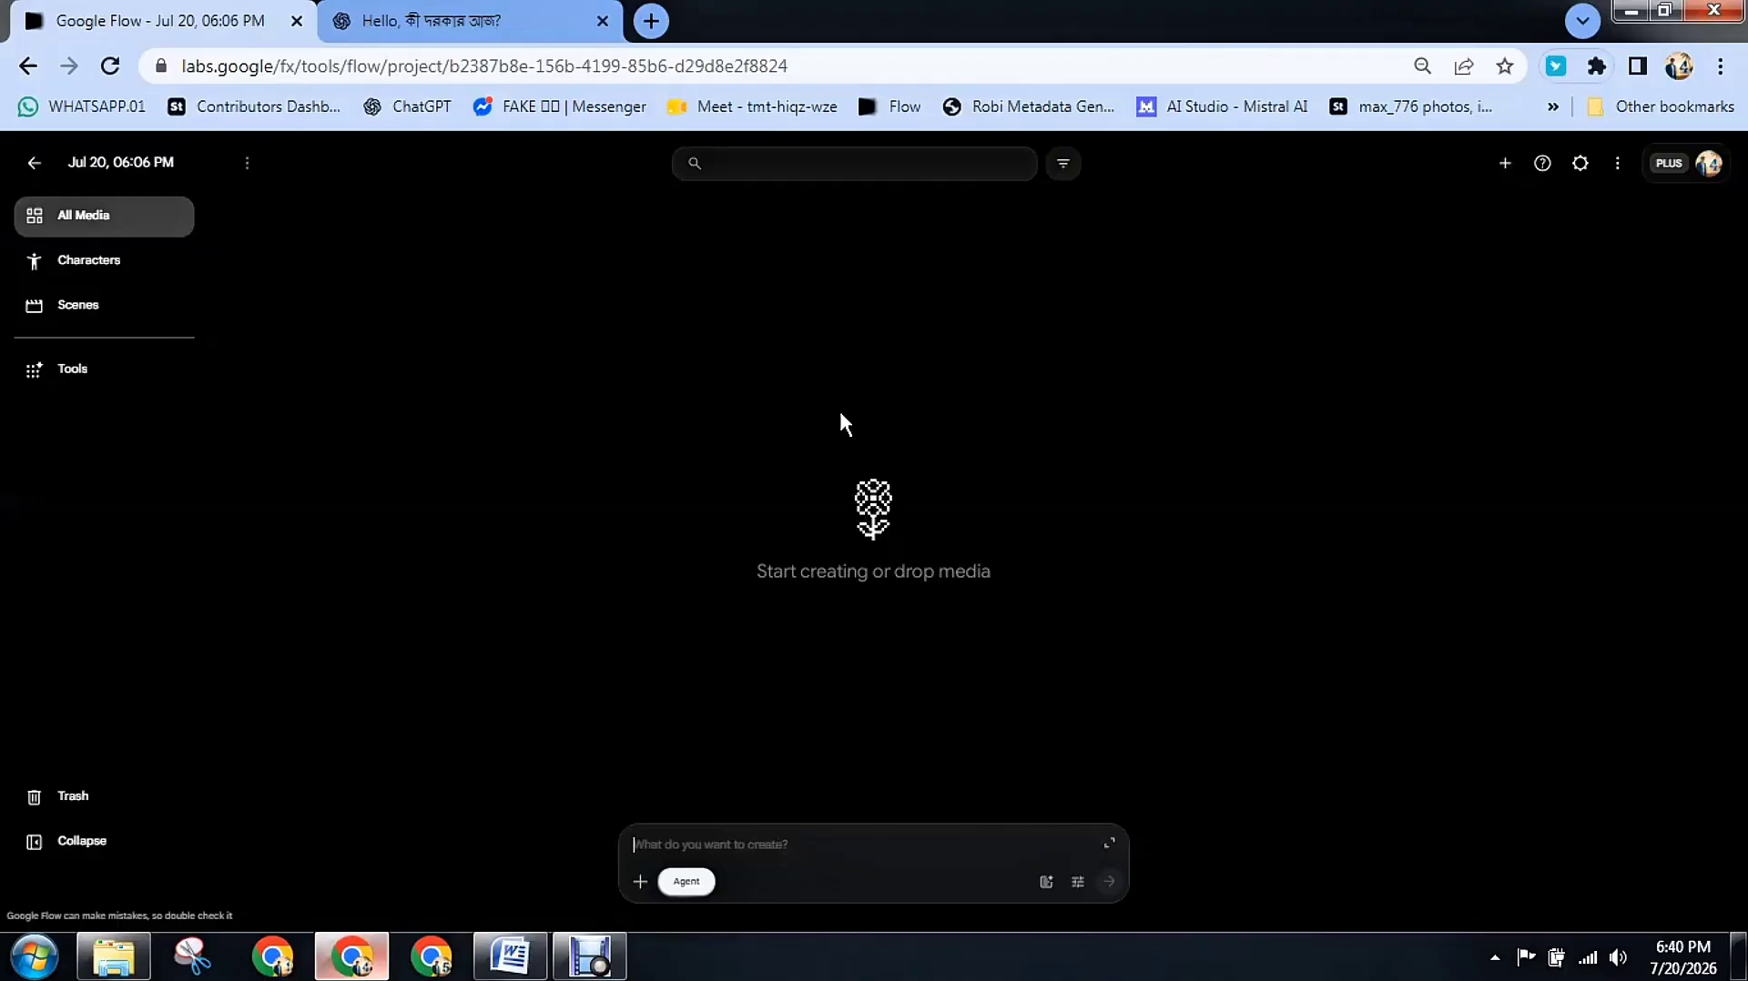
pyautogui.click(428, 20)
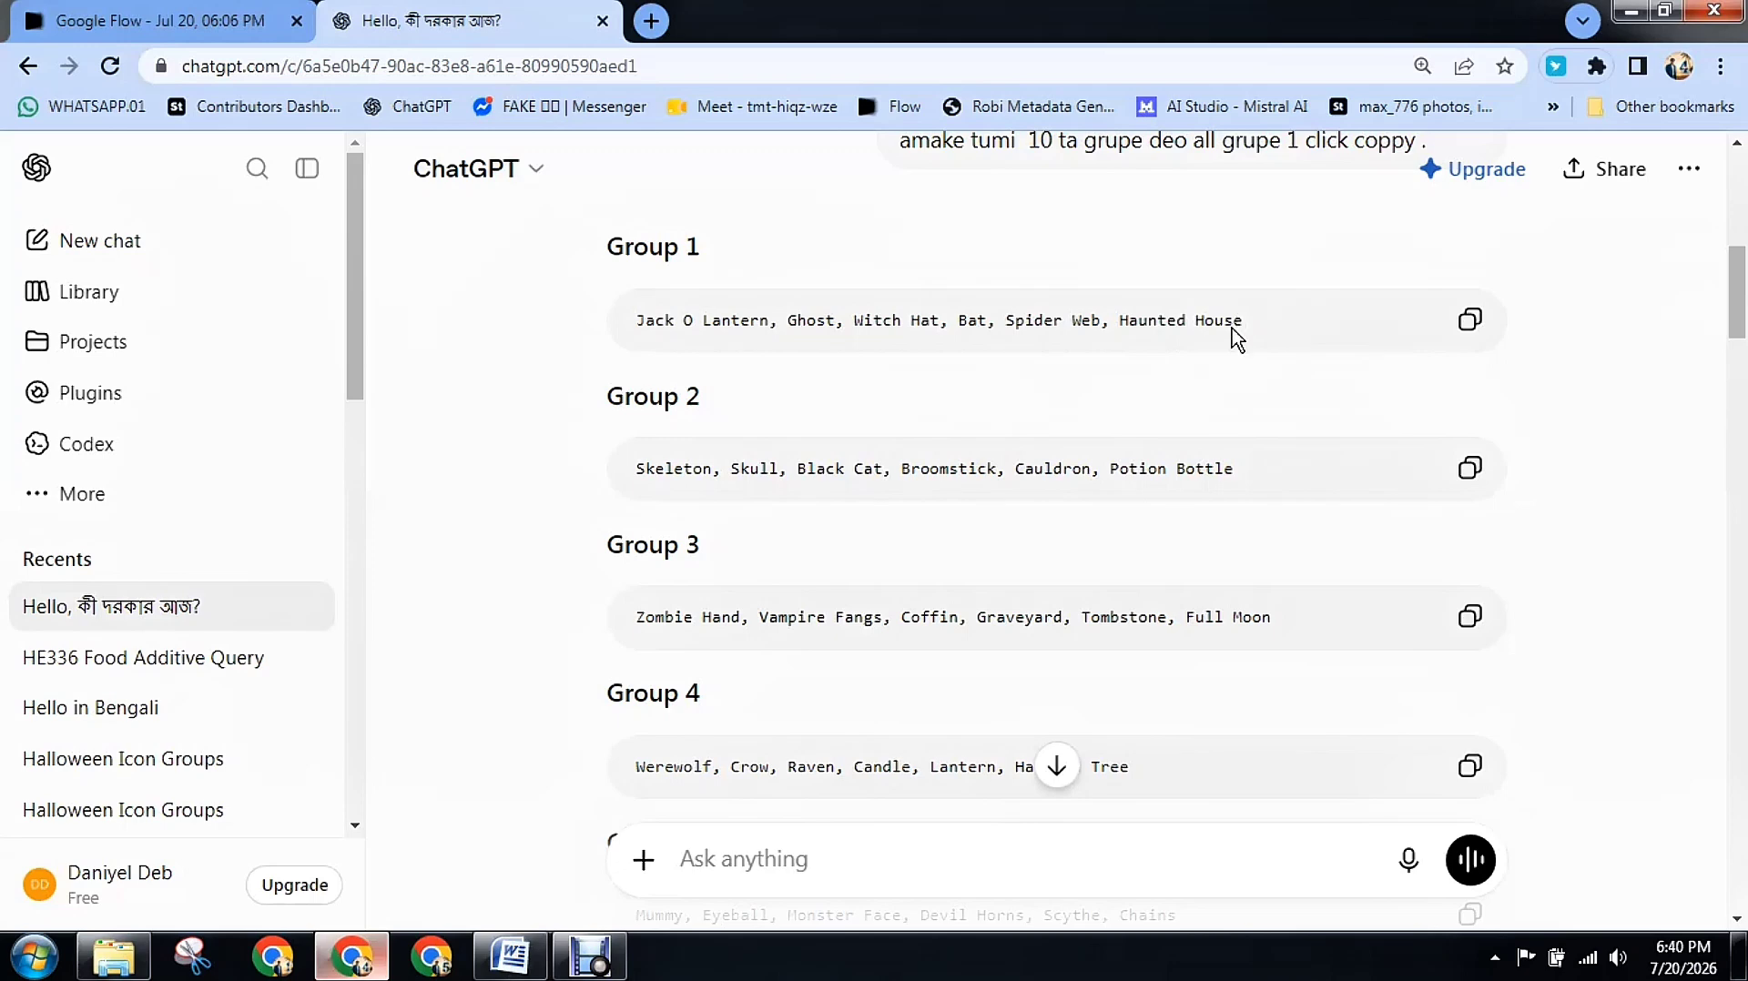
pyautogui.scroll(7, 1720, 296)
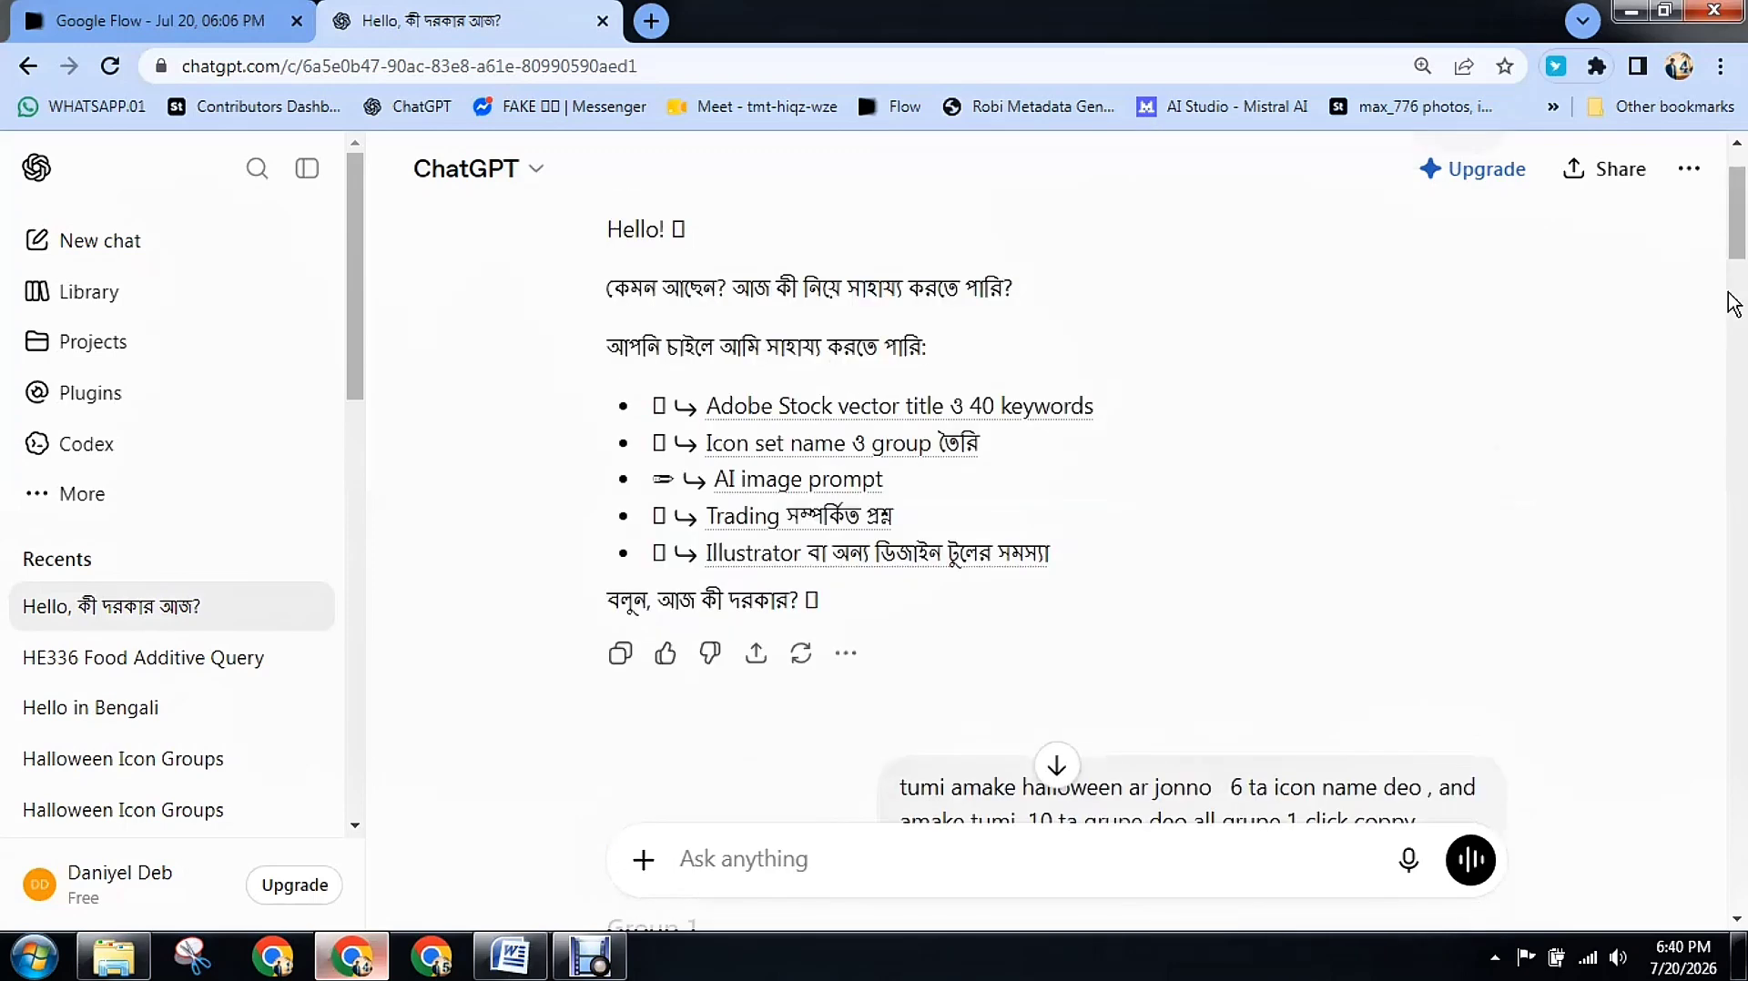
pyautogui.scroll(-2, 1275, 479)
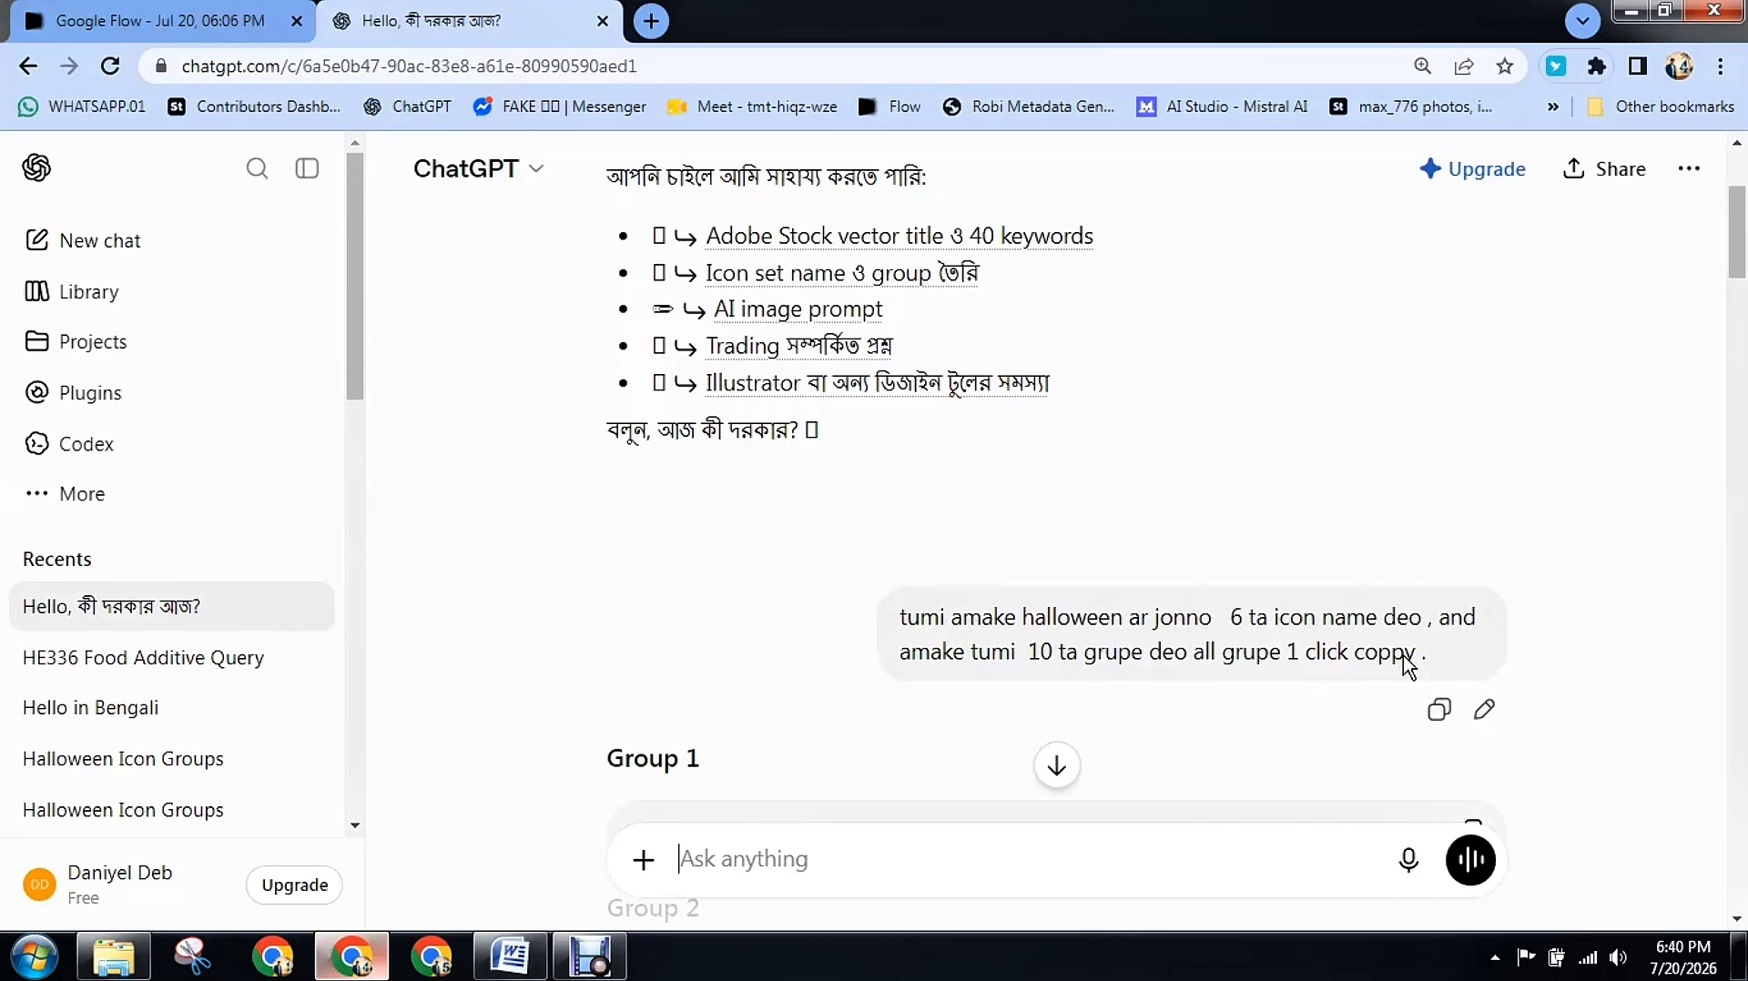
pyautogui.moveTo(899, 617); pyautogui.dragTo(1450, 623)
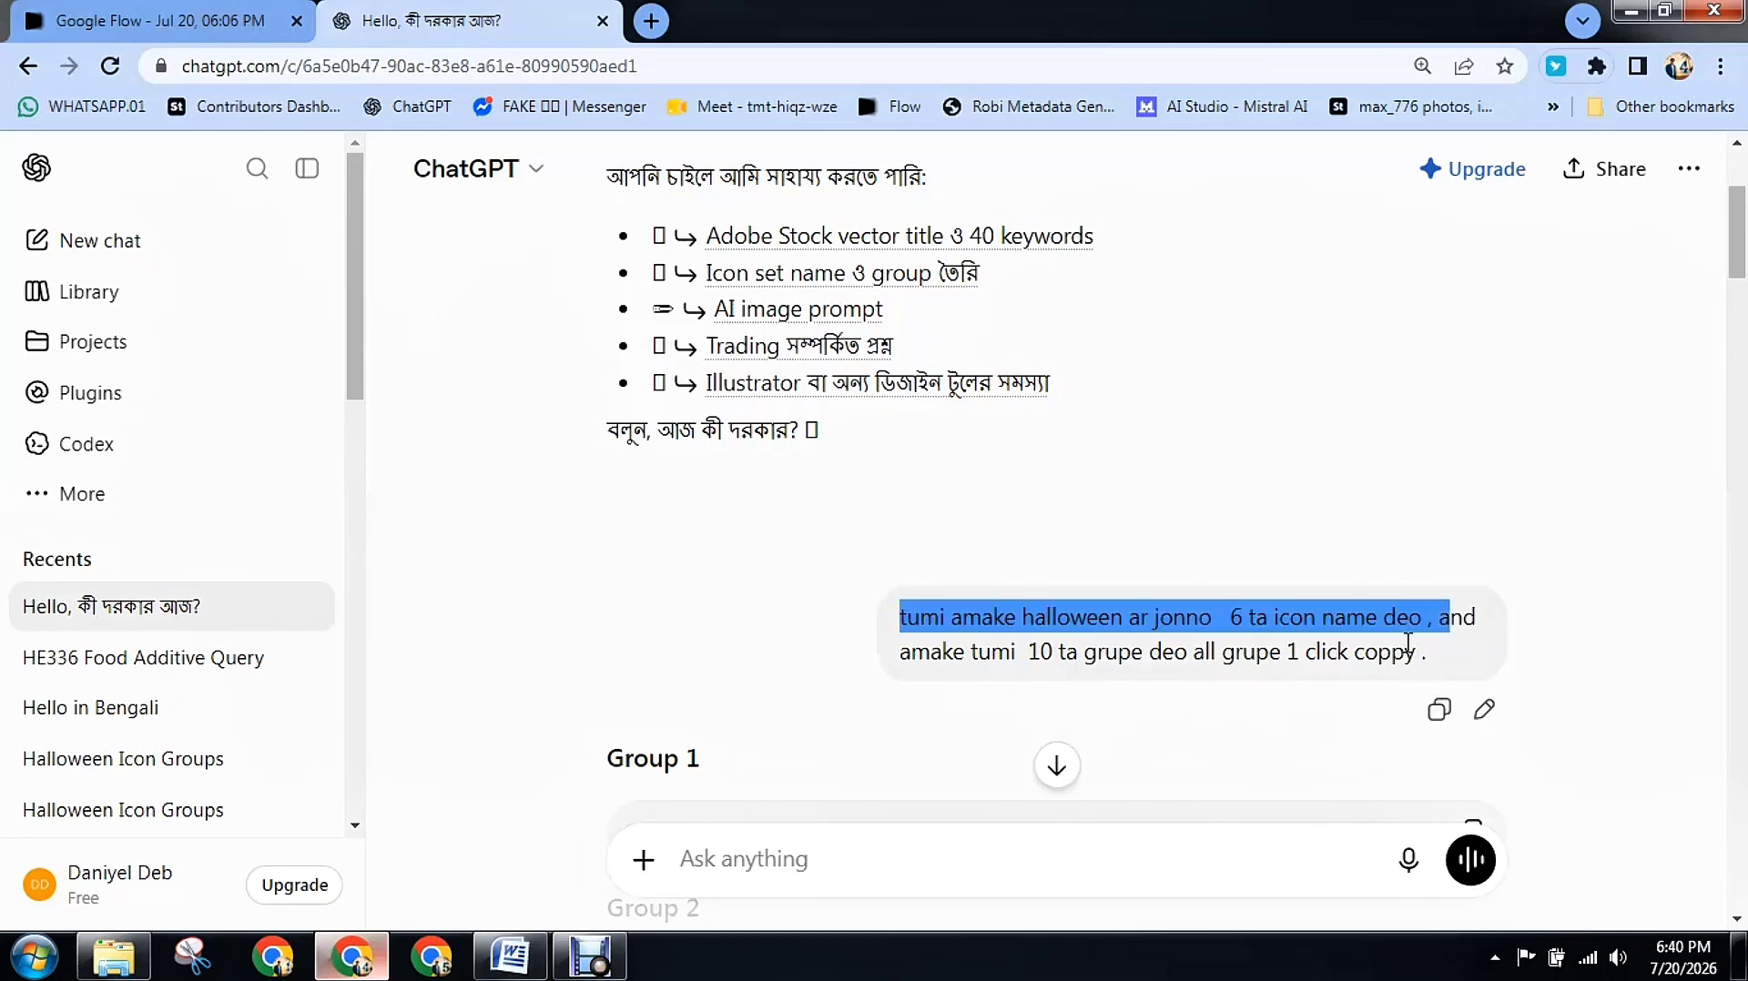
pyautogui.click(1357, 657)
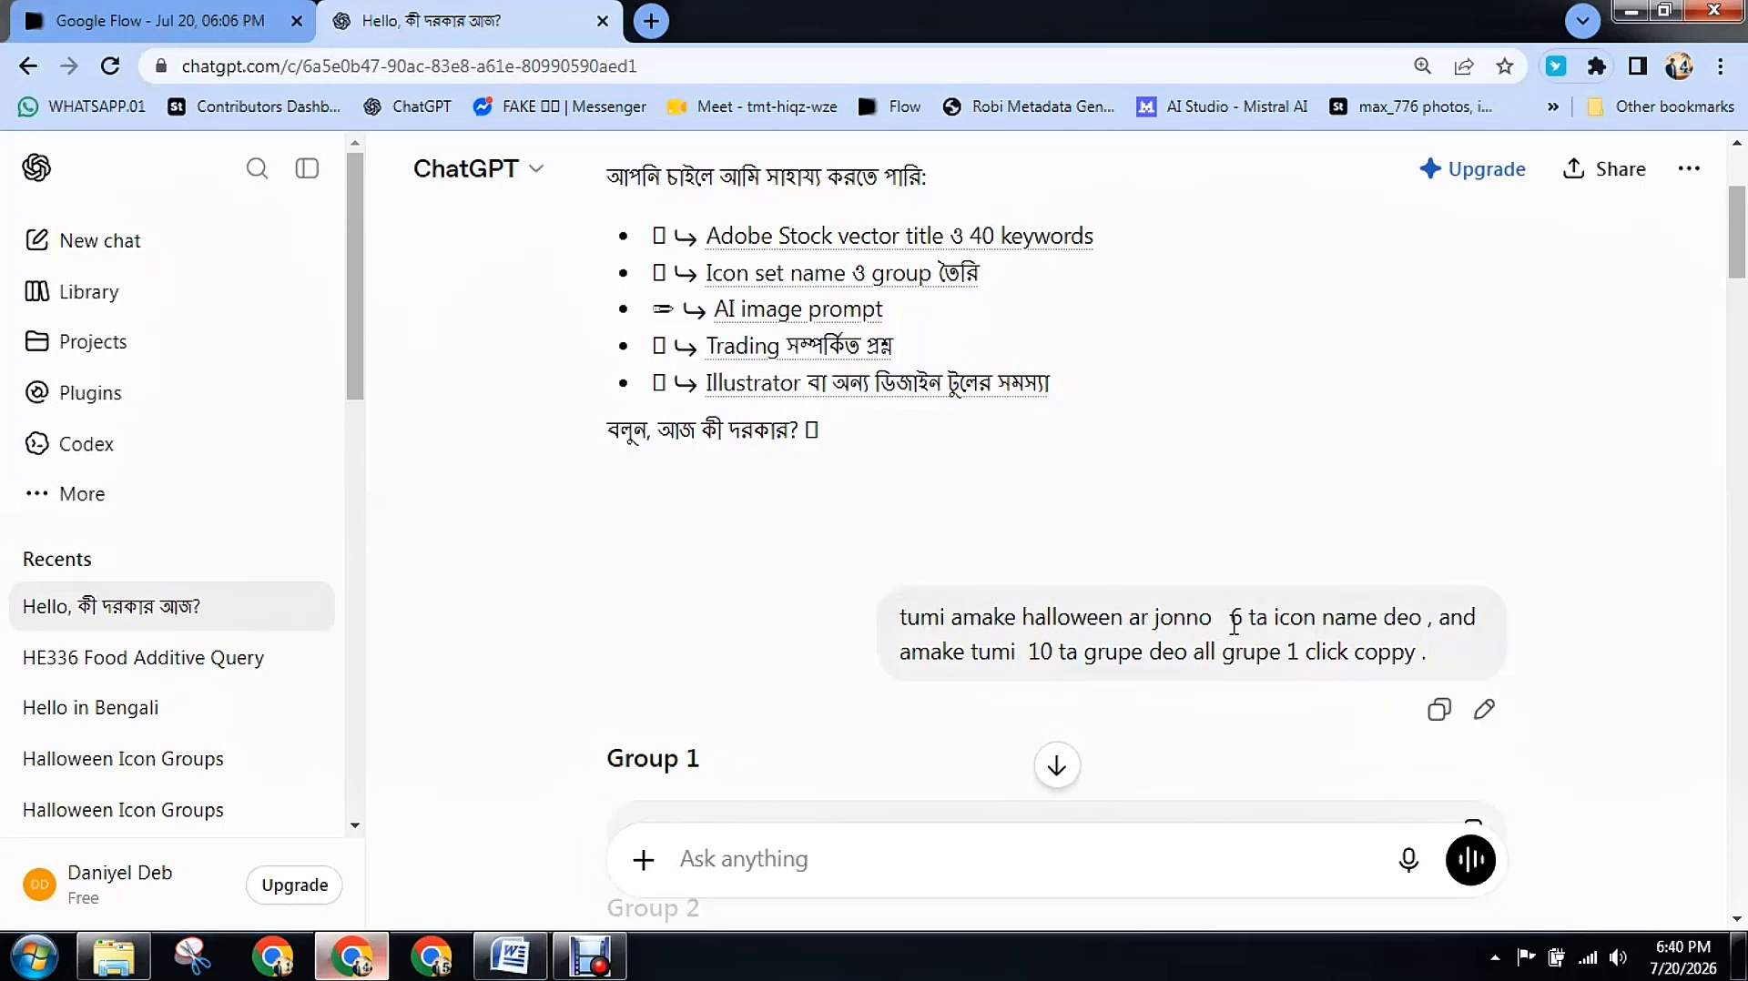
pyautogui.moveTo(1235, 622); pyautogui.dragTo(1225, 625)
pyautogui.click(1238, 620)
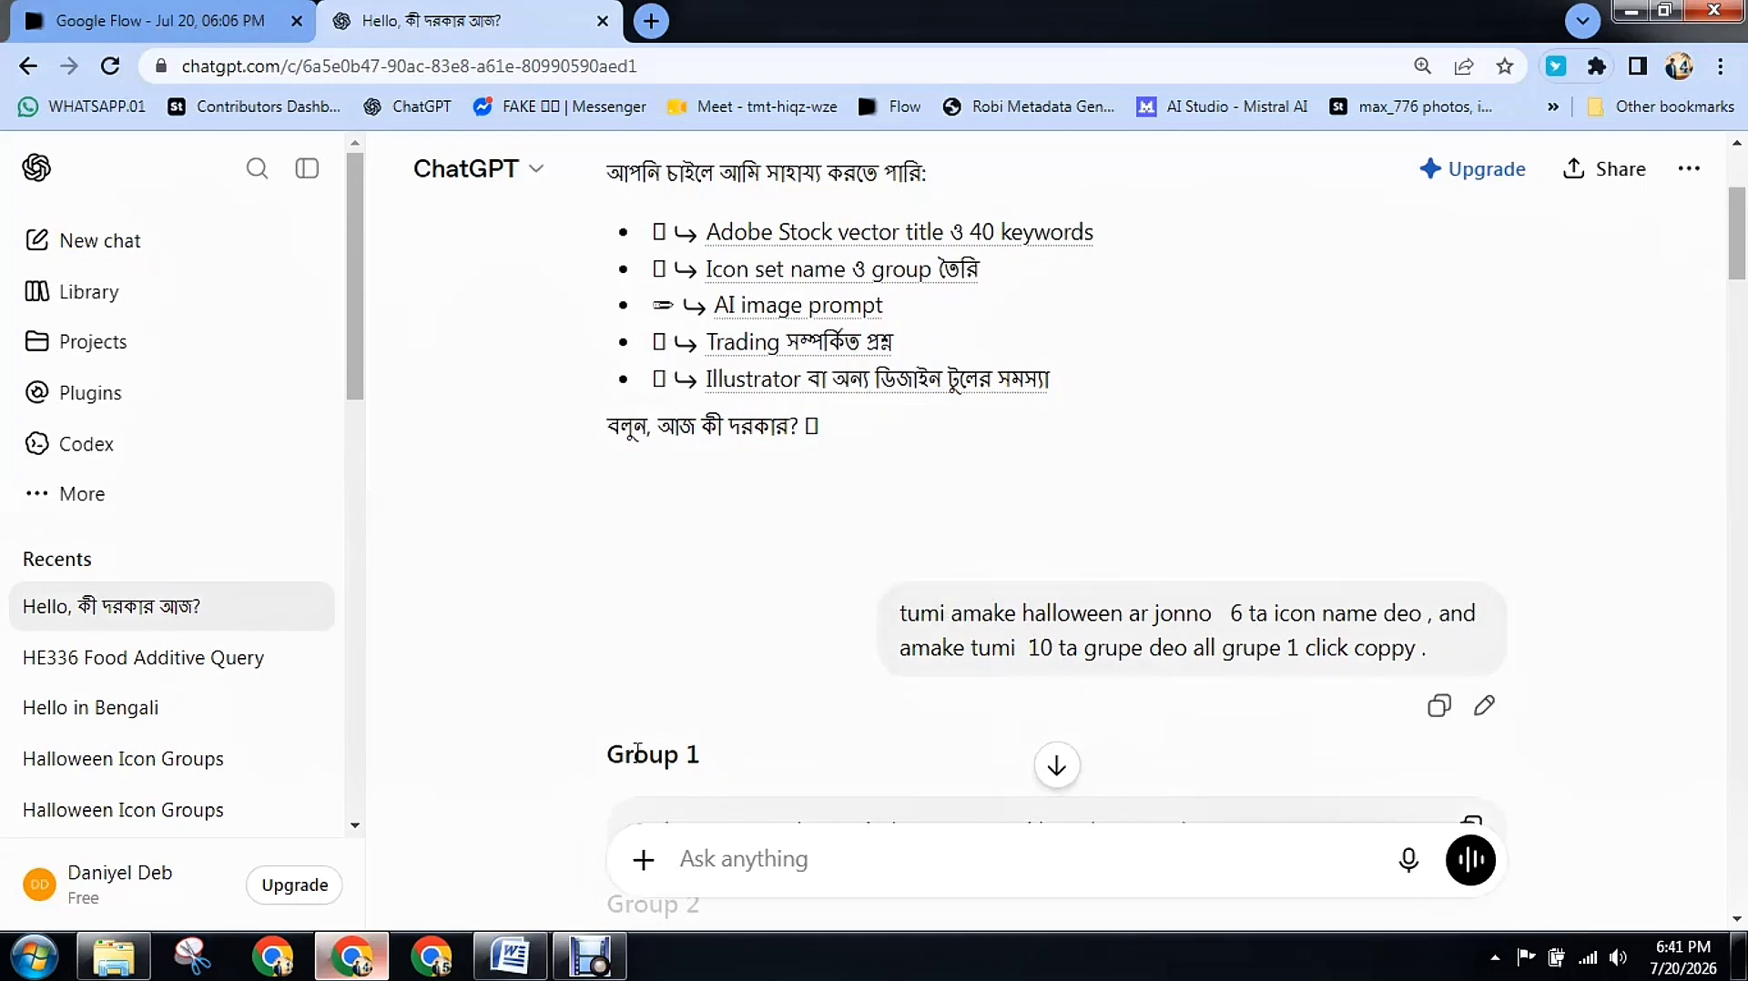
# Look through the generated icon groups and copy the Group 1 list beginning with Jack O Lantern
pyautogui.scroll(-9, 722, 685)
pyautogui.scroll(2, 747, 359)
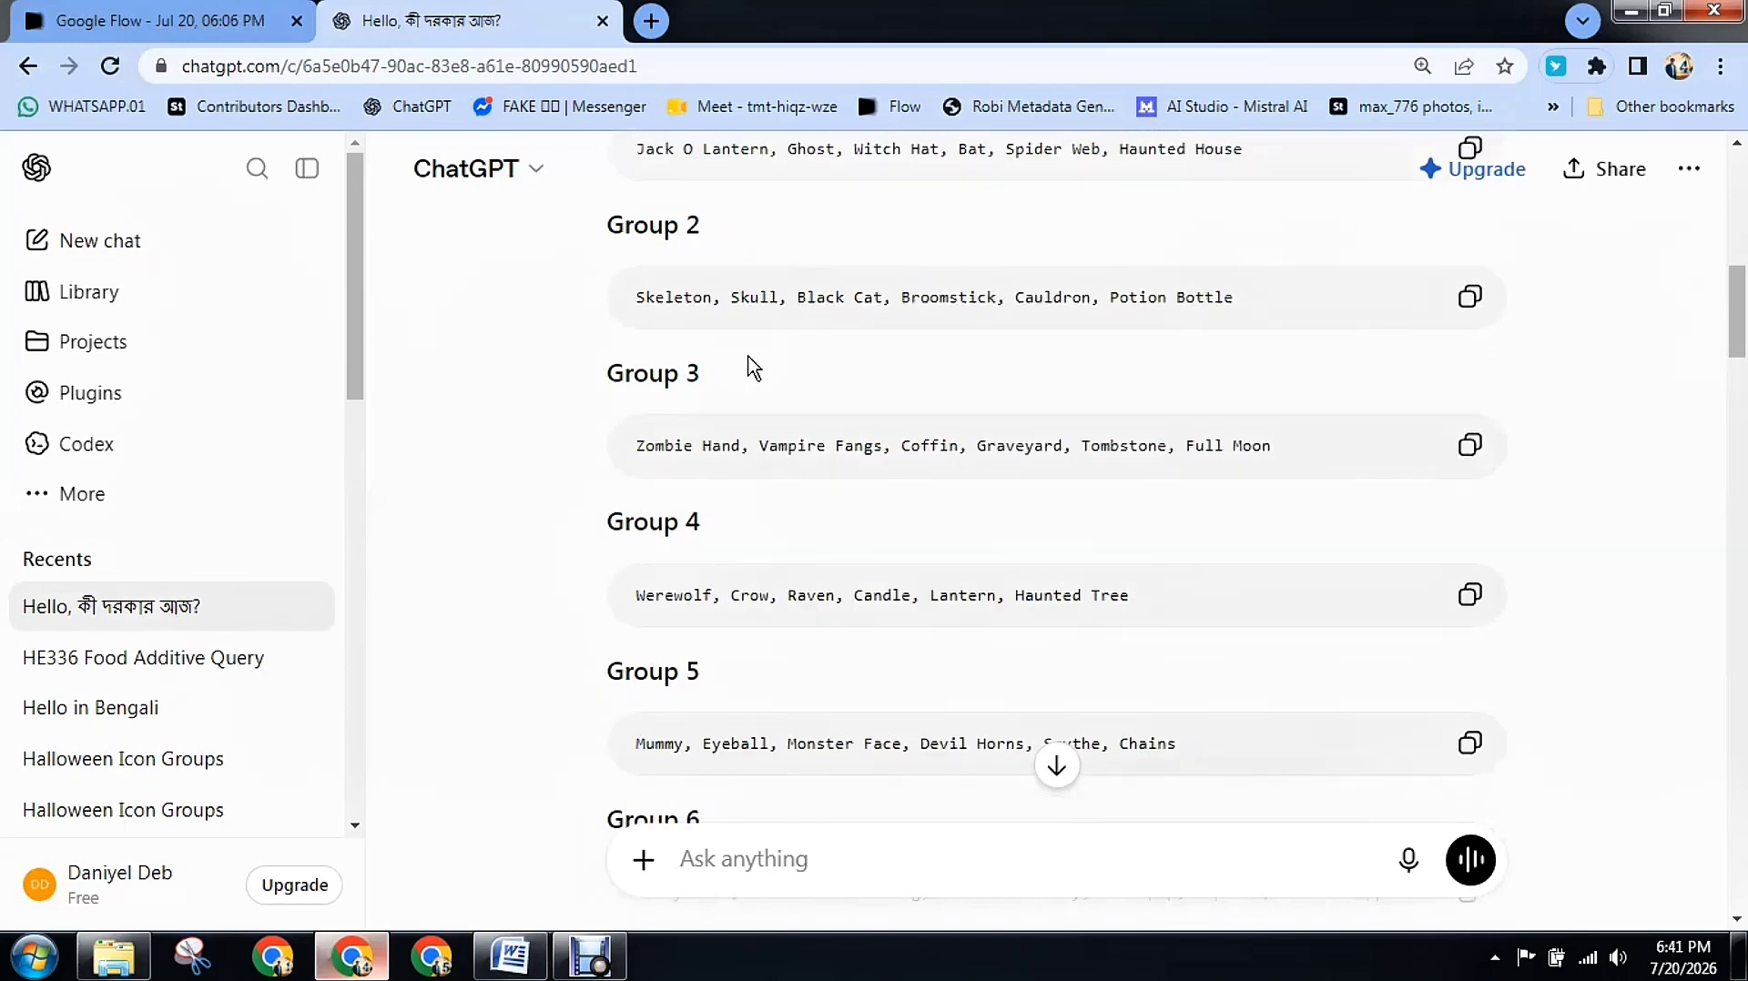
pyautogui.scroll(4, 748, 366)
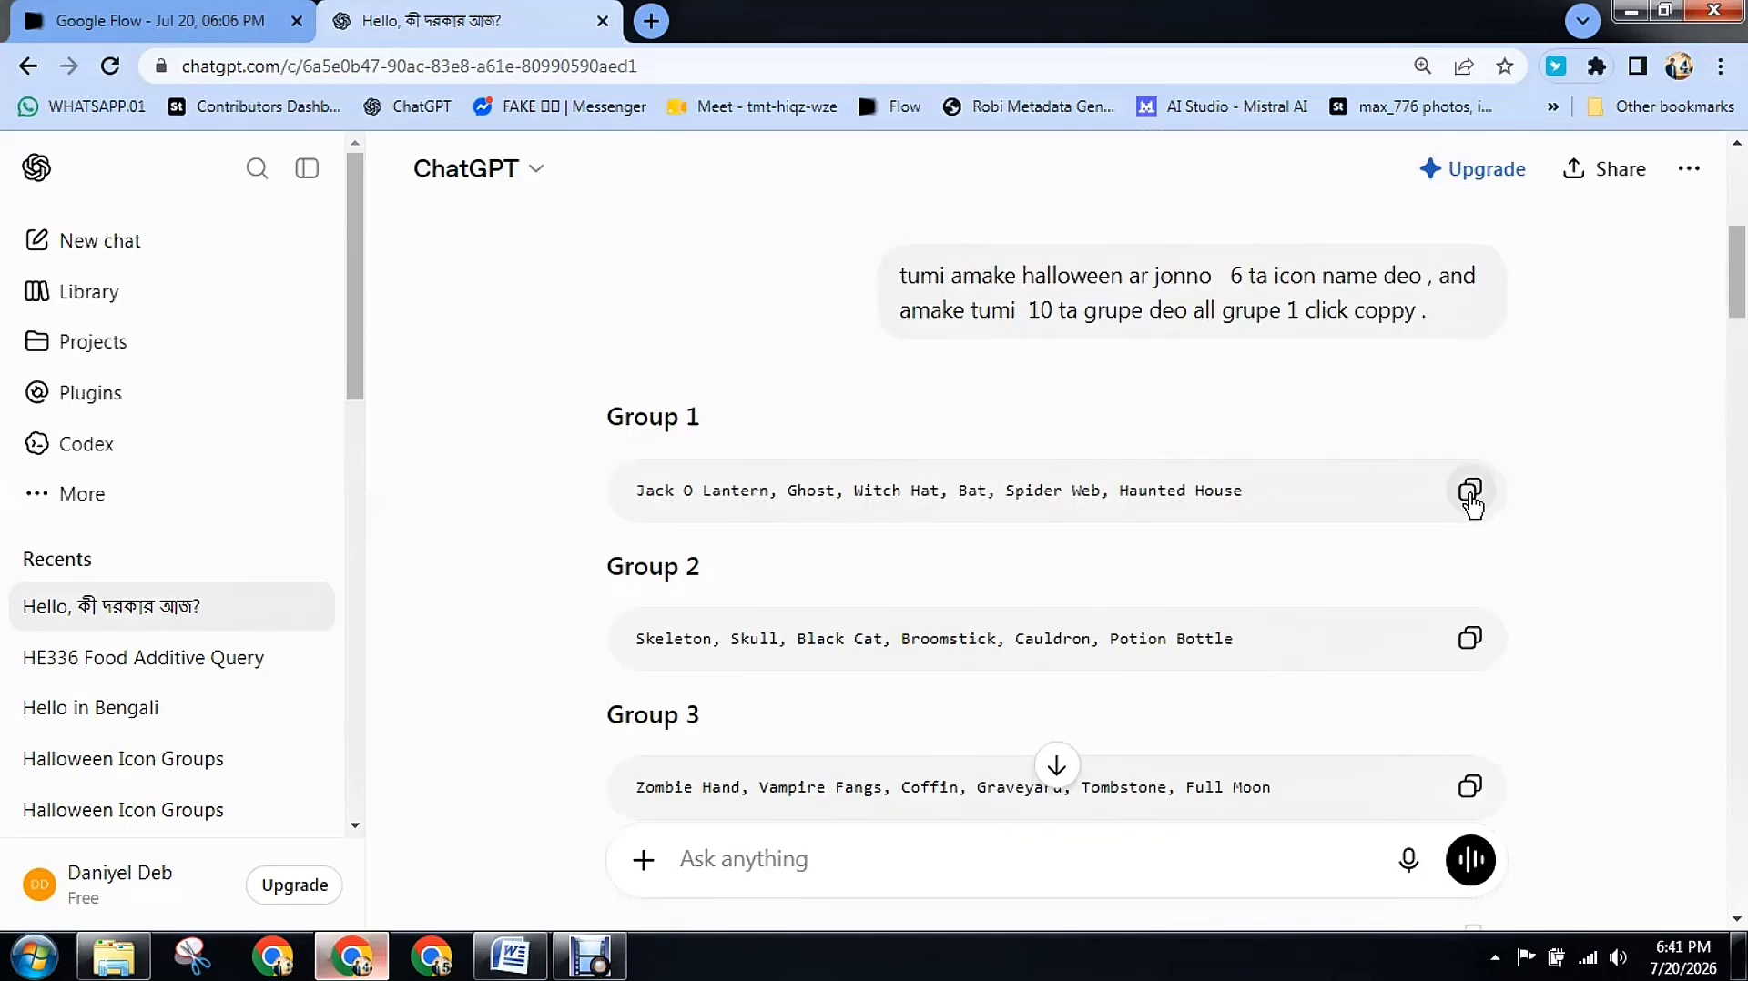
pyautogui.click(1470, 496)
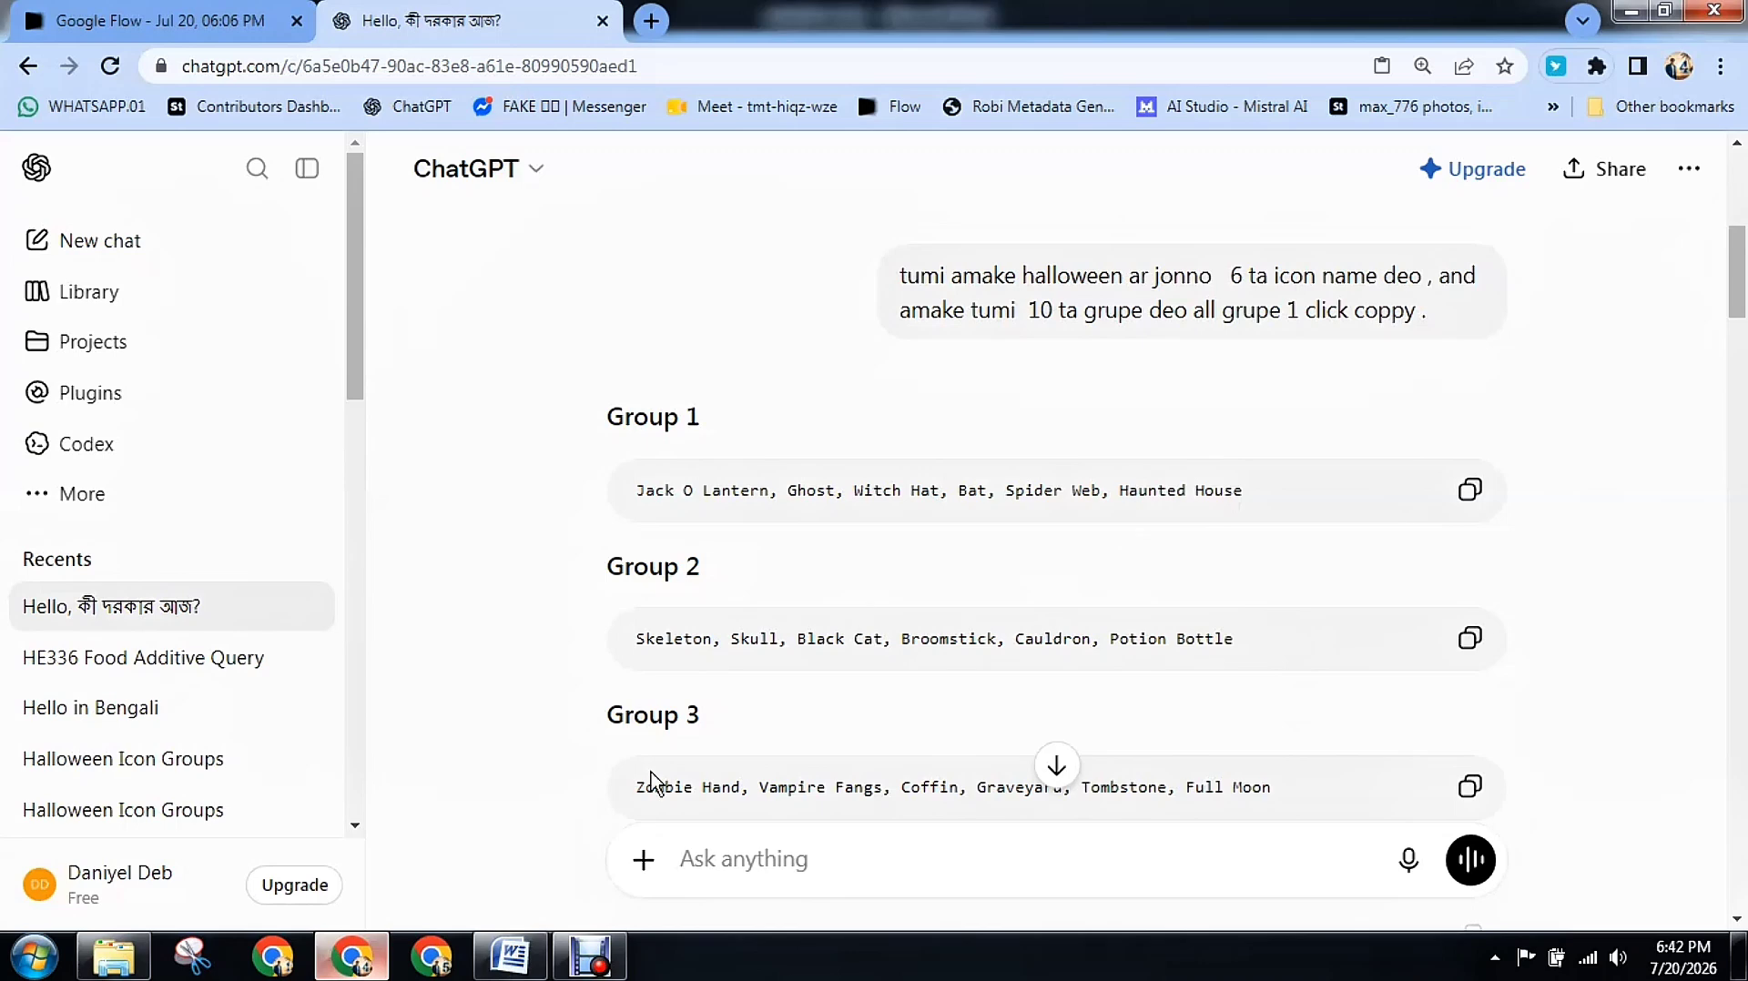
# Switch to the "colorful vectors" Word document and delete the "[WRITE YOUR TOPIC NAME OF COMAS ]" placeholder after "Main Topic:"
pyautogui.click(510, 956)
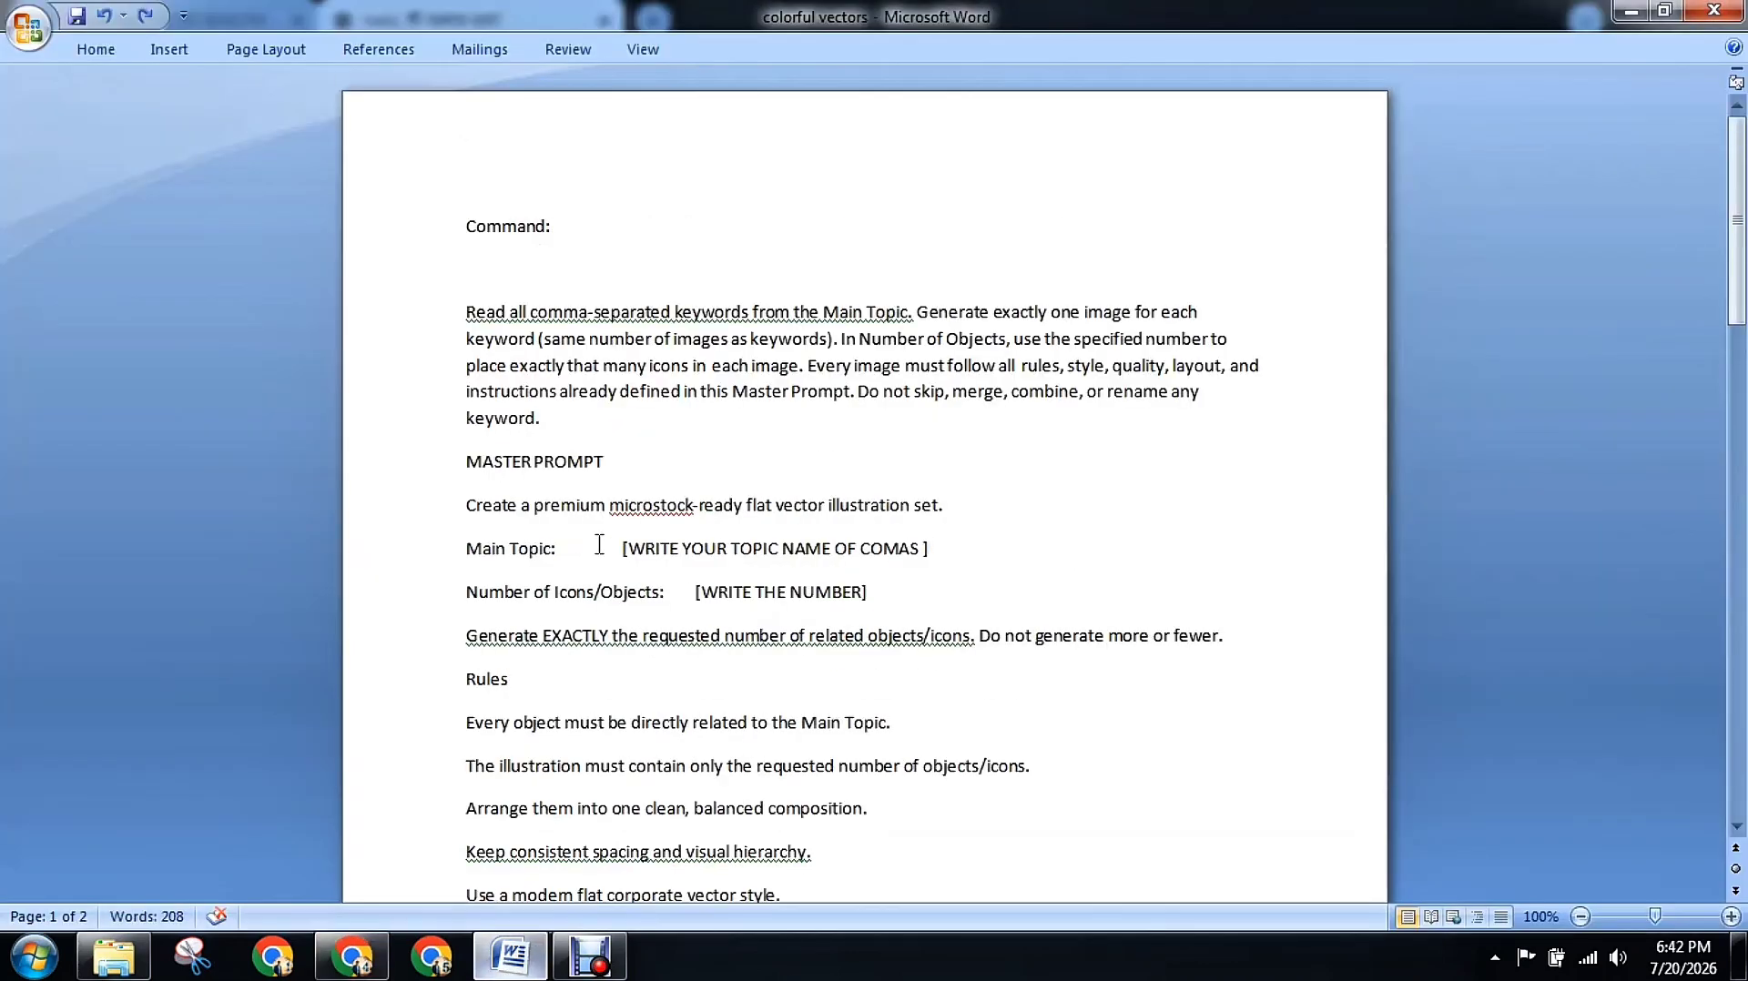
pyautogui.moveTo(464, 548); pyautogui.dragTo(574, 554)
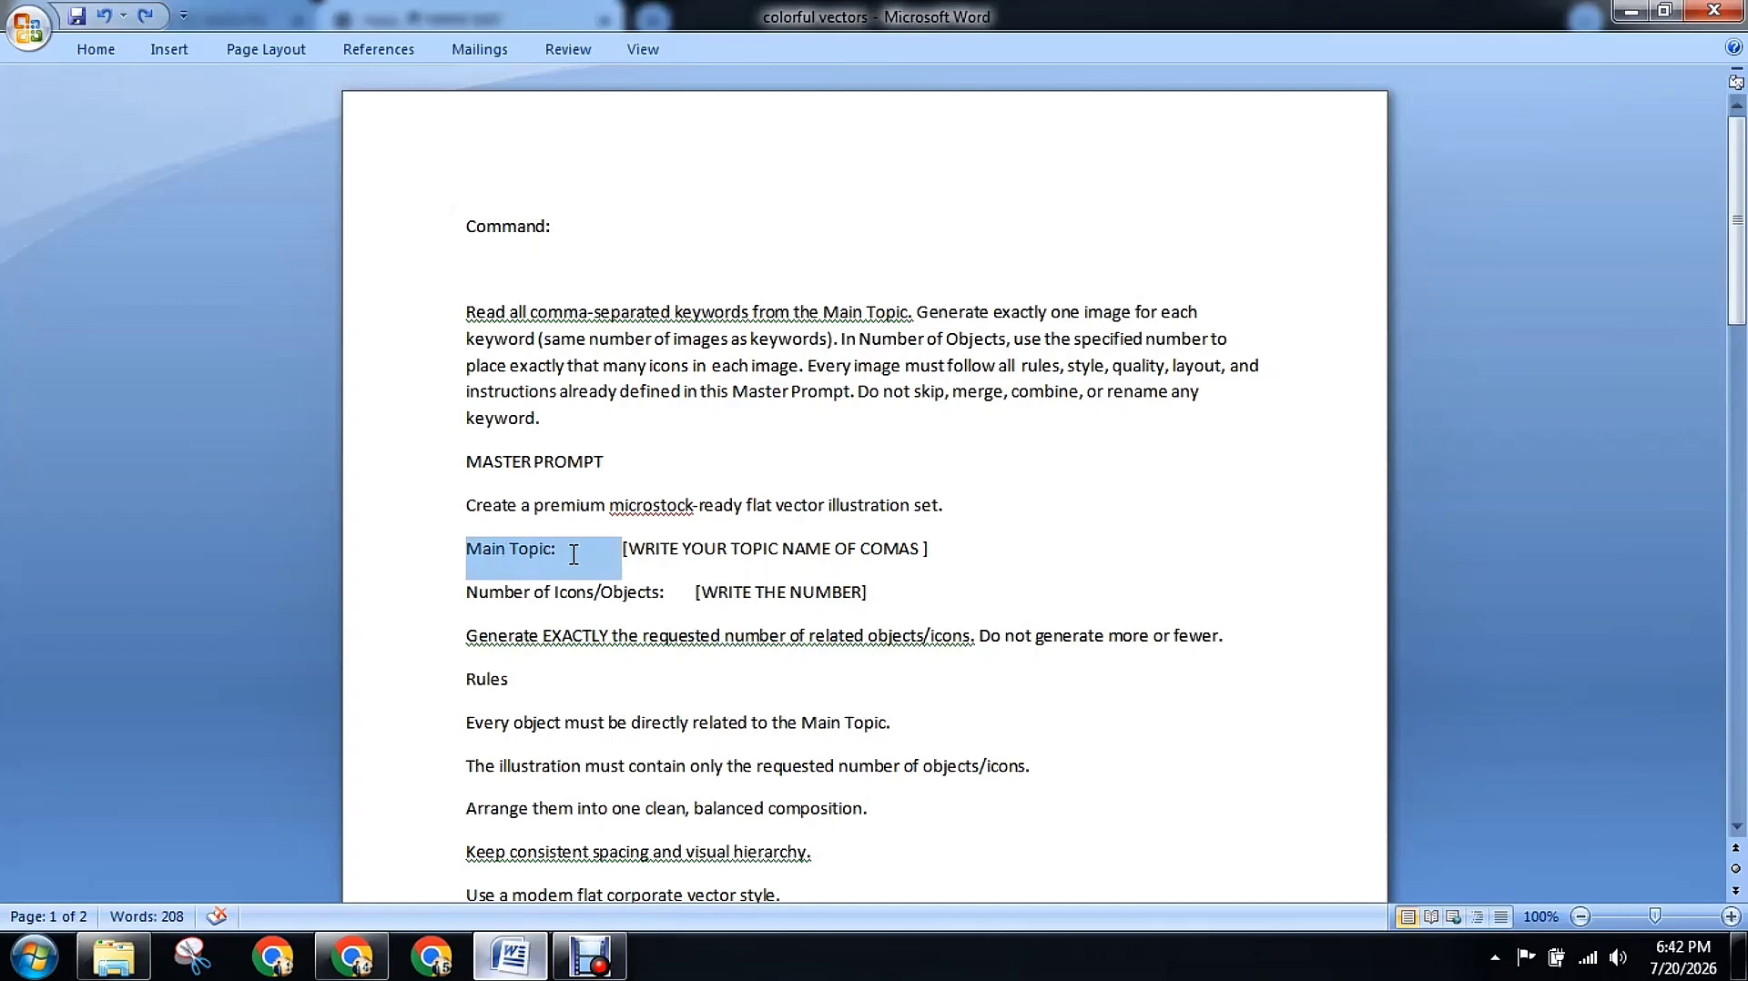
pyautogui.click(608, 552)
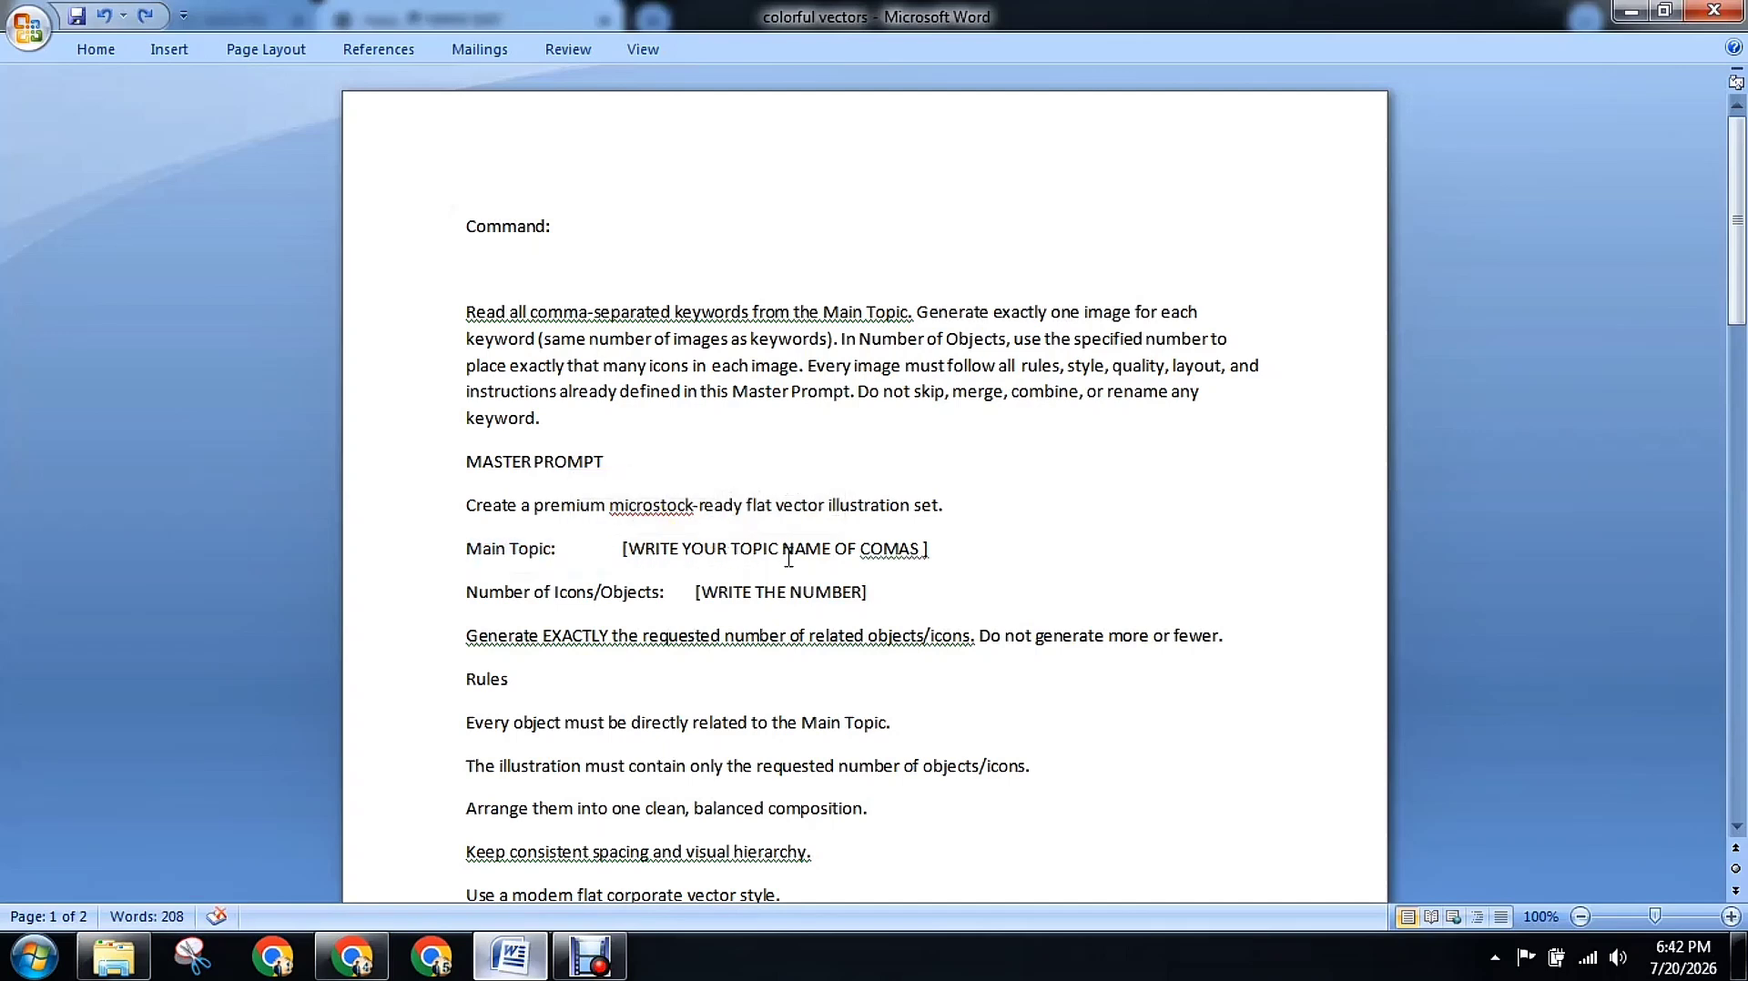
pyautogui.moveTo(611, 550); pyautogui.dragTo(827, 548)
pyautogui.click(944, 561)
pyautogui.moveTo(944, 561); pyautogui.dragTo(686, 548)
pyautogui.press('Delete')
pyautogui.press('BackSpace')
pyautogui.press('BackSpace')
pyautogui.press('BackSpace')
pyautogui.press('BackSpace')
pyautogui.press('BackSpace')
pyautogui.press('BackSpace')
pyautogui.press('BackSpace')
pyautogui.press('Return')
# Paste the copied list "Jack O Lantern, Ghost, Witch Hat, Bat, Spider Web, Haunted House" after "Main Topic:"
pyautogui.moveTo(675, 594); pyautogui.dragTo(843, 593)
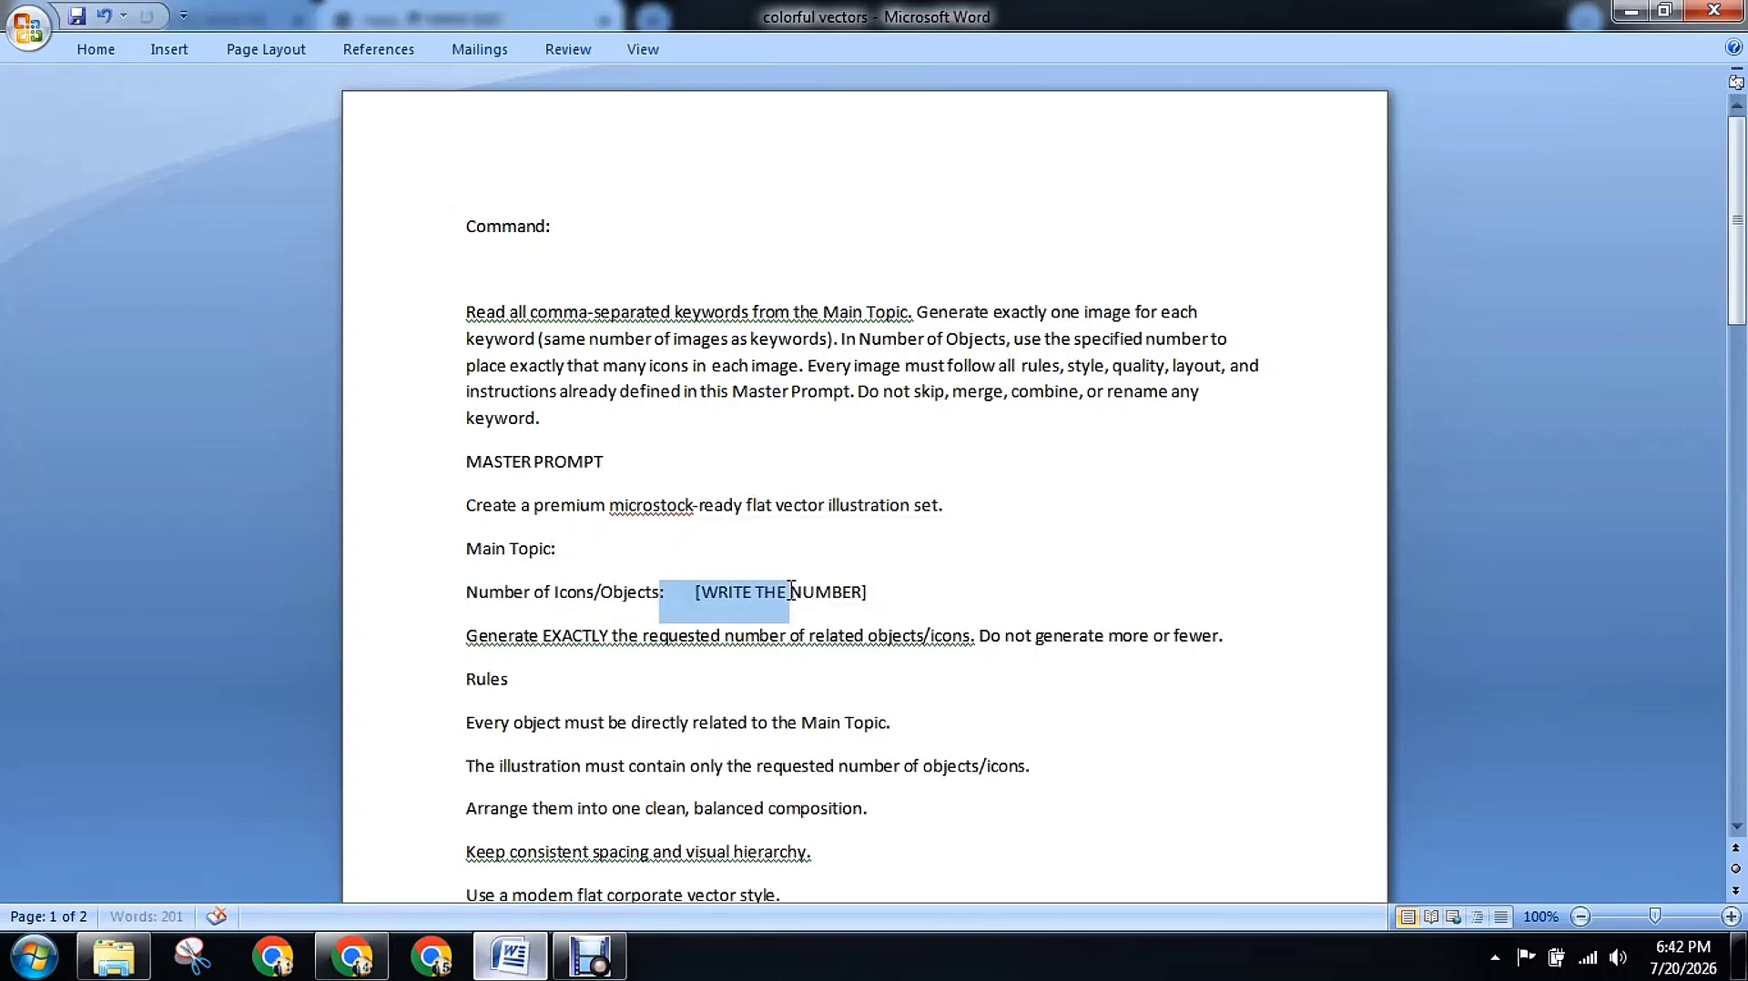
pyautogui.click(929, 592)
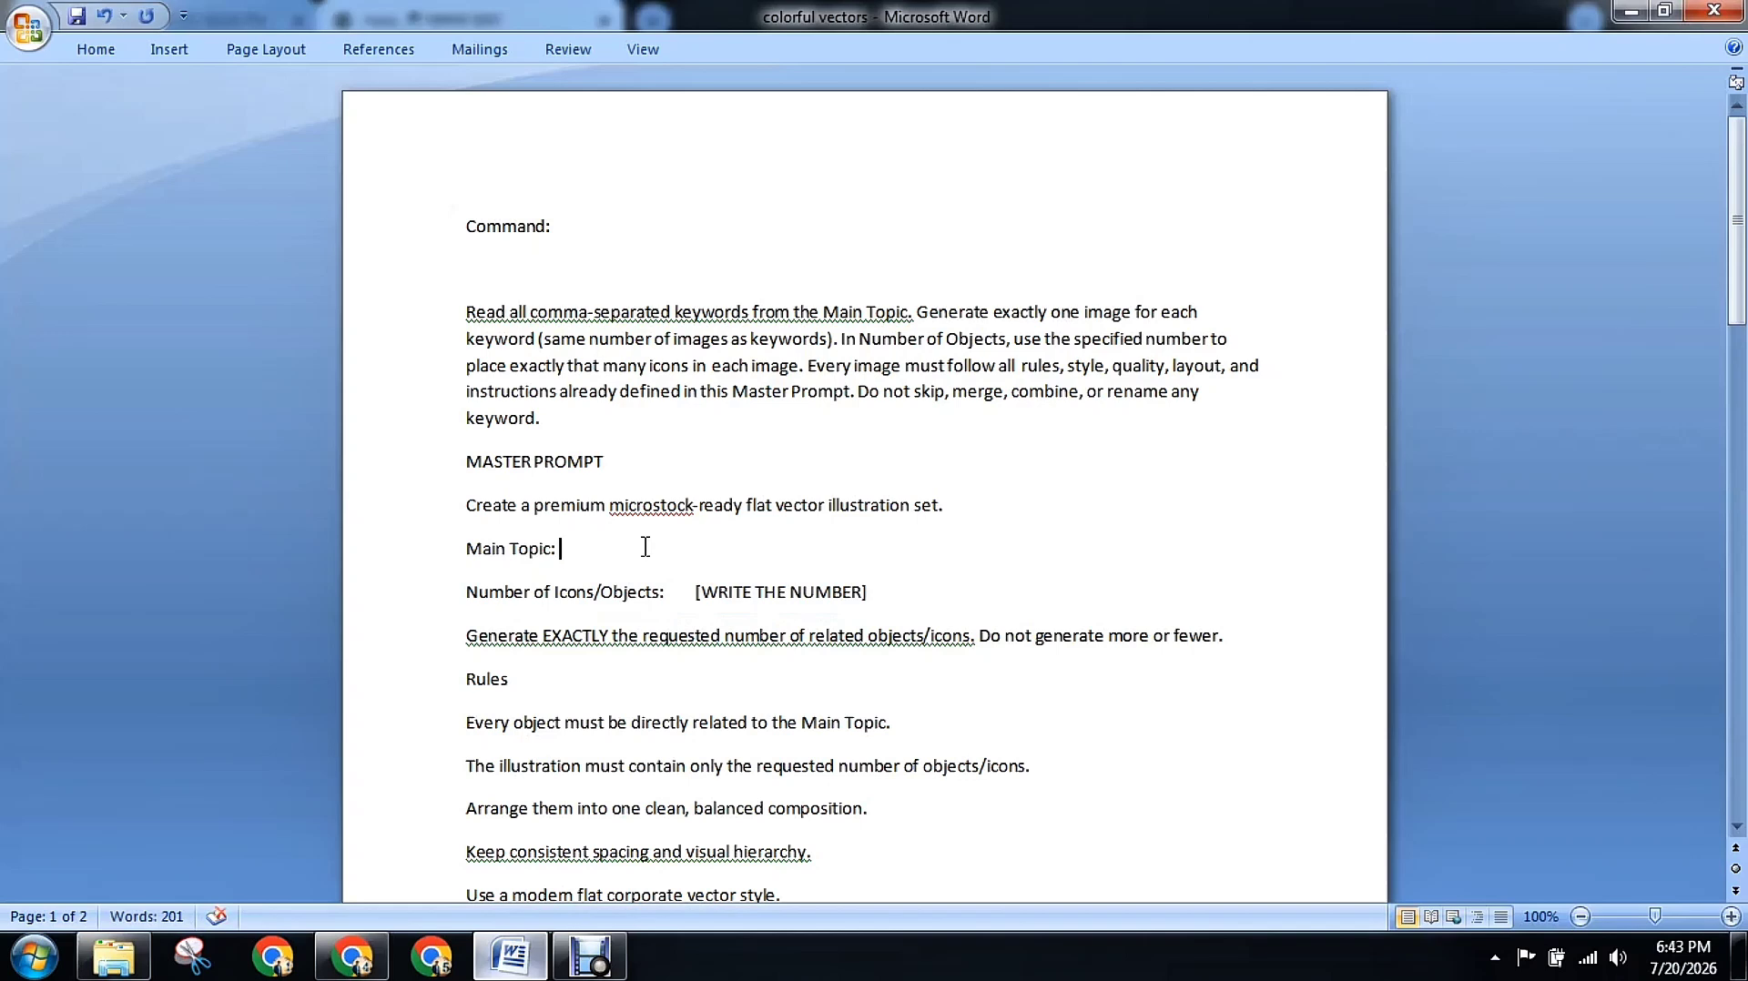
pyautogui.hotkey('ctrl', 'v')
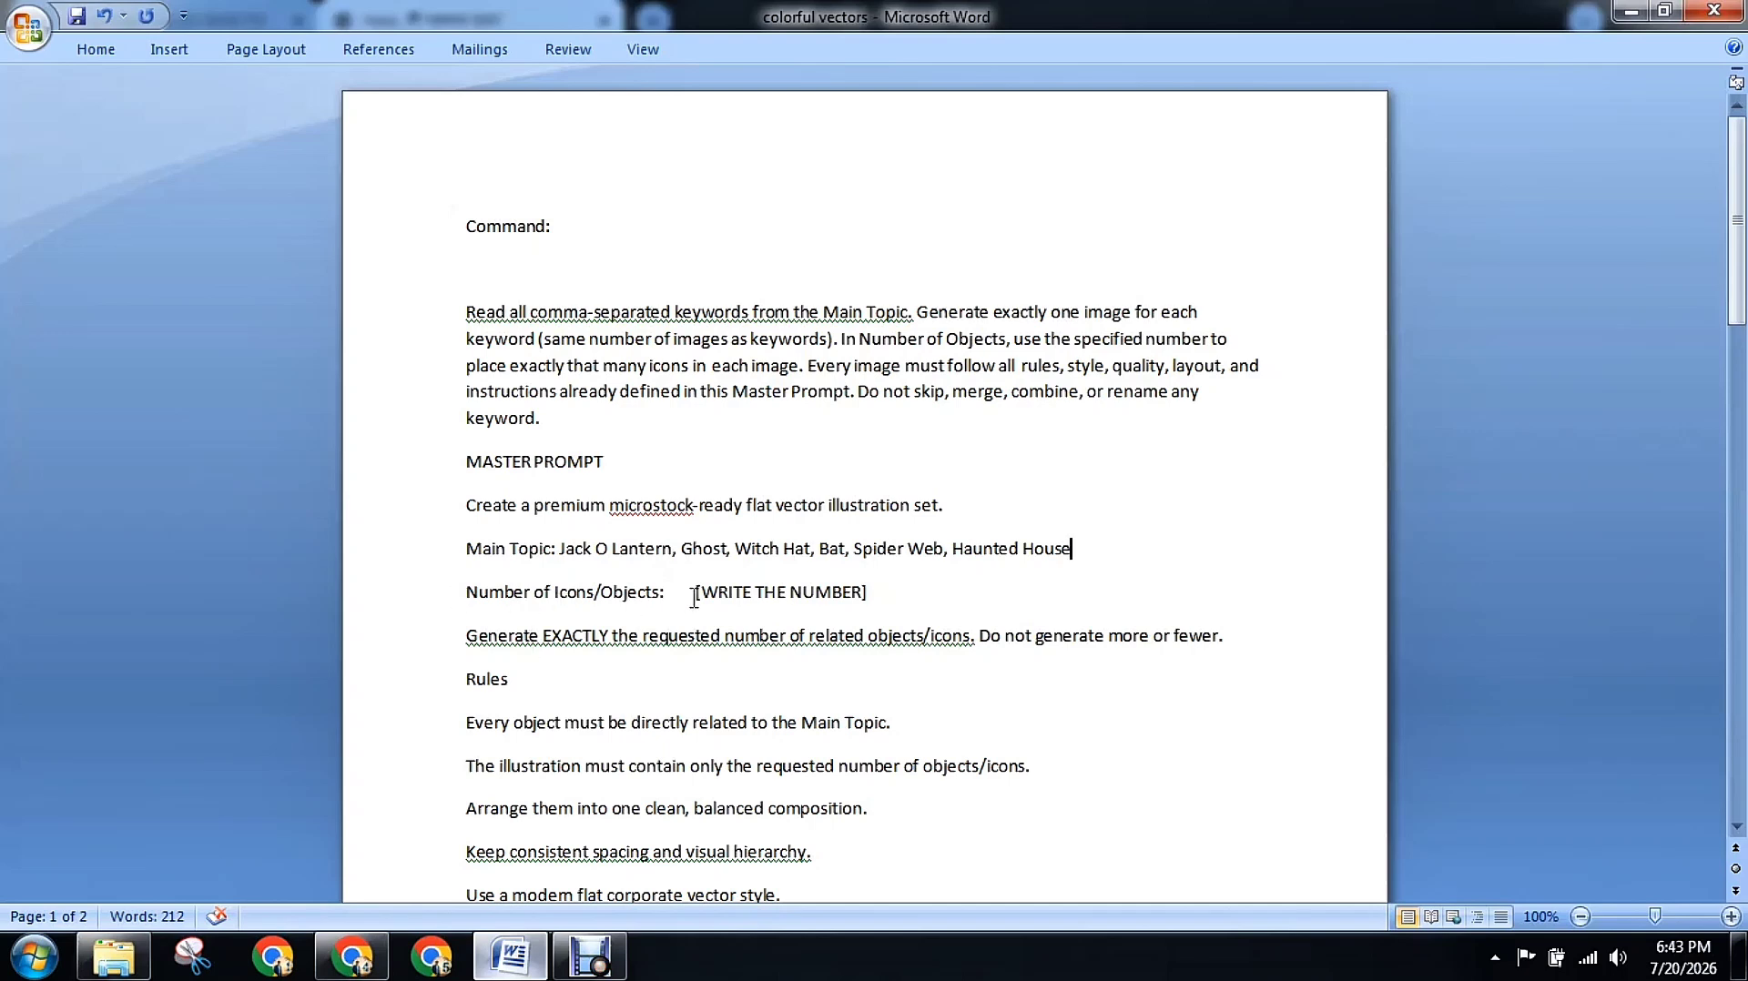
# Check the number placeholder against the Cyber_security sample image in the example folder on drive E
pyautogui.moveTo(686, 587); pyautogui.dragTo(876, 596)
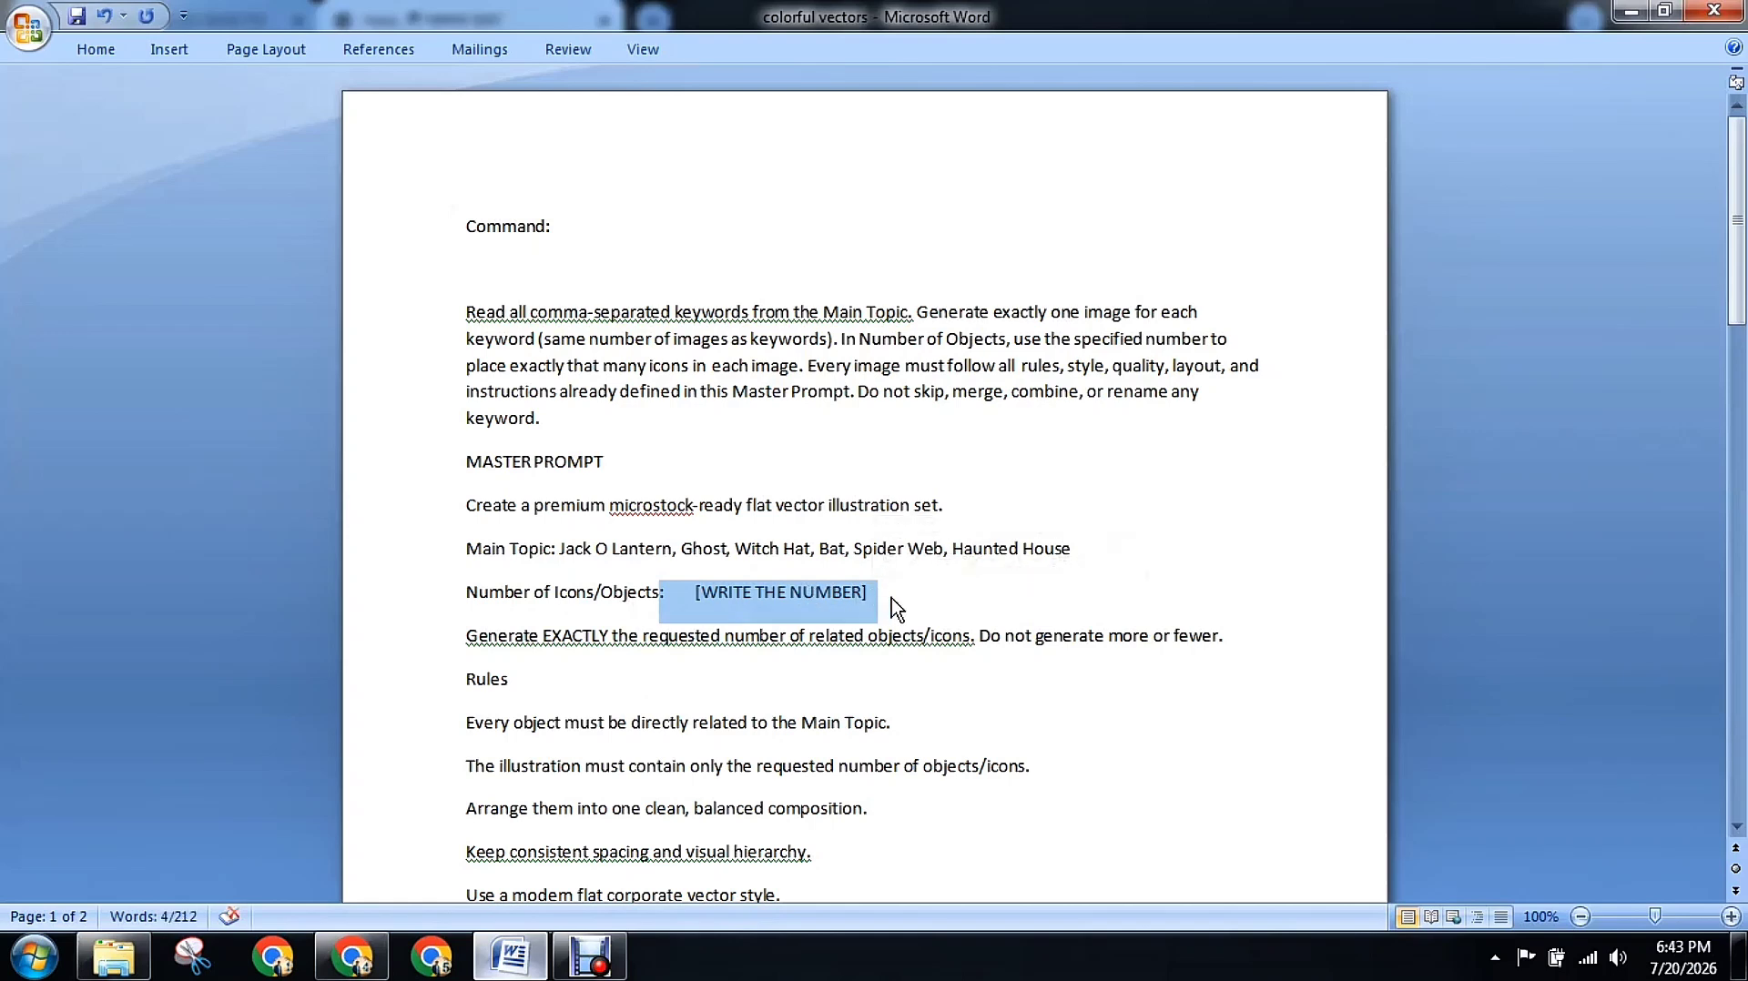
pyautogui.click(890, 603)
pyautogui.click(687, 594)
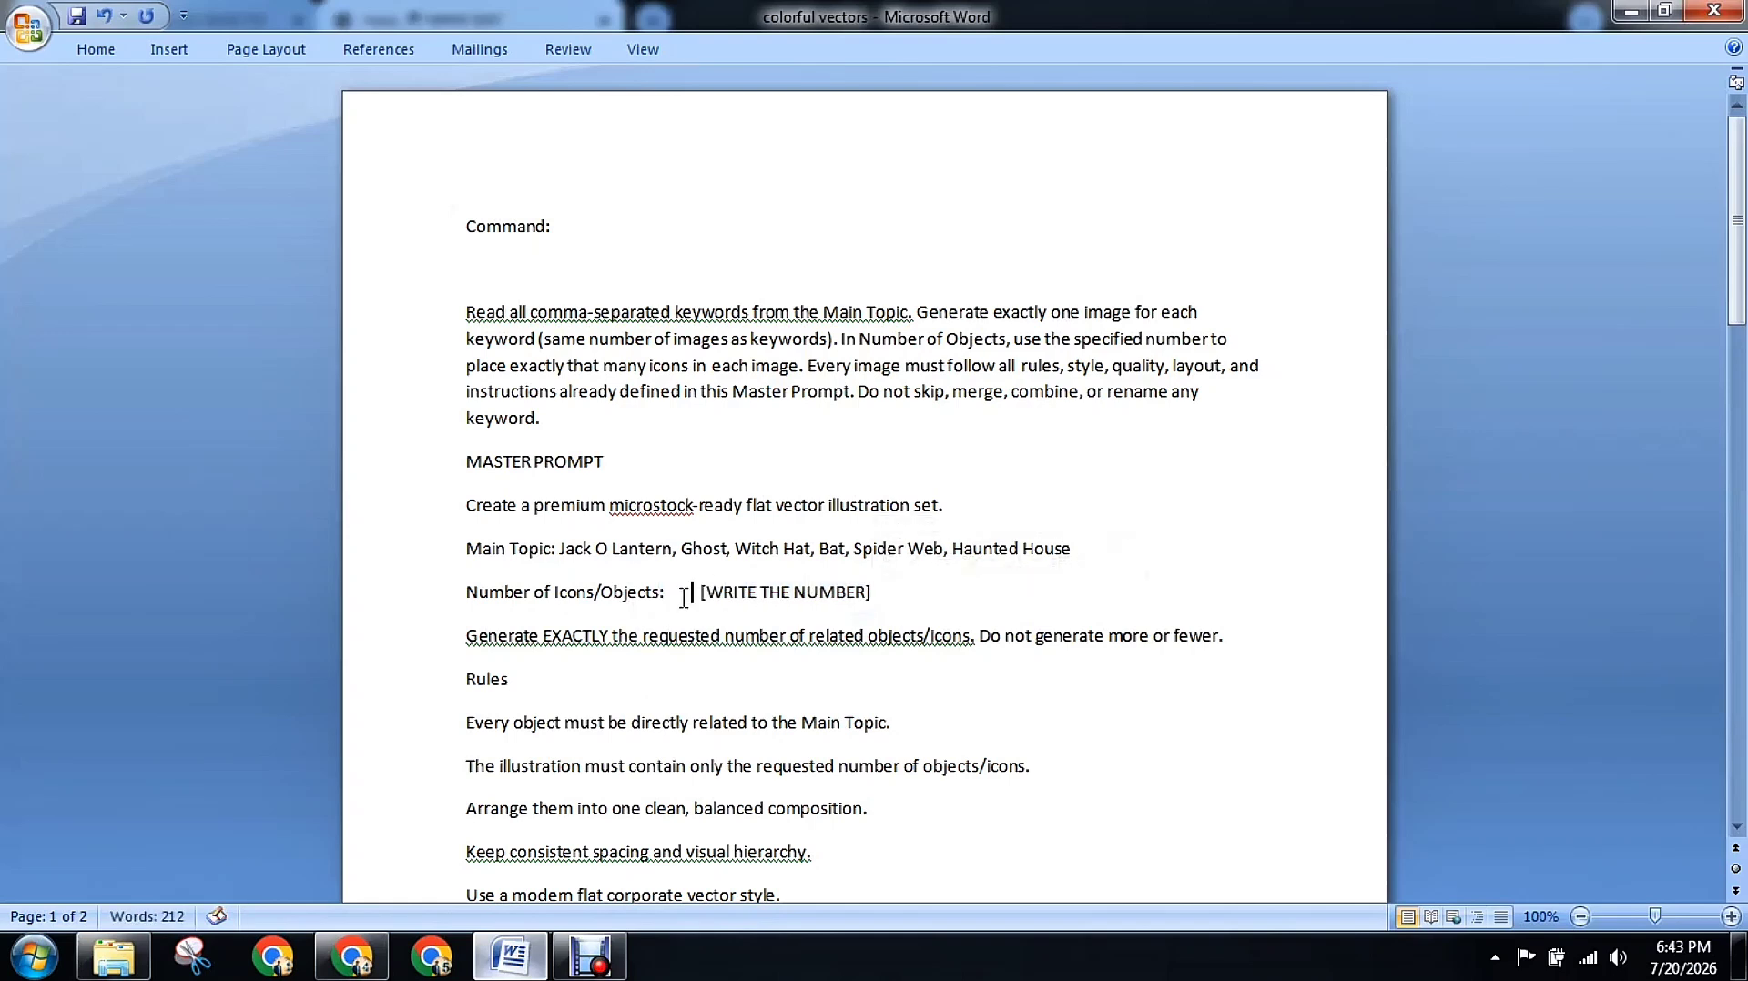
pyautogui.press('BackSpace')
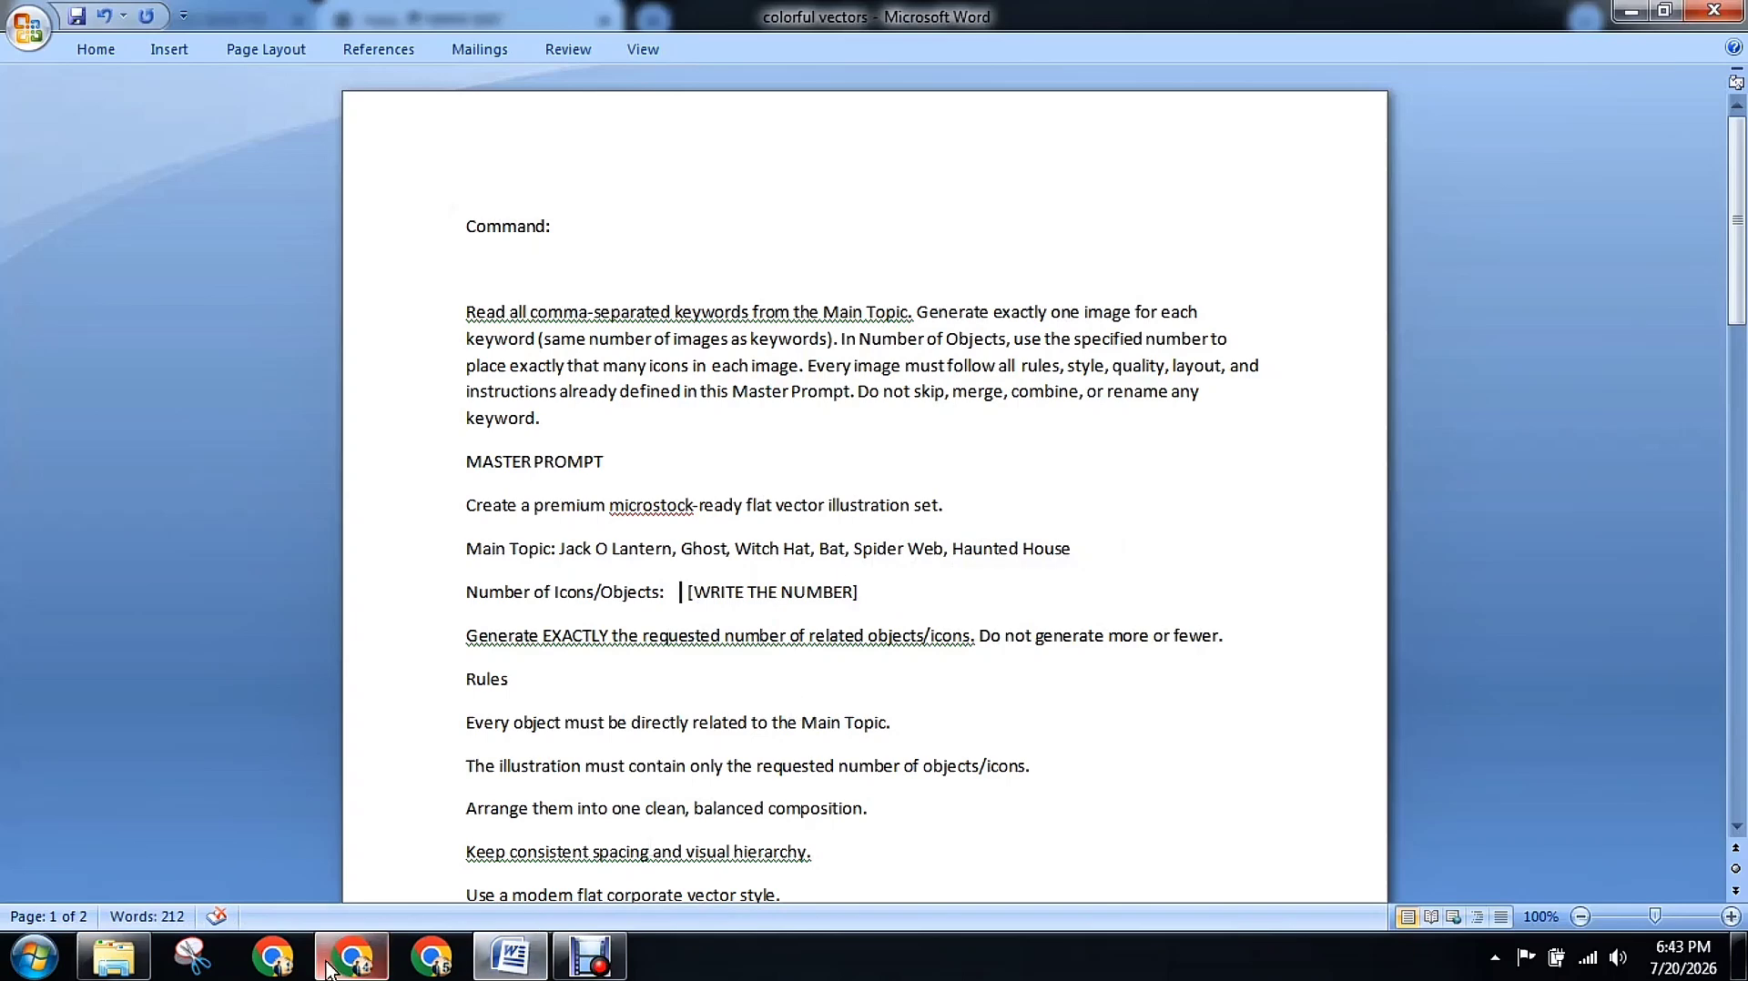
pyautogui.click(126, 953)
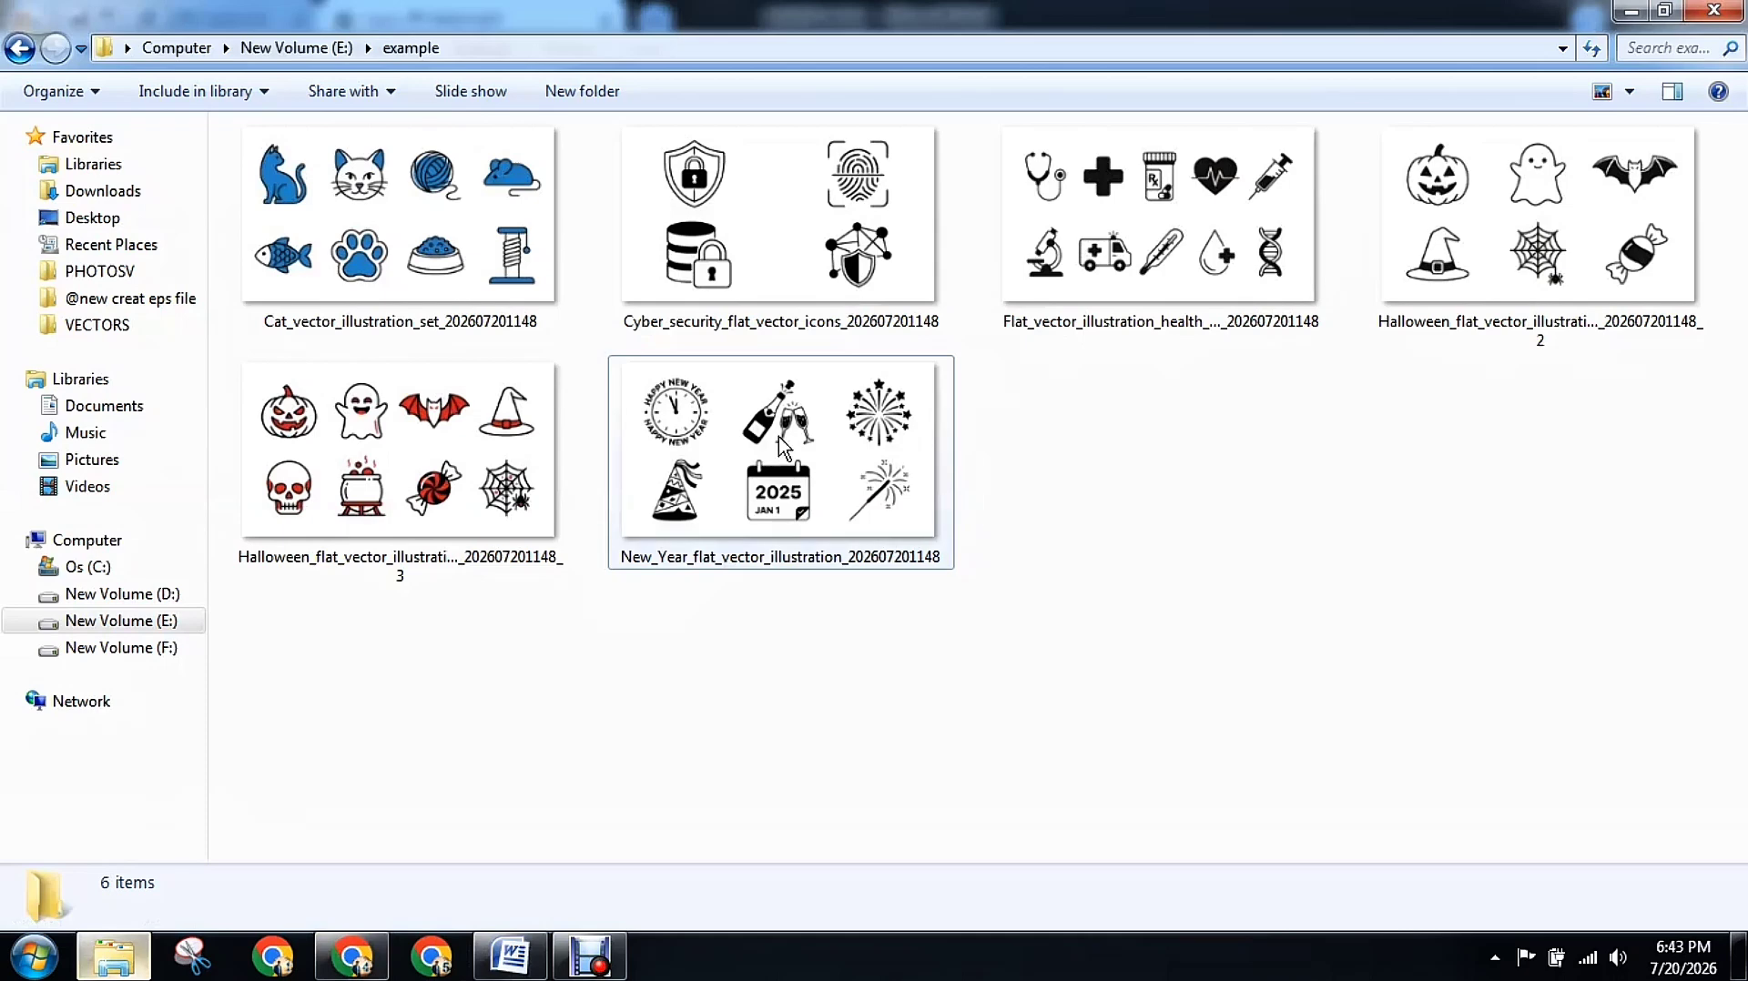
pyautogui.click(812, 273)
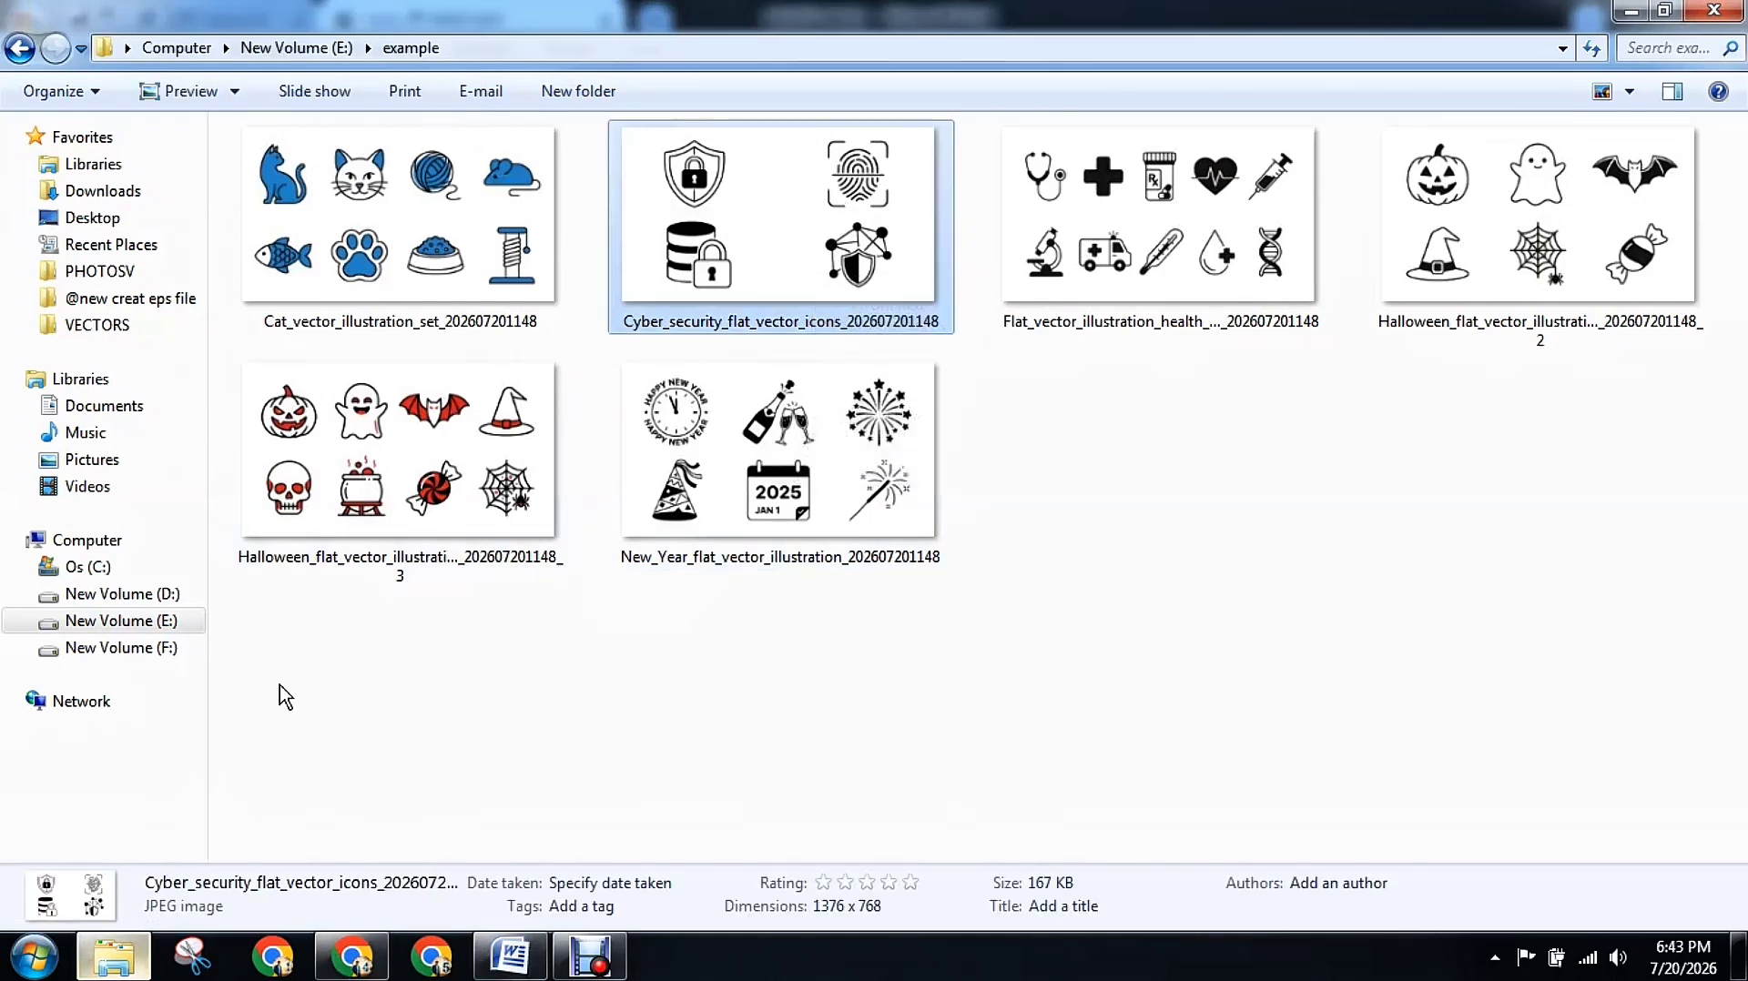
# Return to the Word document and replace the "[WRITE THE NUMBER]" placeholder after "Number of Icons/Objects:" with 4
pyautogui.click(530, 951)
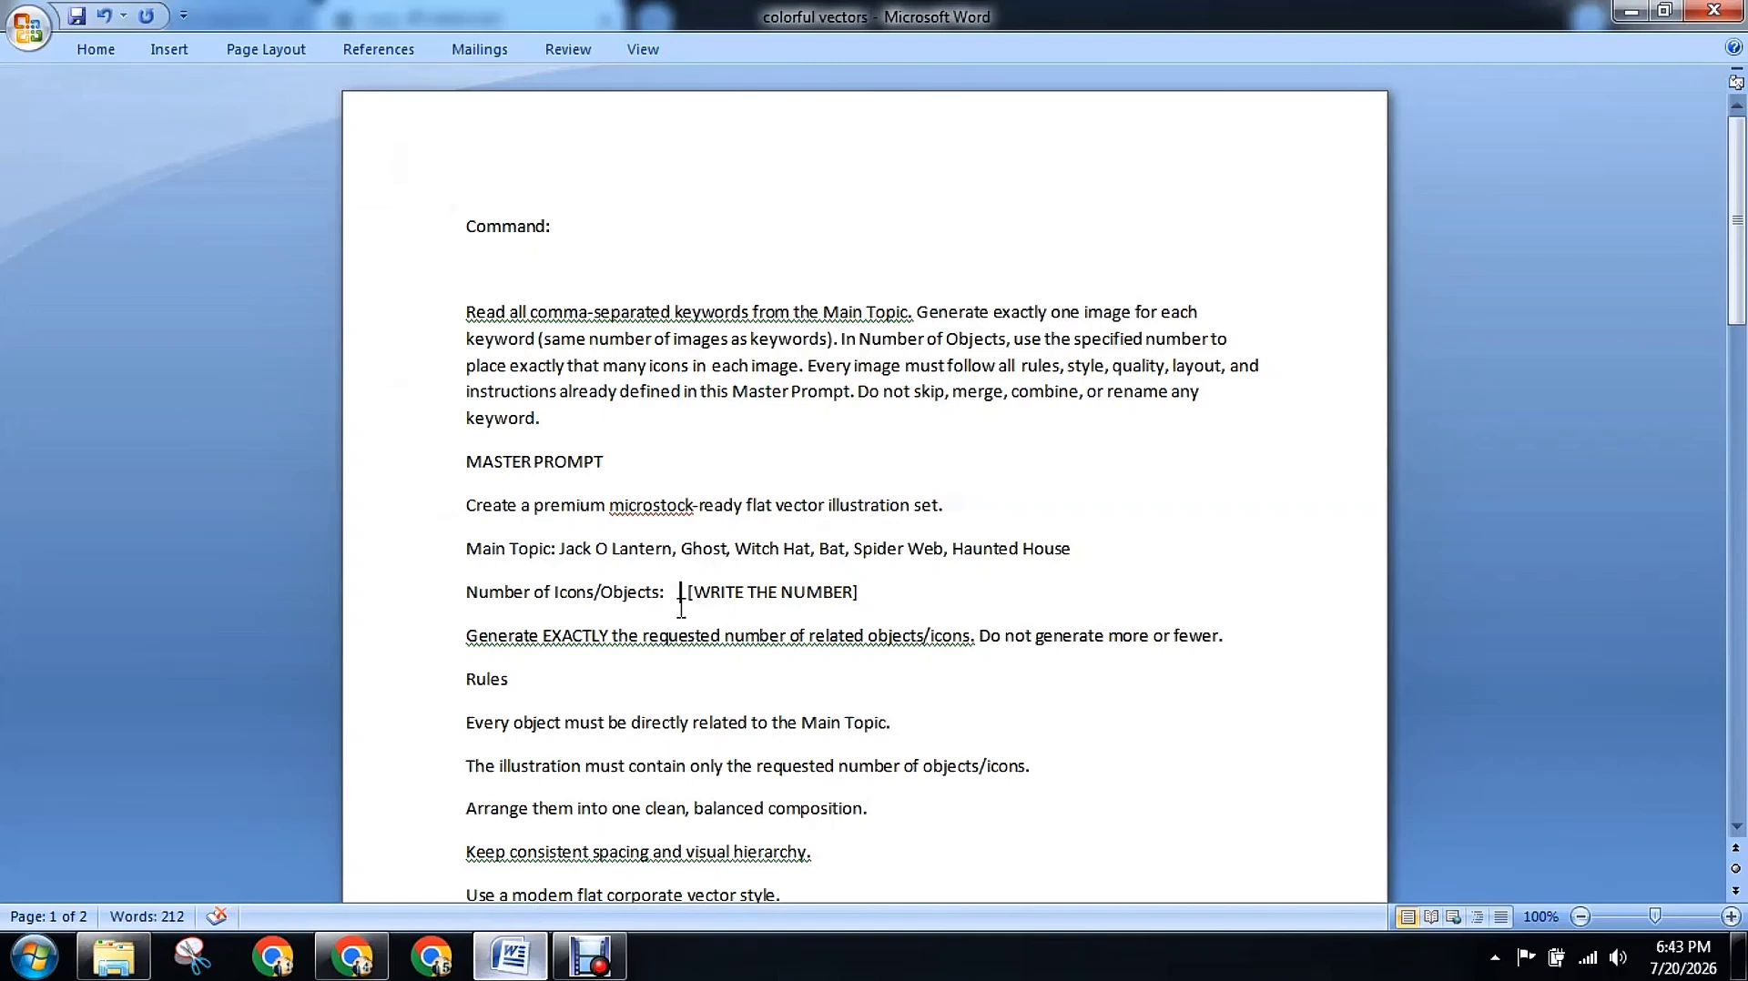
pyautogui.moveTo(672, 594); pyautogui.dragTo(874, 599)
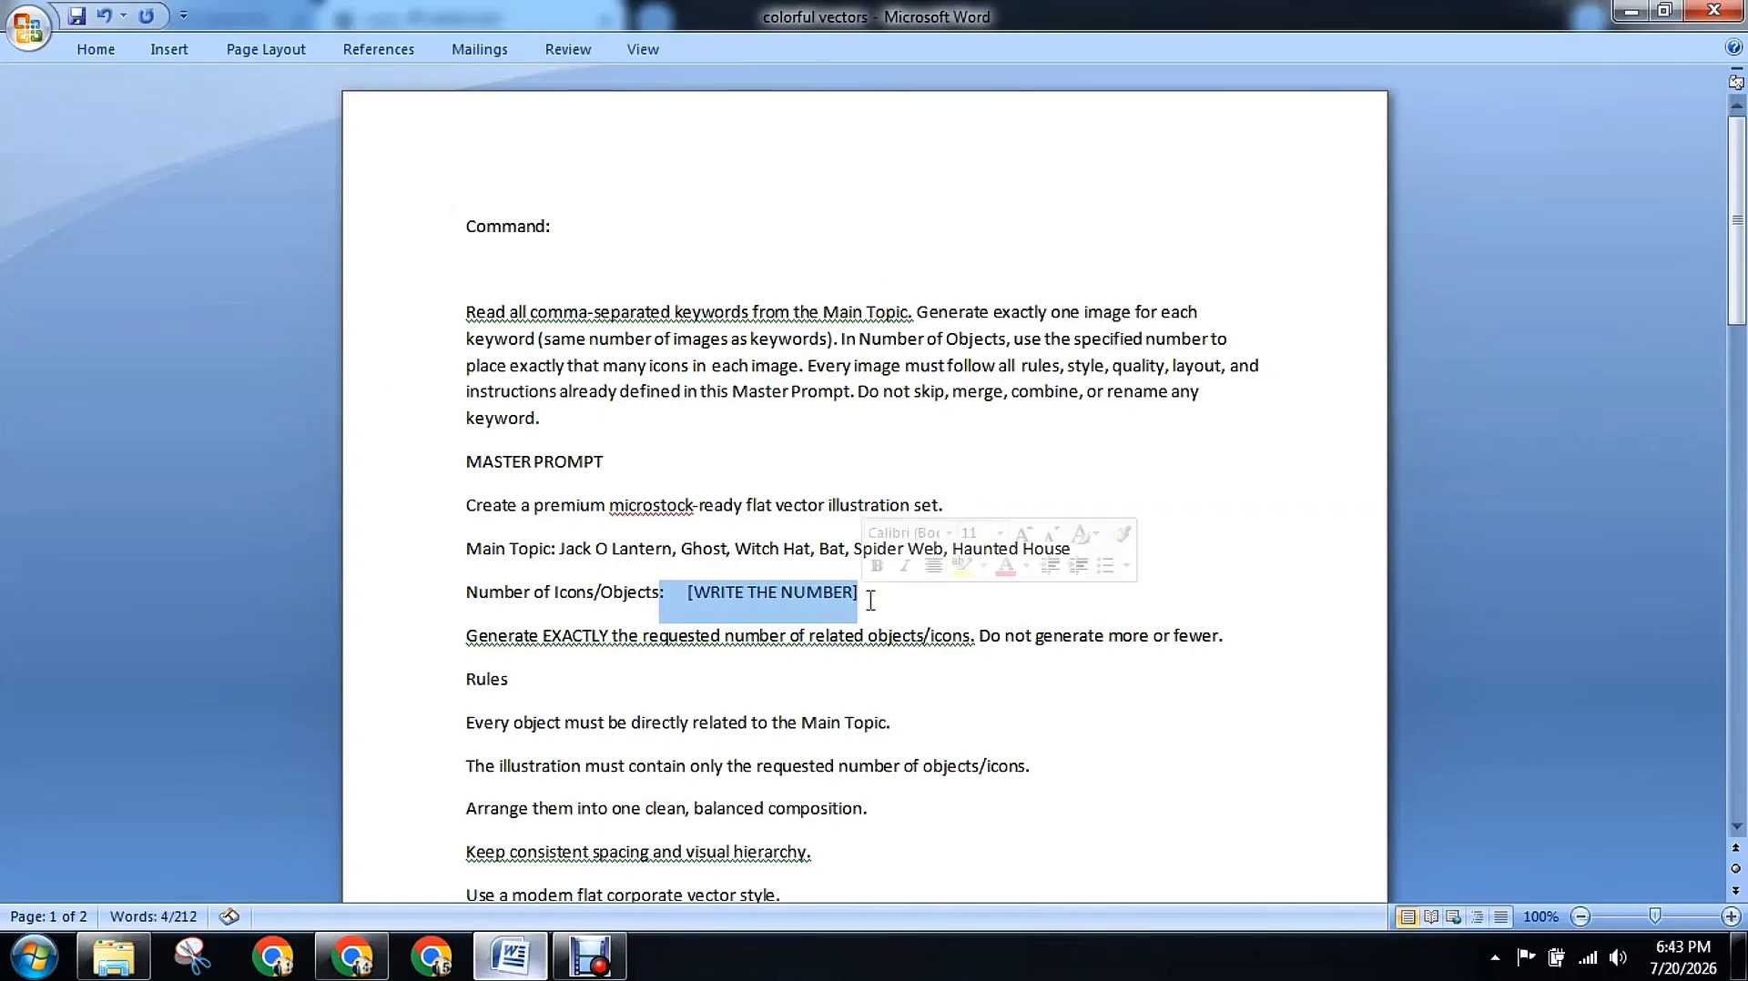
pyautogui.press('BackSpace')
pyautogui.press('Return')
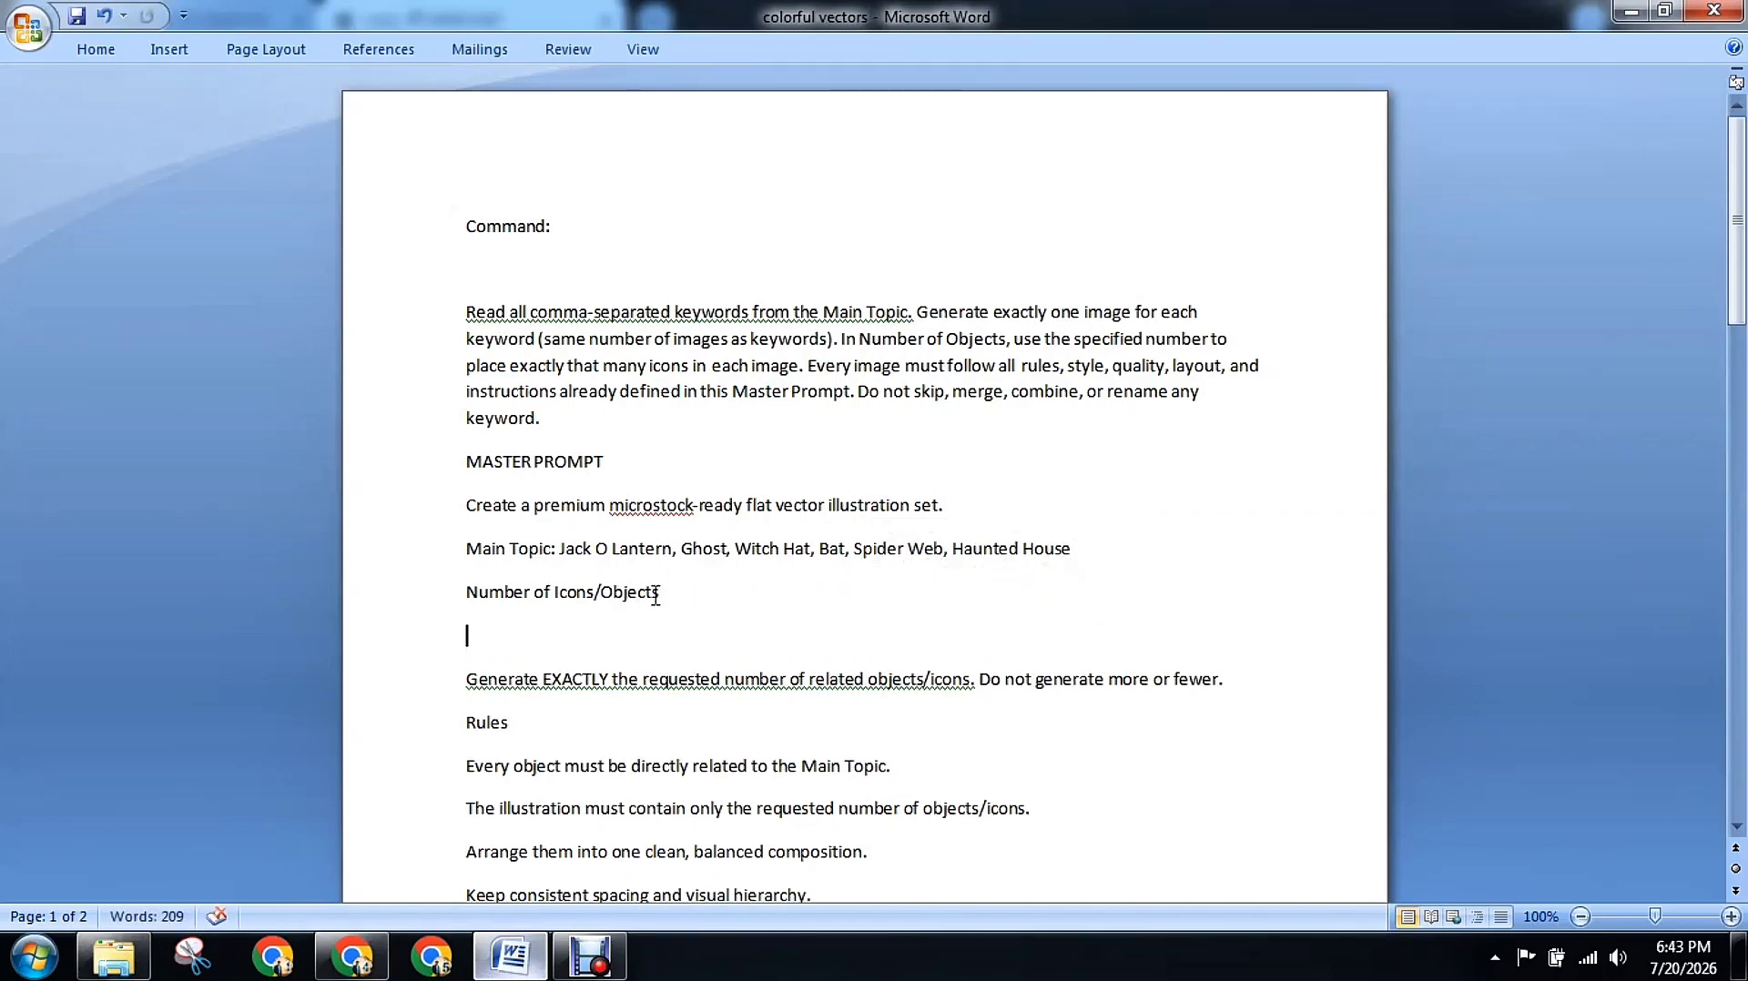
pyautogui.click(681, 592)
pyautogui.write(': 4')
pyautogui.click(601, 971)
pyautogui.click(706, 582)
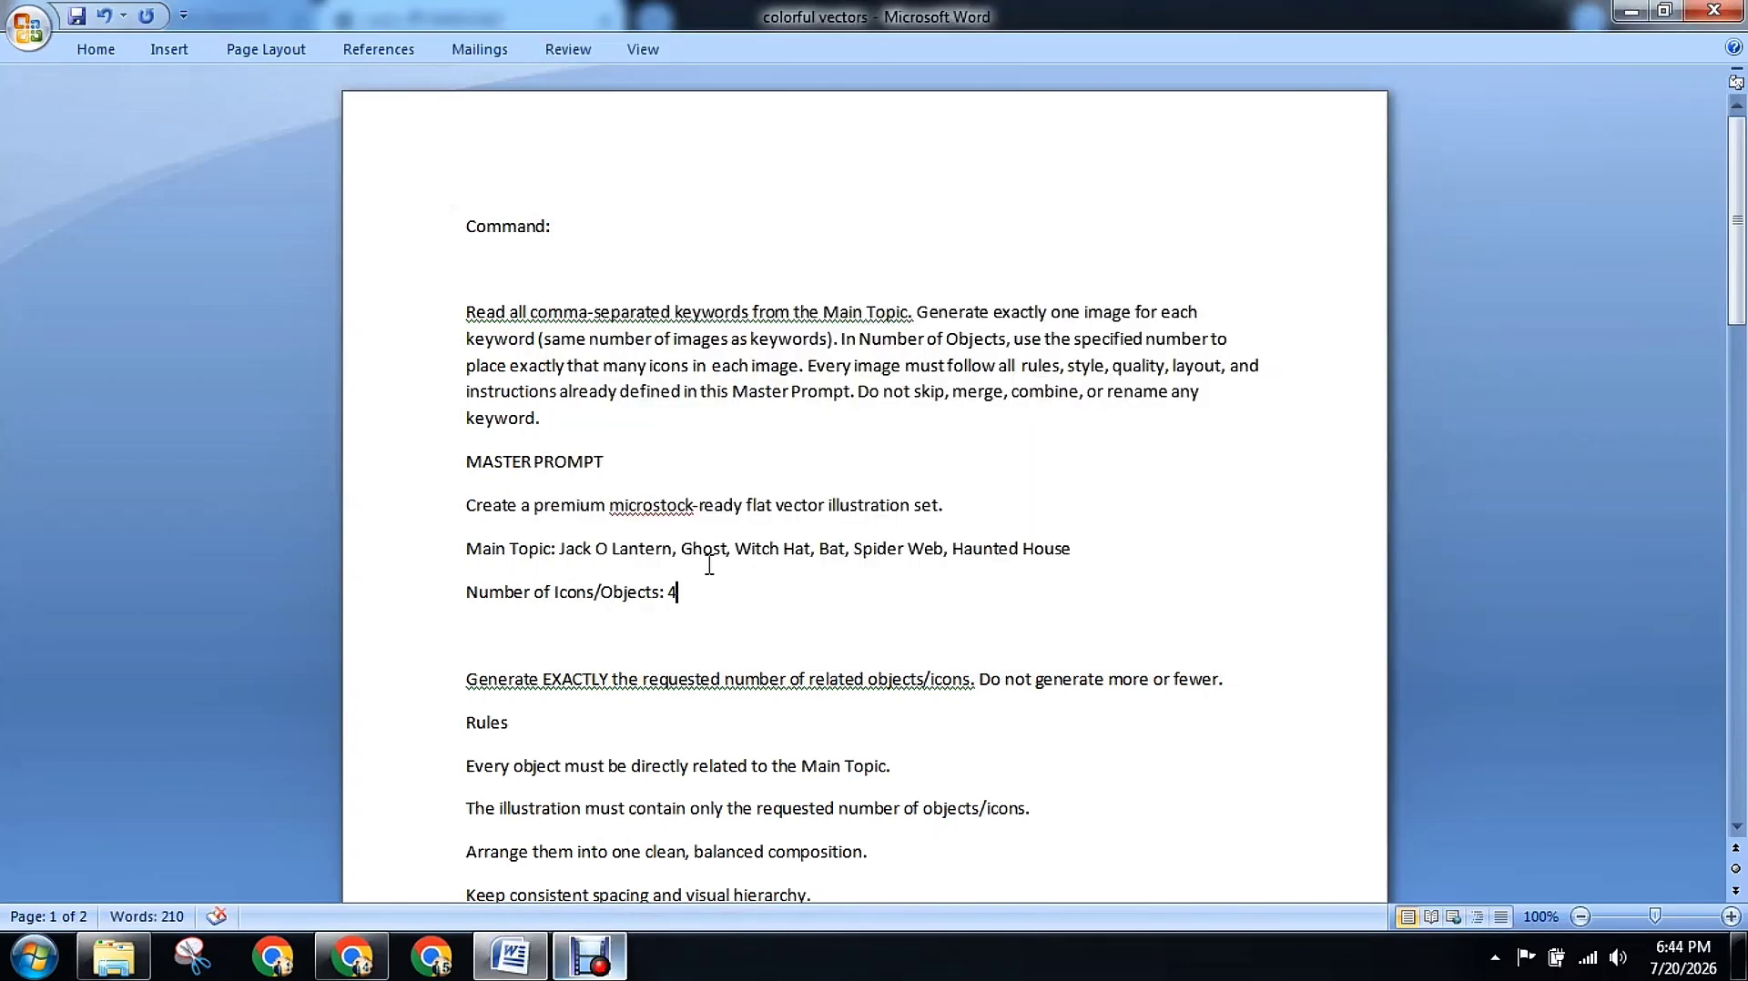
# Consult the sample icon sets in the example folder and change the Number of Icons/Objects in Word to 8
pyautogui.click(114, 956)
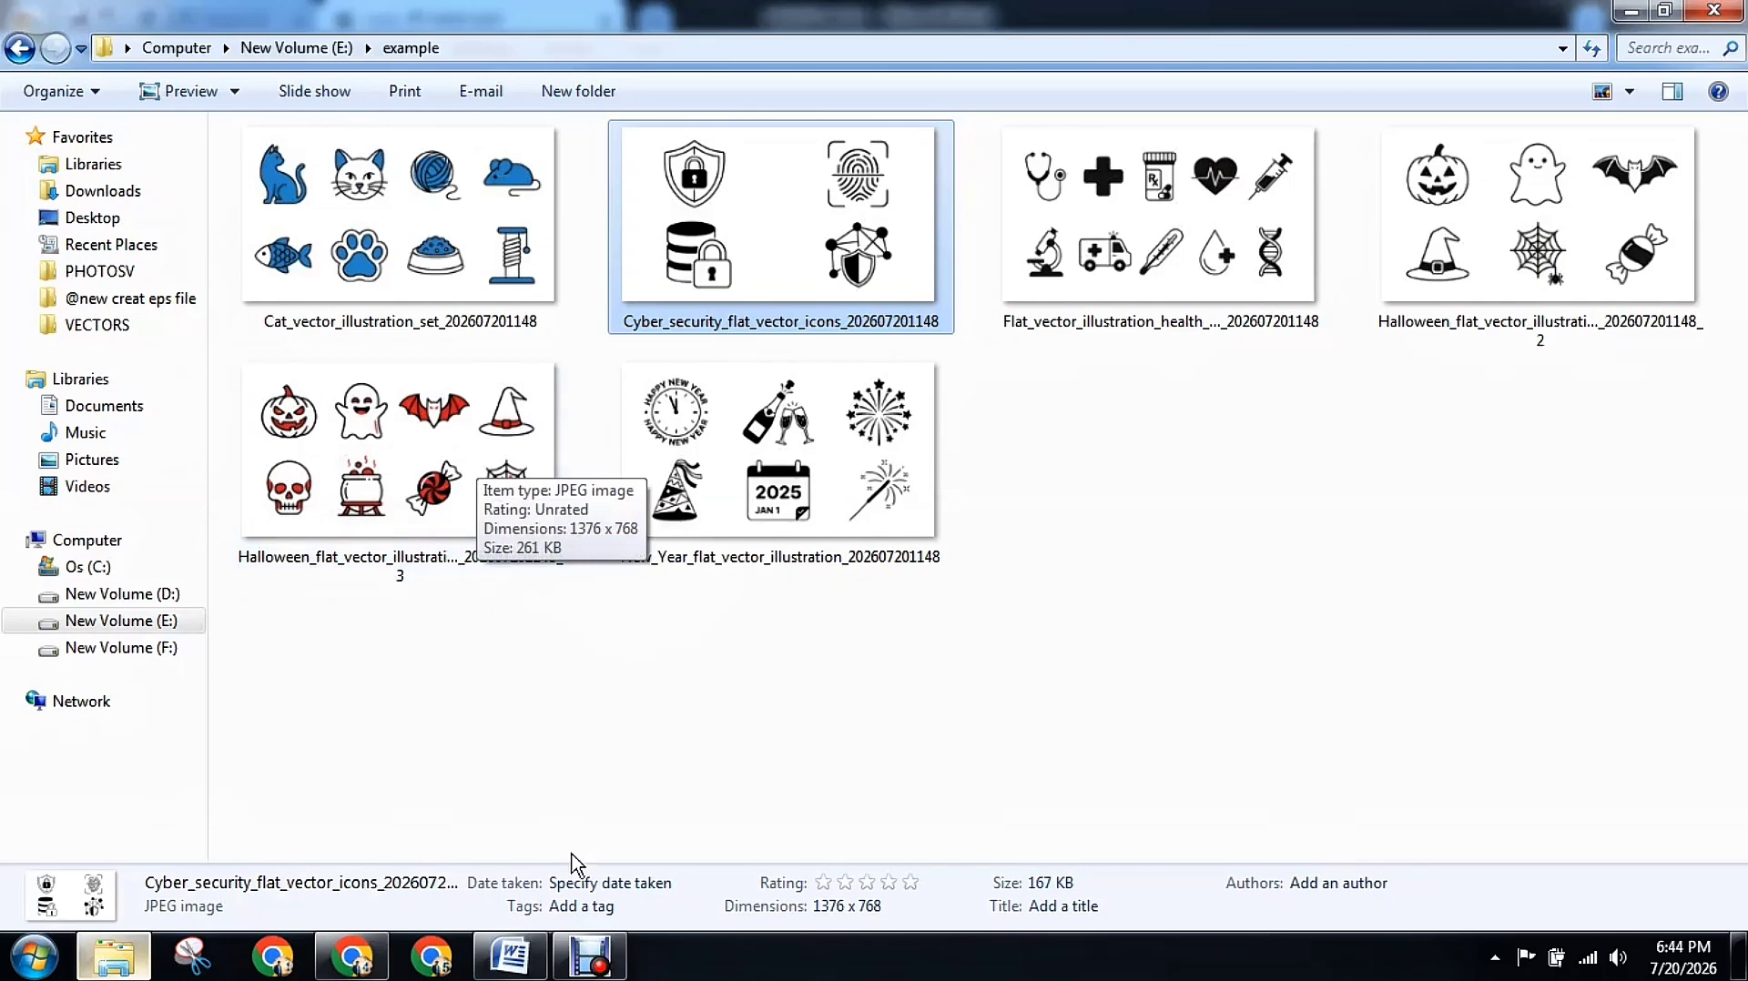
pyautogui.click(510, 956)
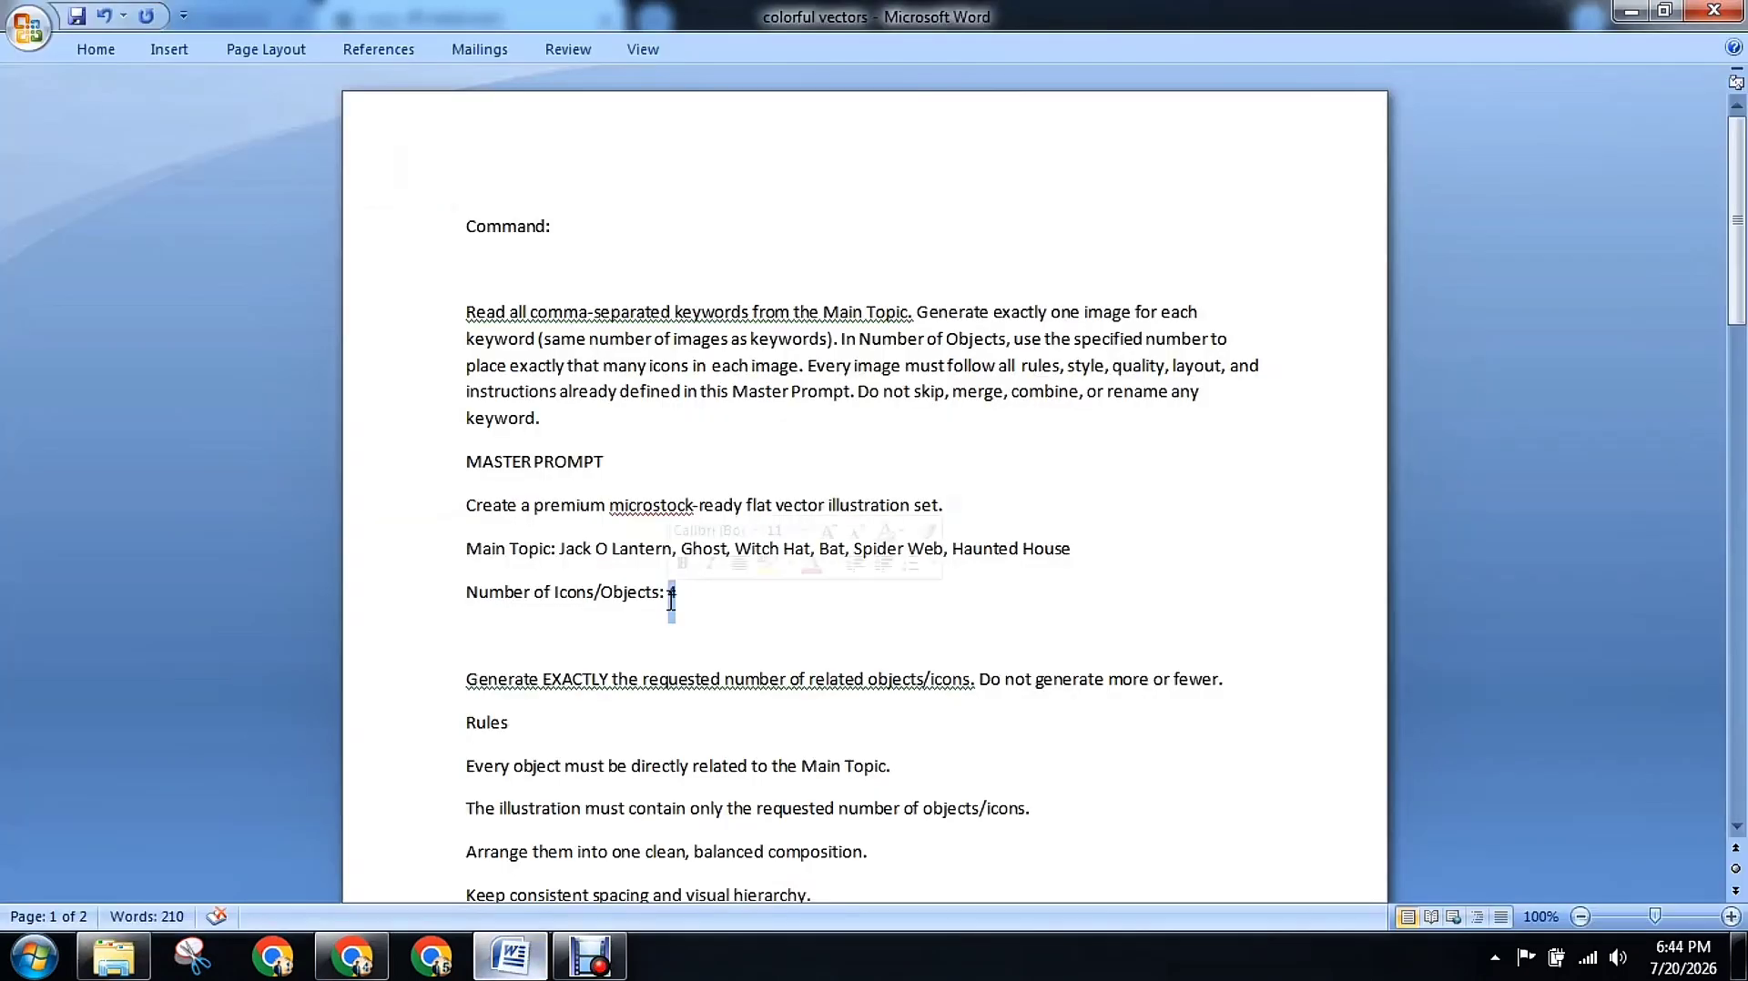
pyautogui.write('8')
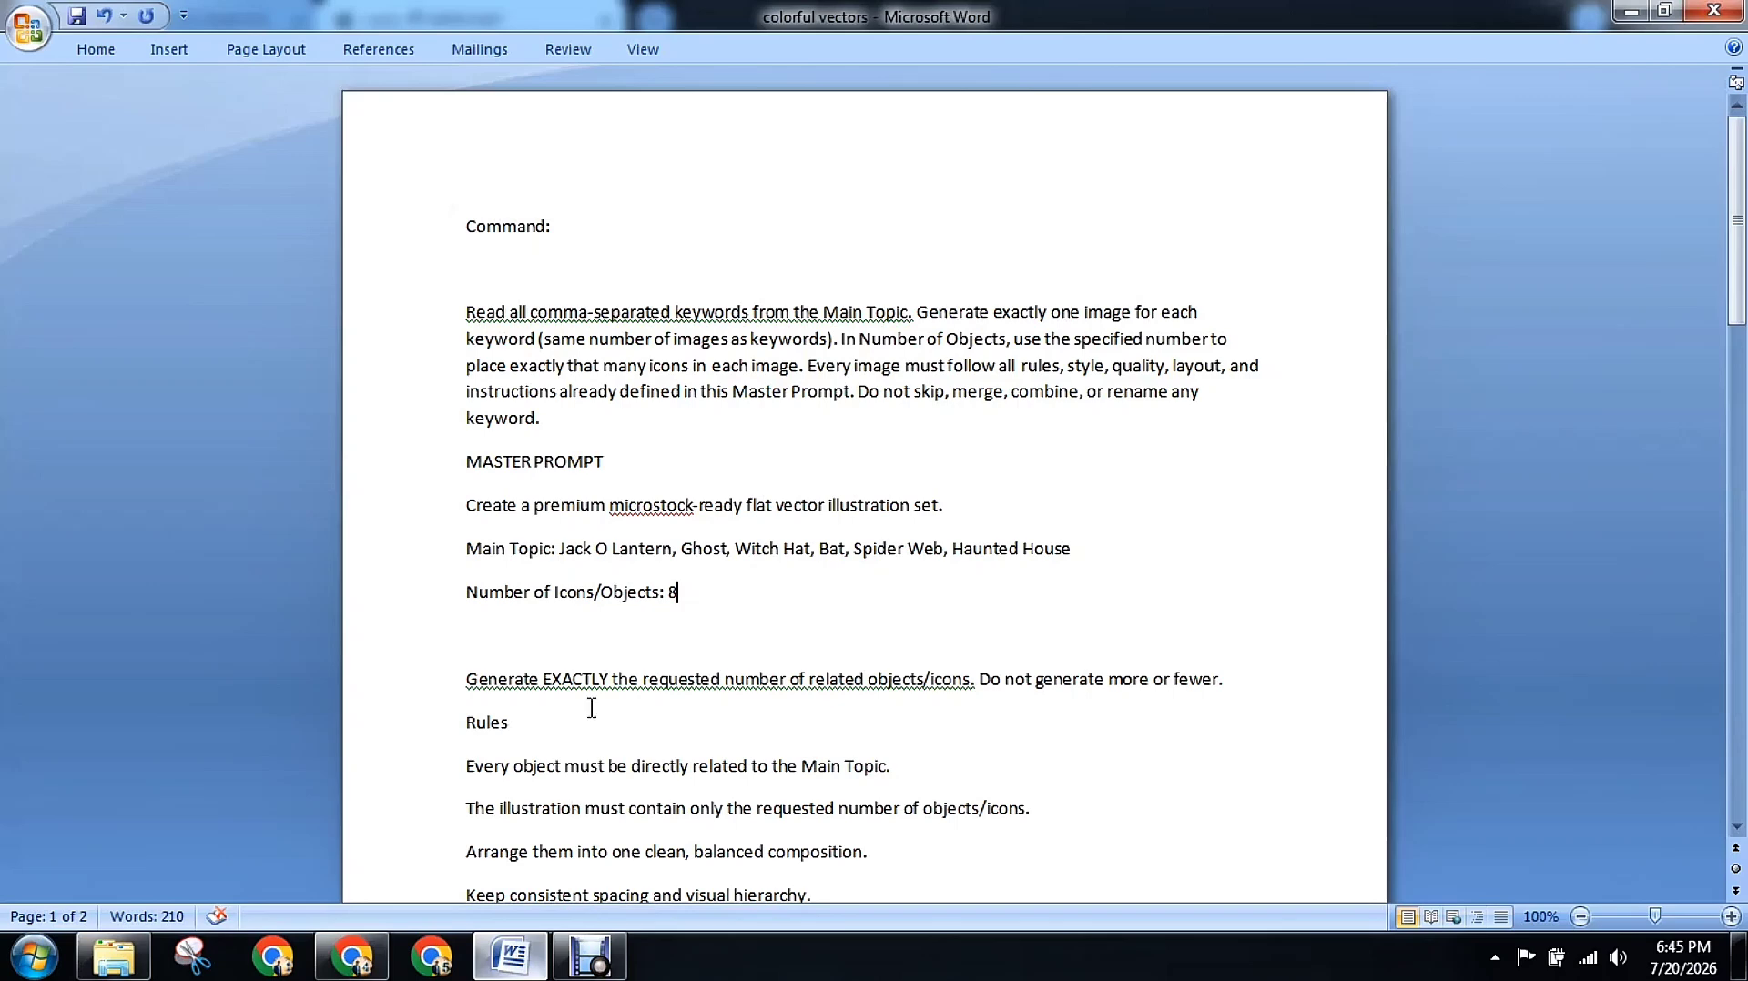
# Compare the blue cat, red Halloween and black Cyber_security sample sets in the example folder
pyautogui.scroll(-3, 593, 708)
pyautogui.click(127, 951)
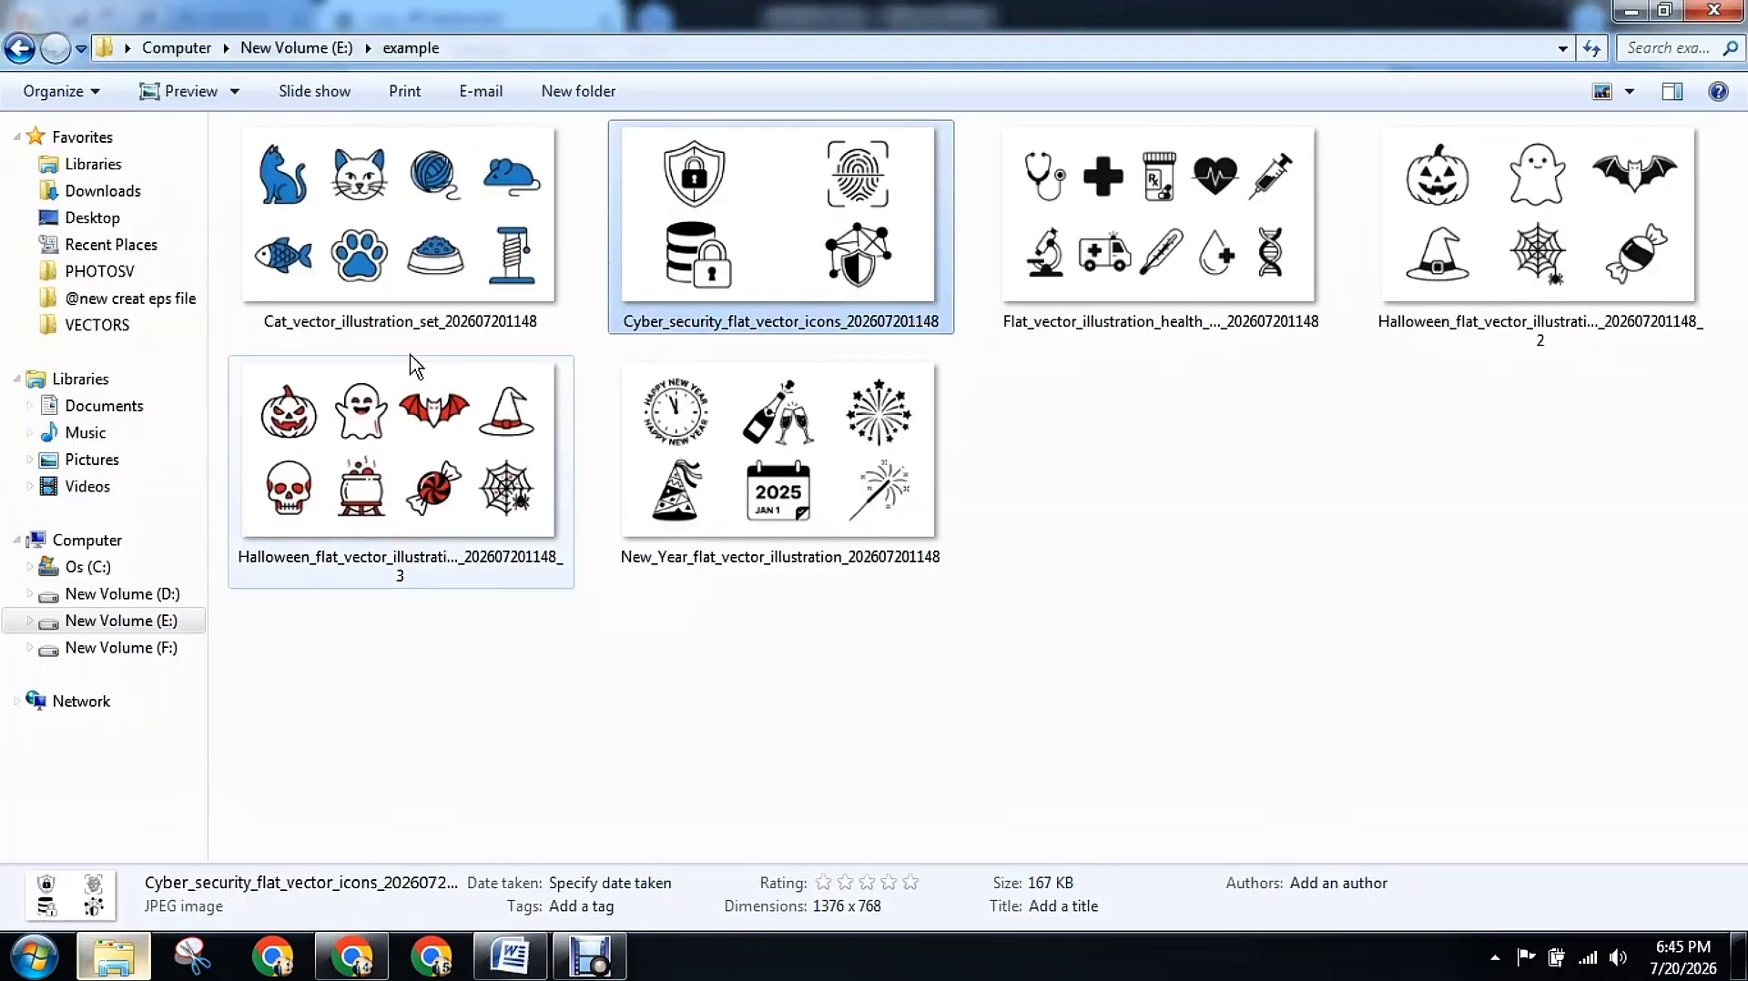
pyautogui.click(437, 196)
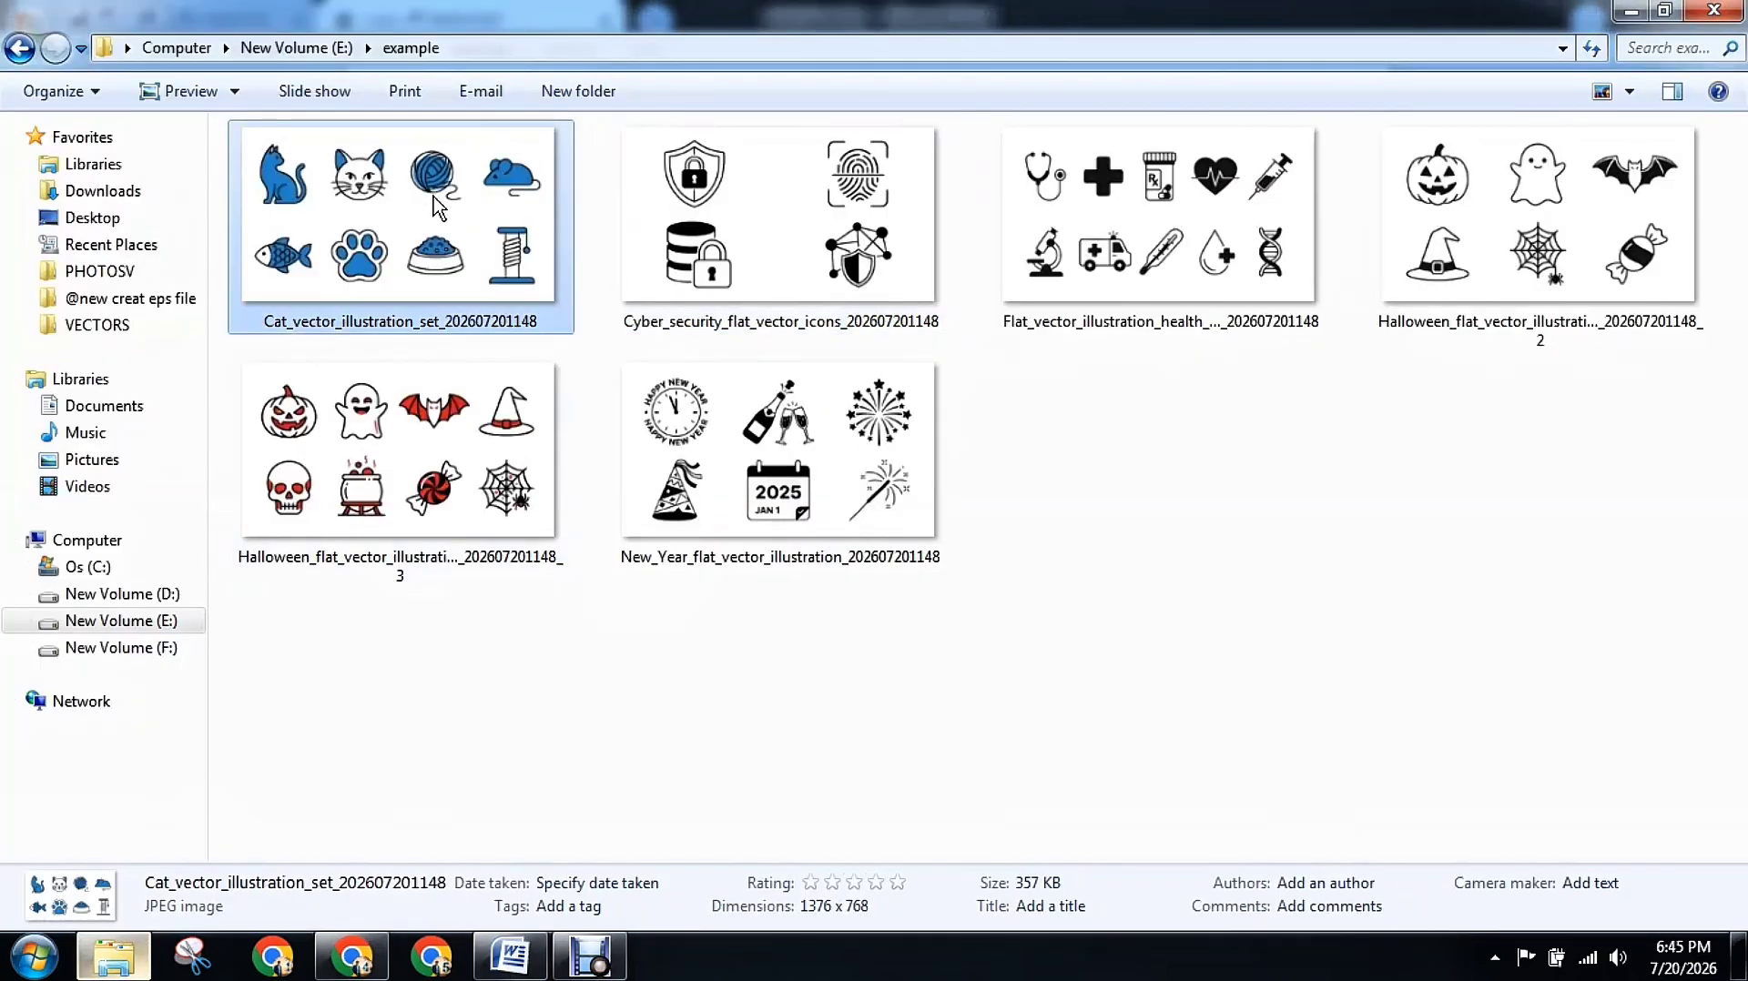
pyautogui.click(419, 427)
pyautogui.click(797, 234)
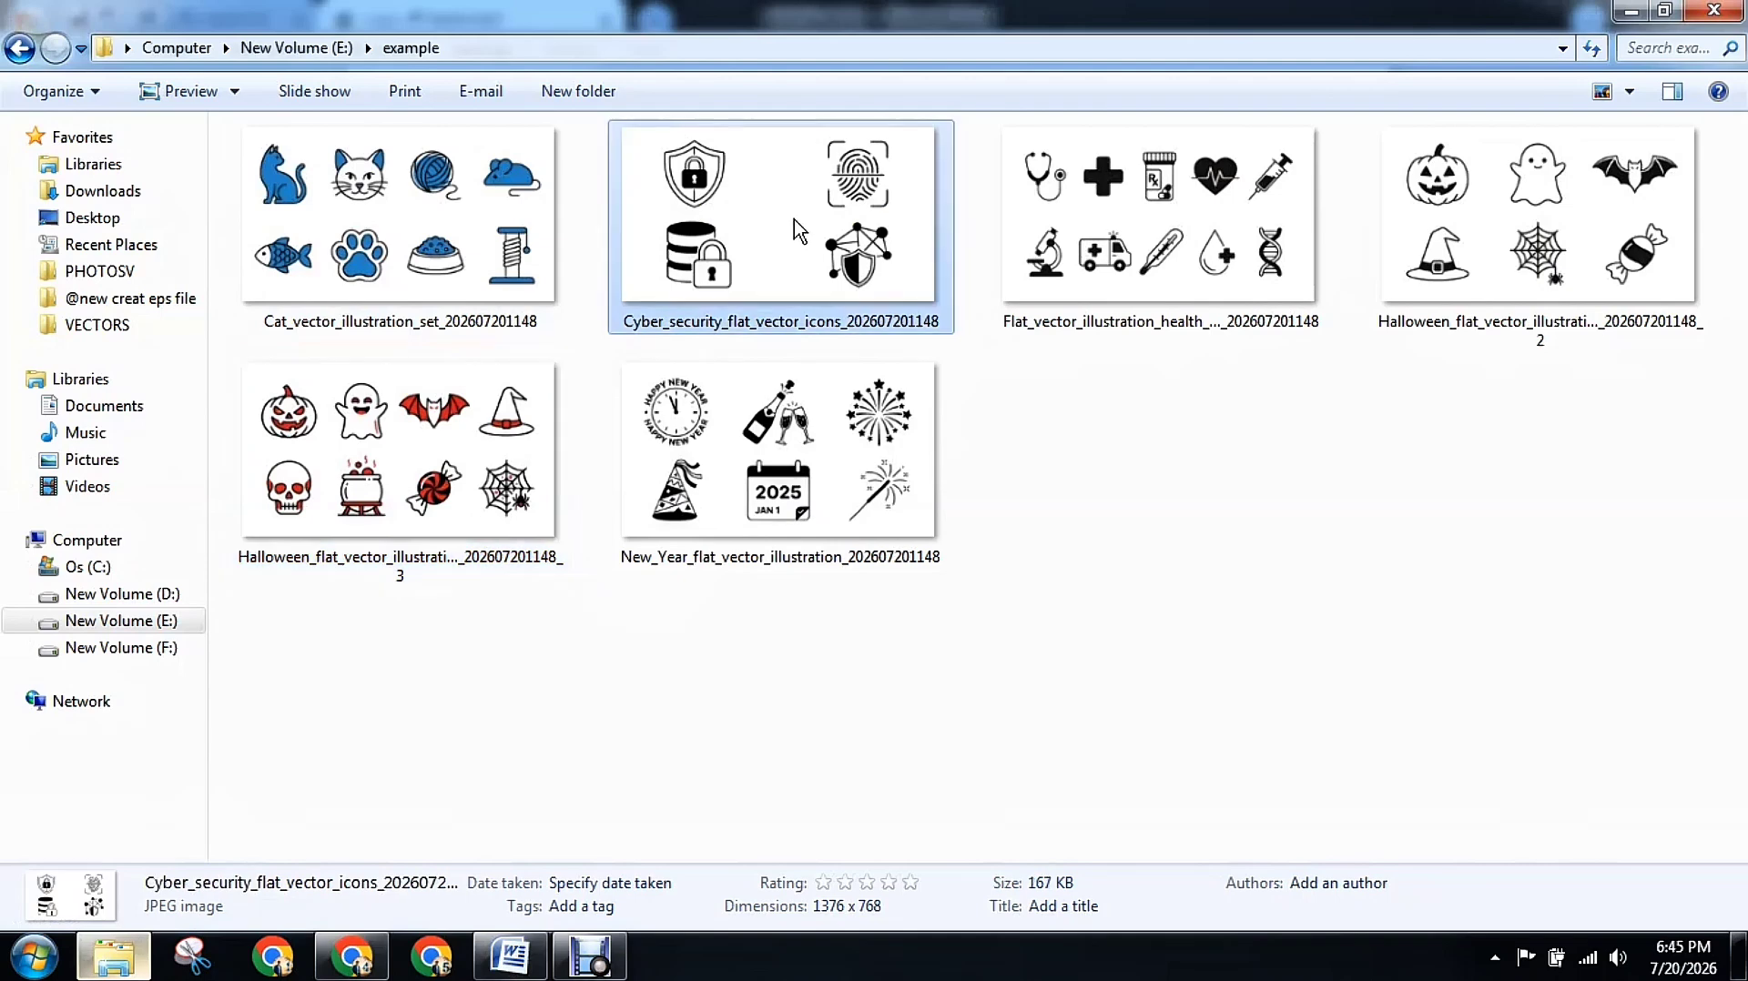
# Return to the Word document and change the fill colour in the "Clean thin outlines" rule to red
pyautogui.click(509, 955)
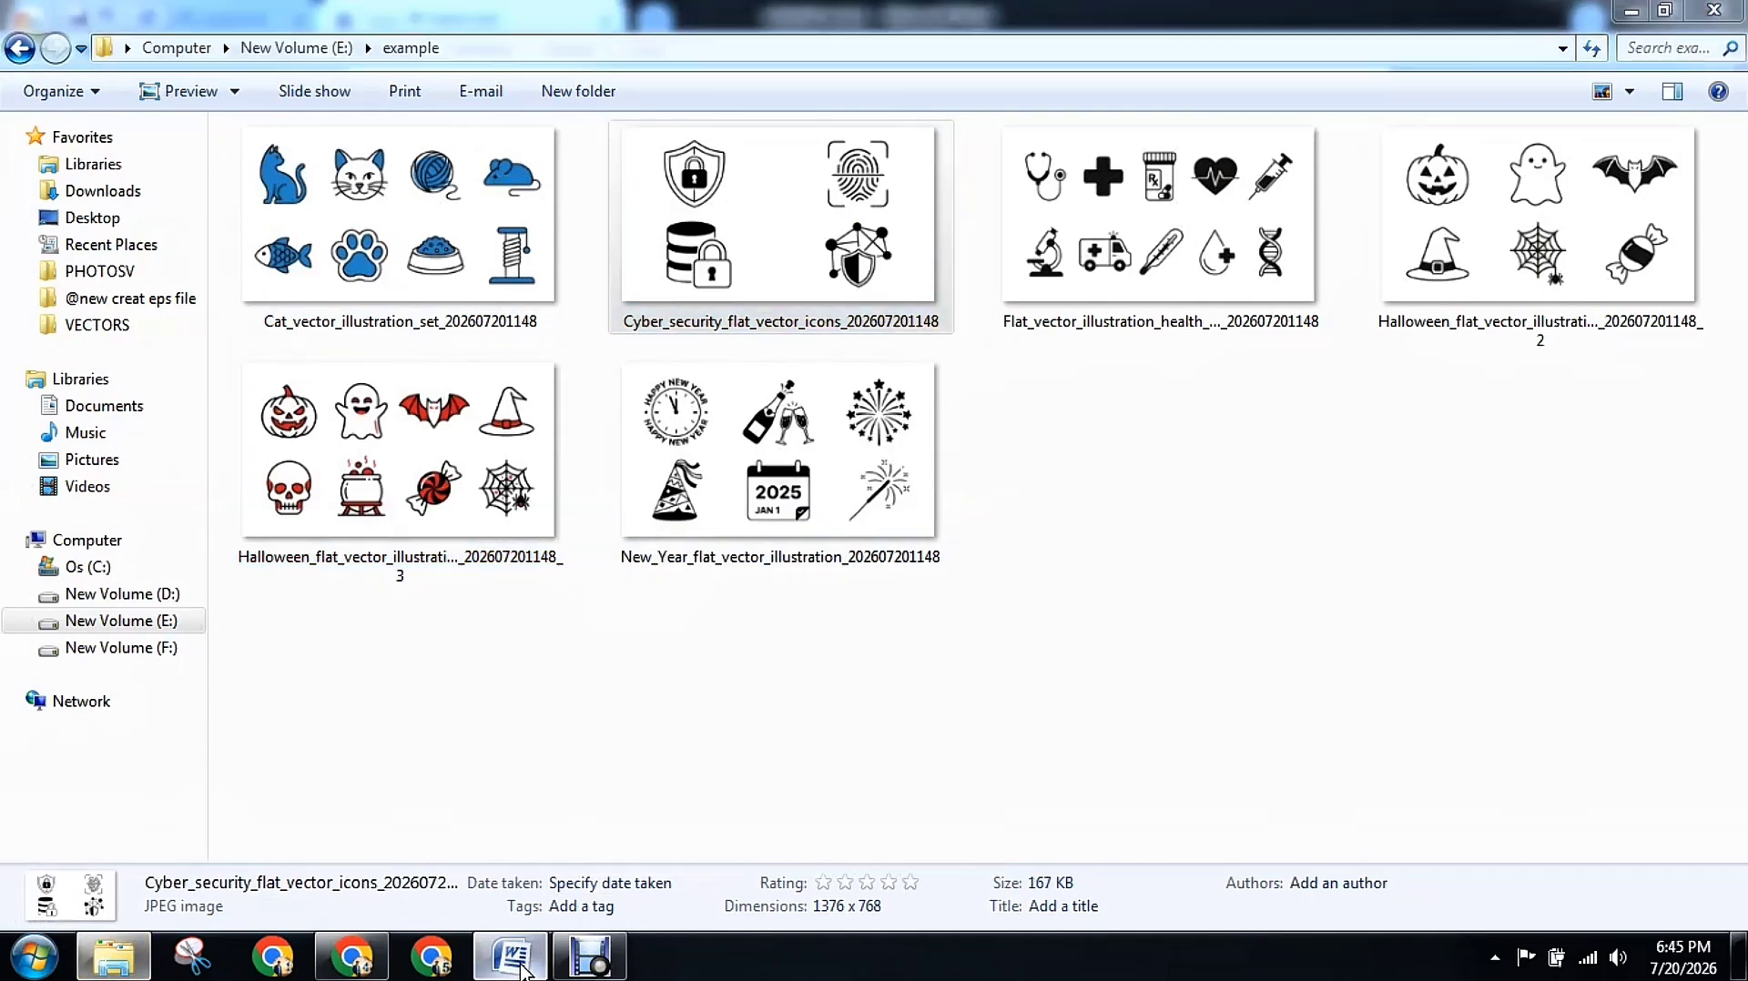
pyautogui.scroll(-8, 530, 440)
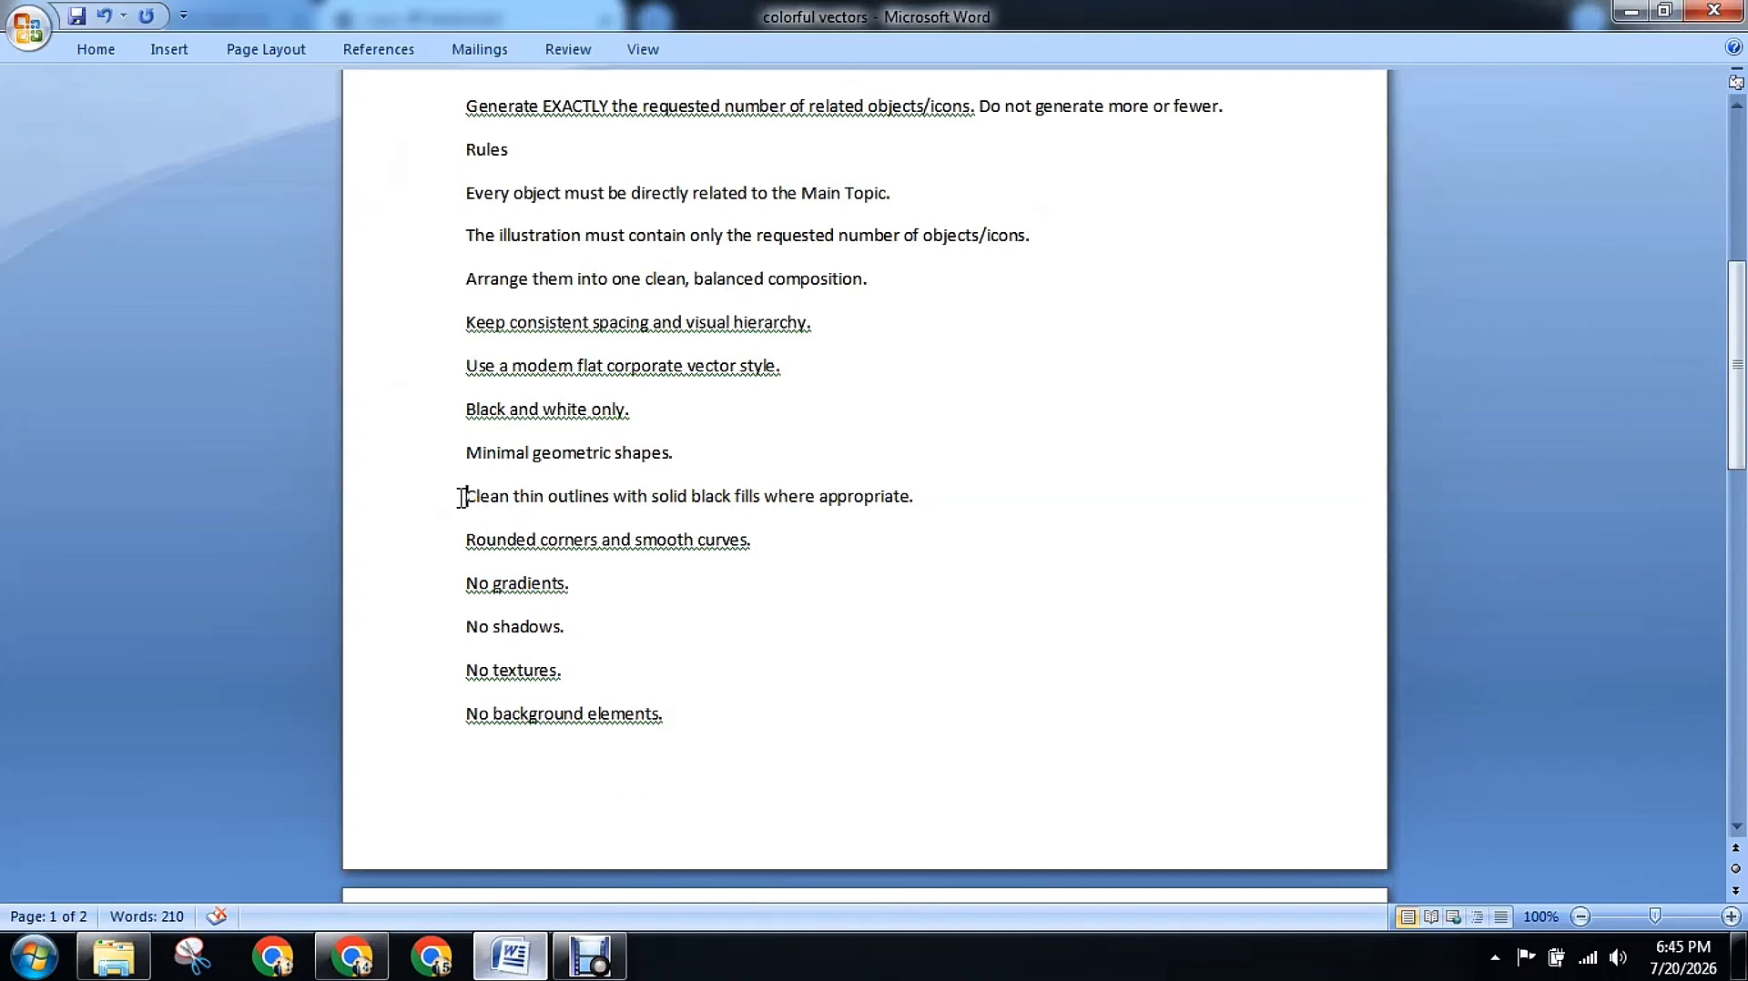
pyautogui.moveTo(464, 499); pyautogui.dragTo(913, 516)
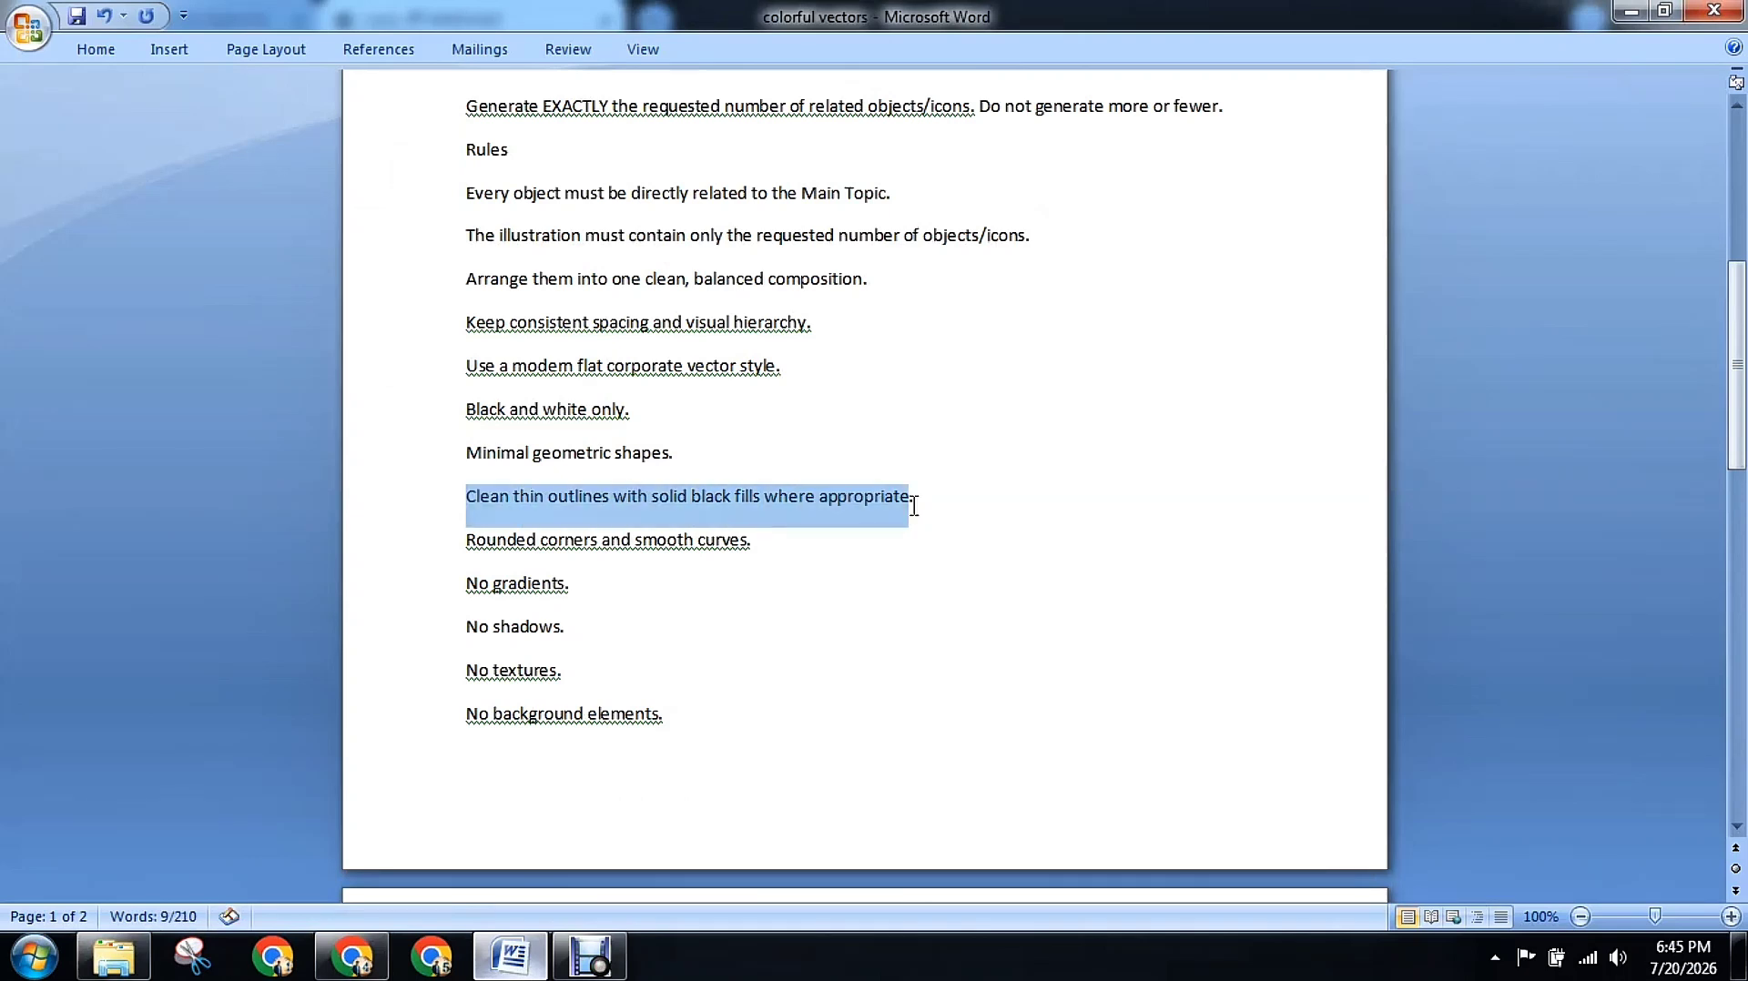
pyautogui.doubleClick(714, 508)
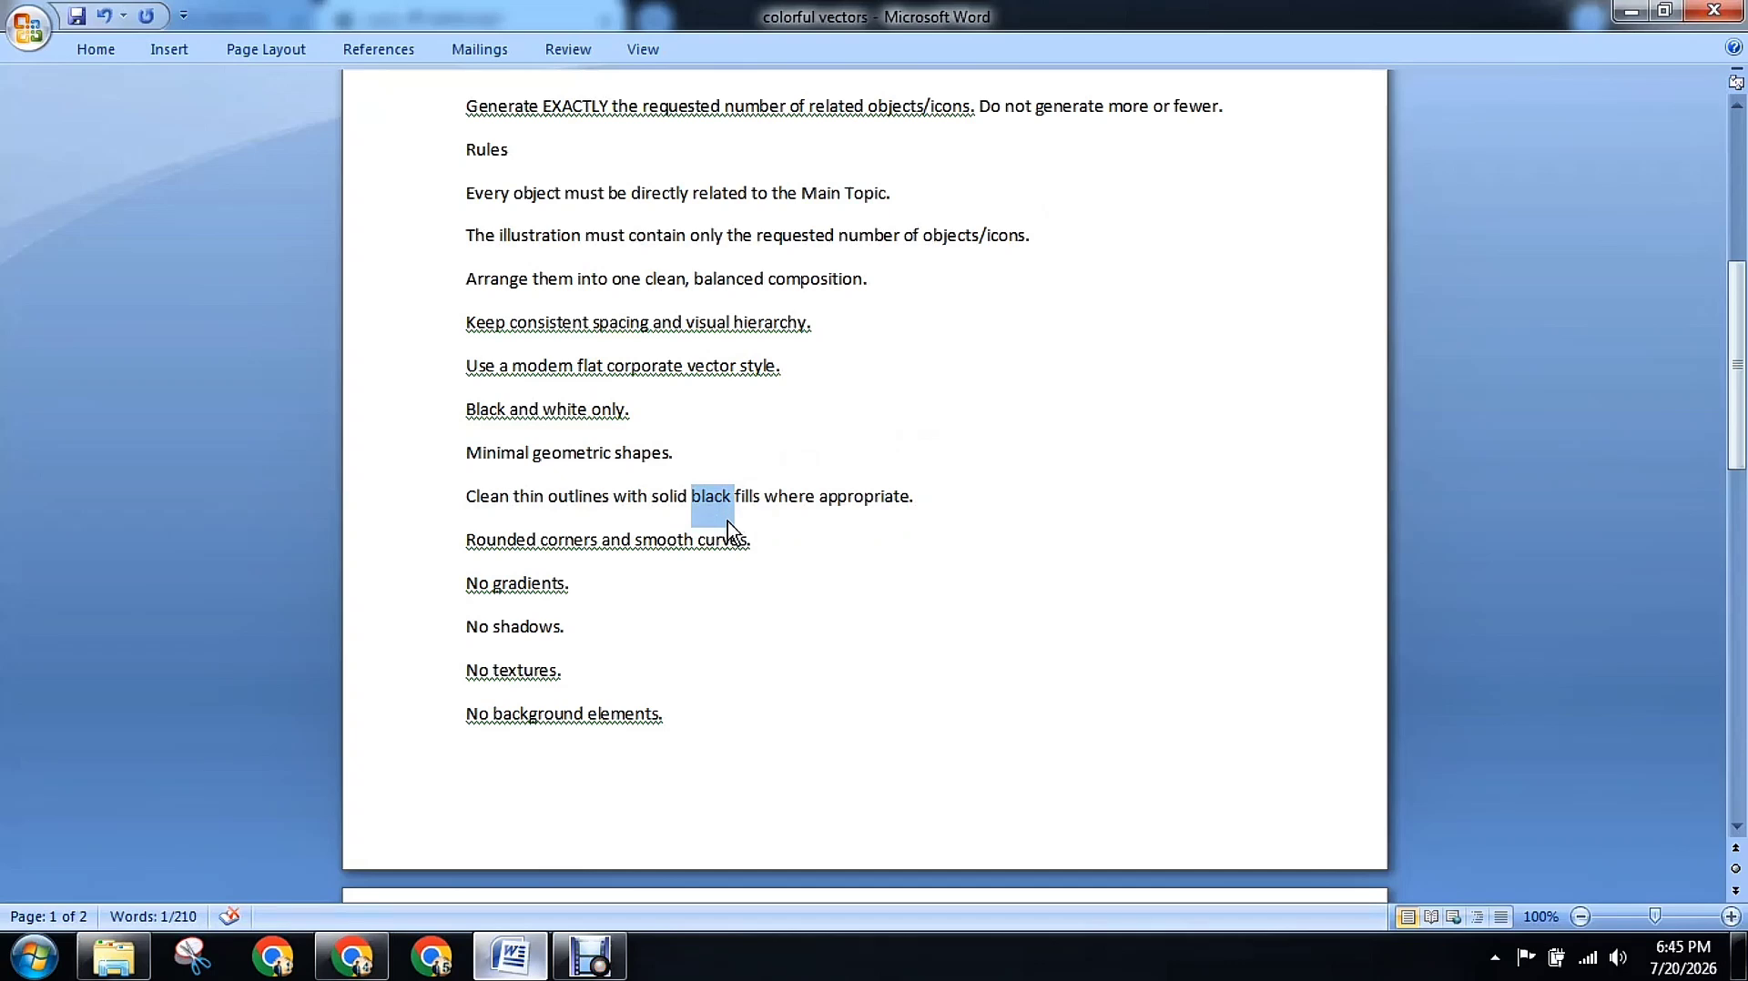
pyautogui.write('rt')
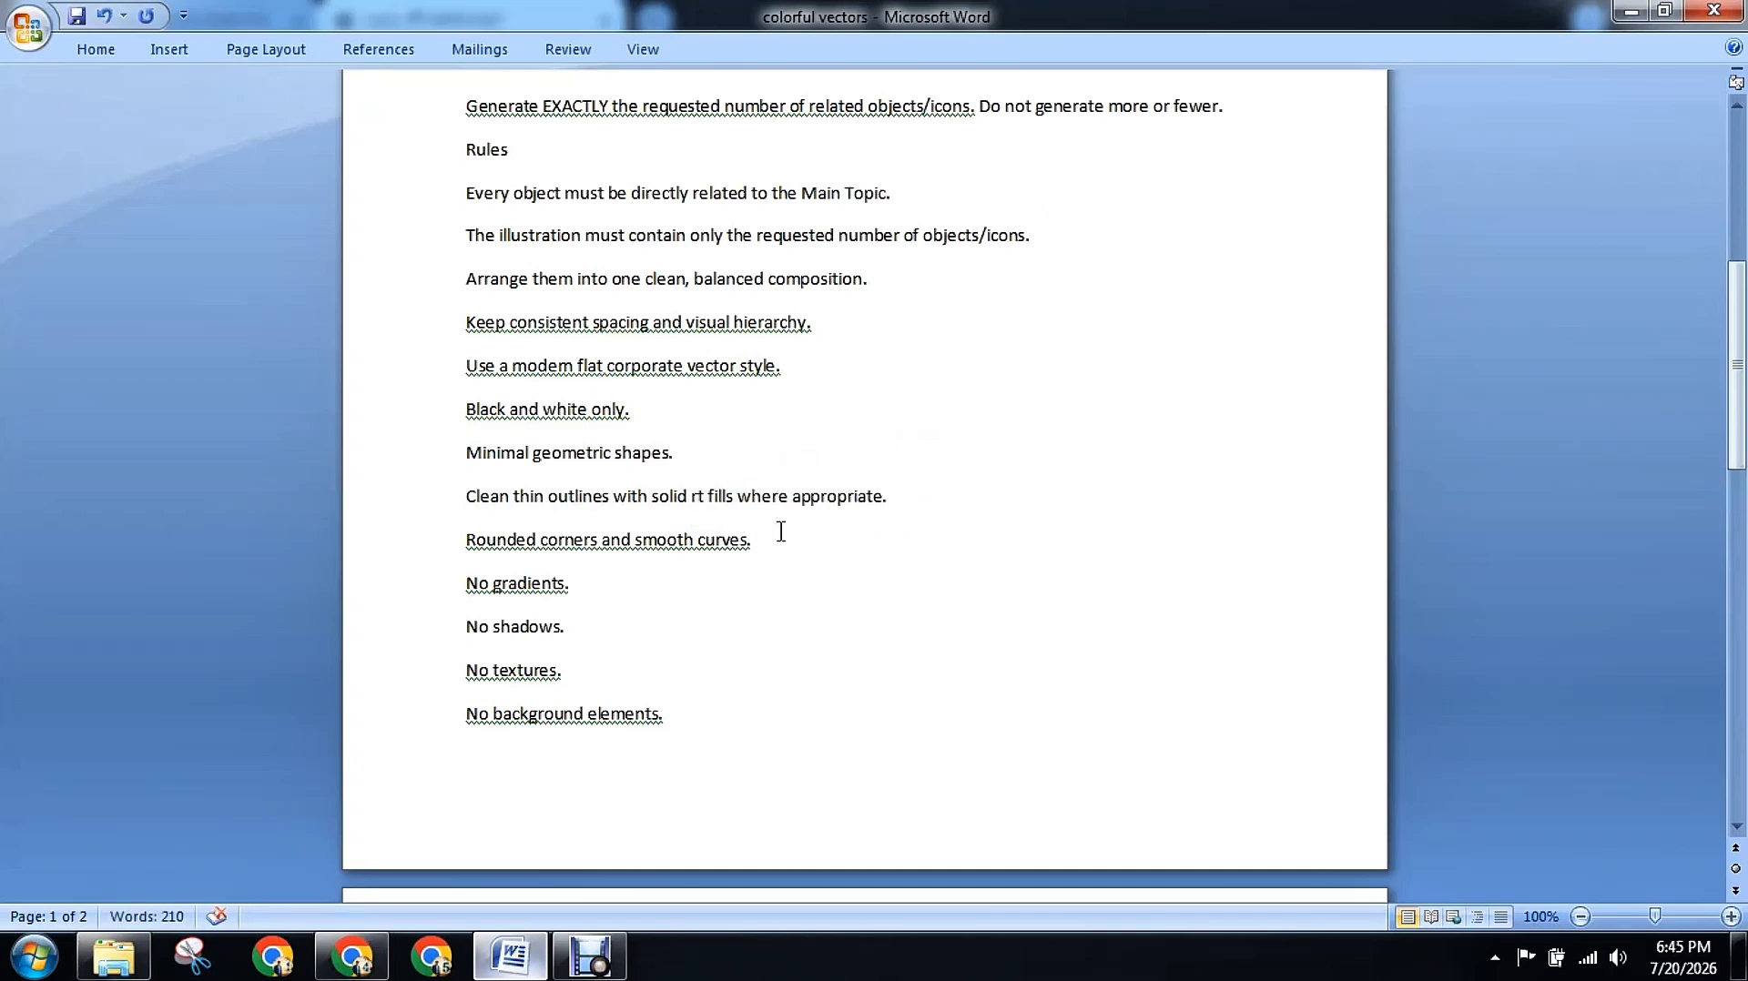
pyautogui.press('BackSpace')
pyautogui.write('ed')
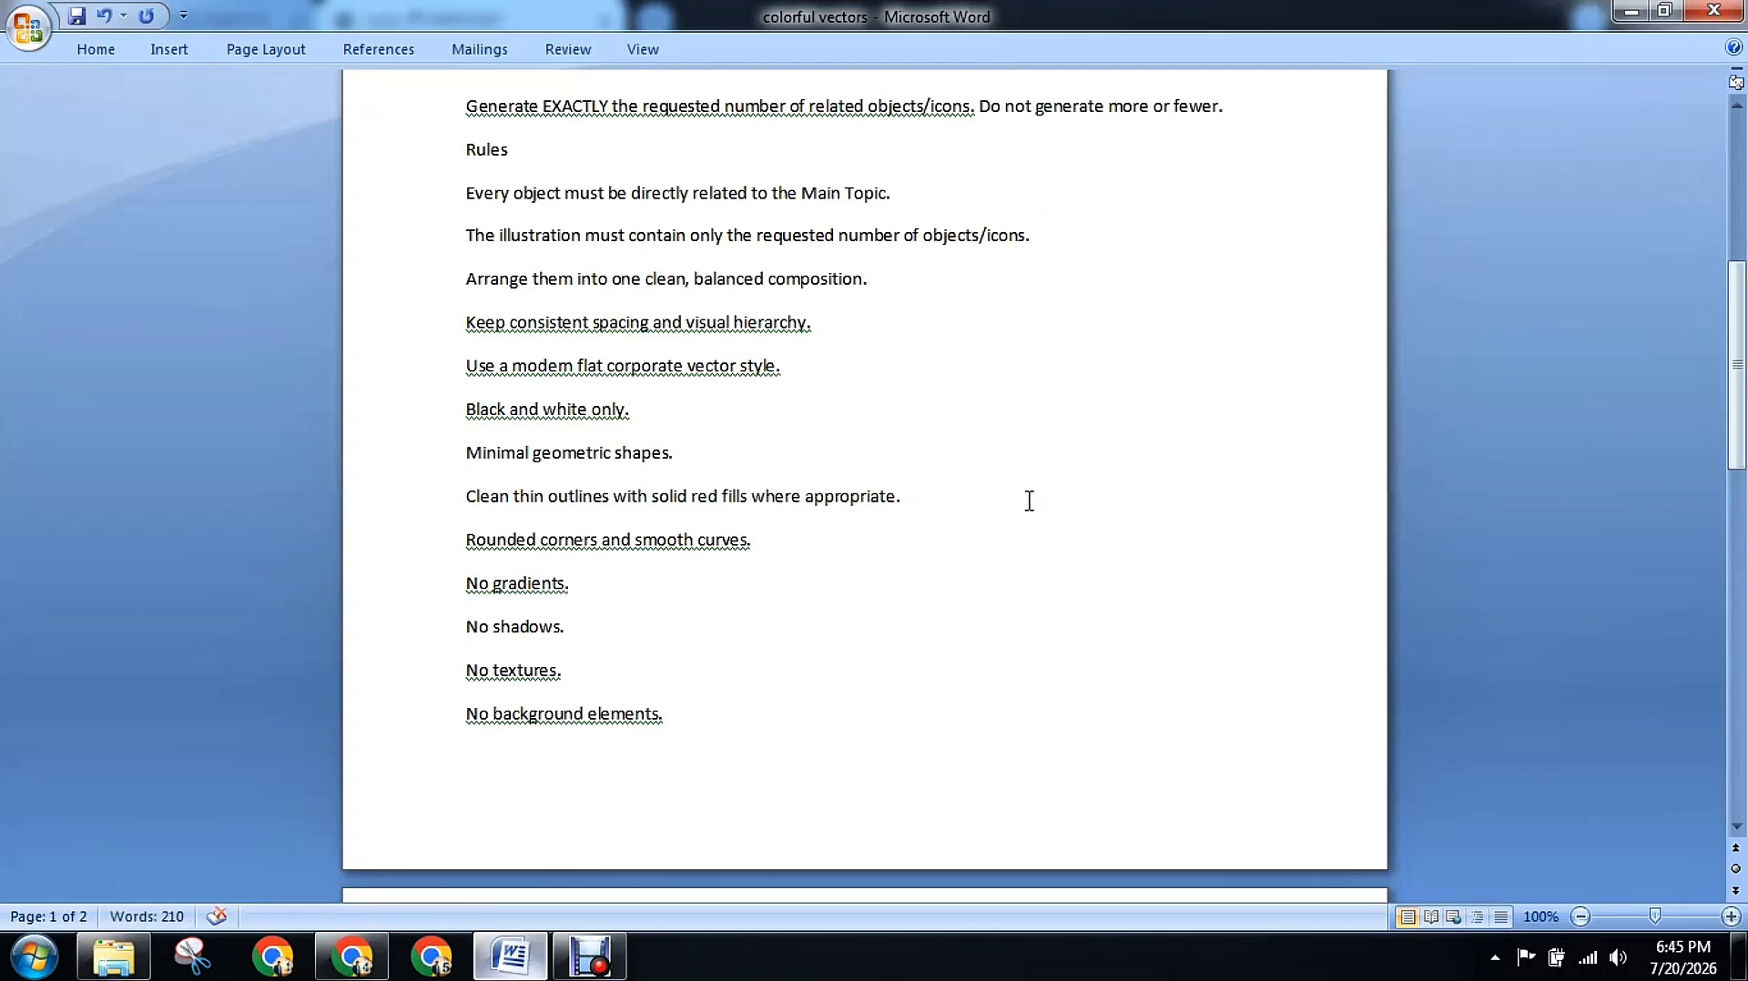
# Review the Jack O Lantern keyword, the number of icons and the remaining rules of the master prompt
pyautogui.scroll(10, 1029, 501)
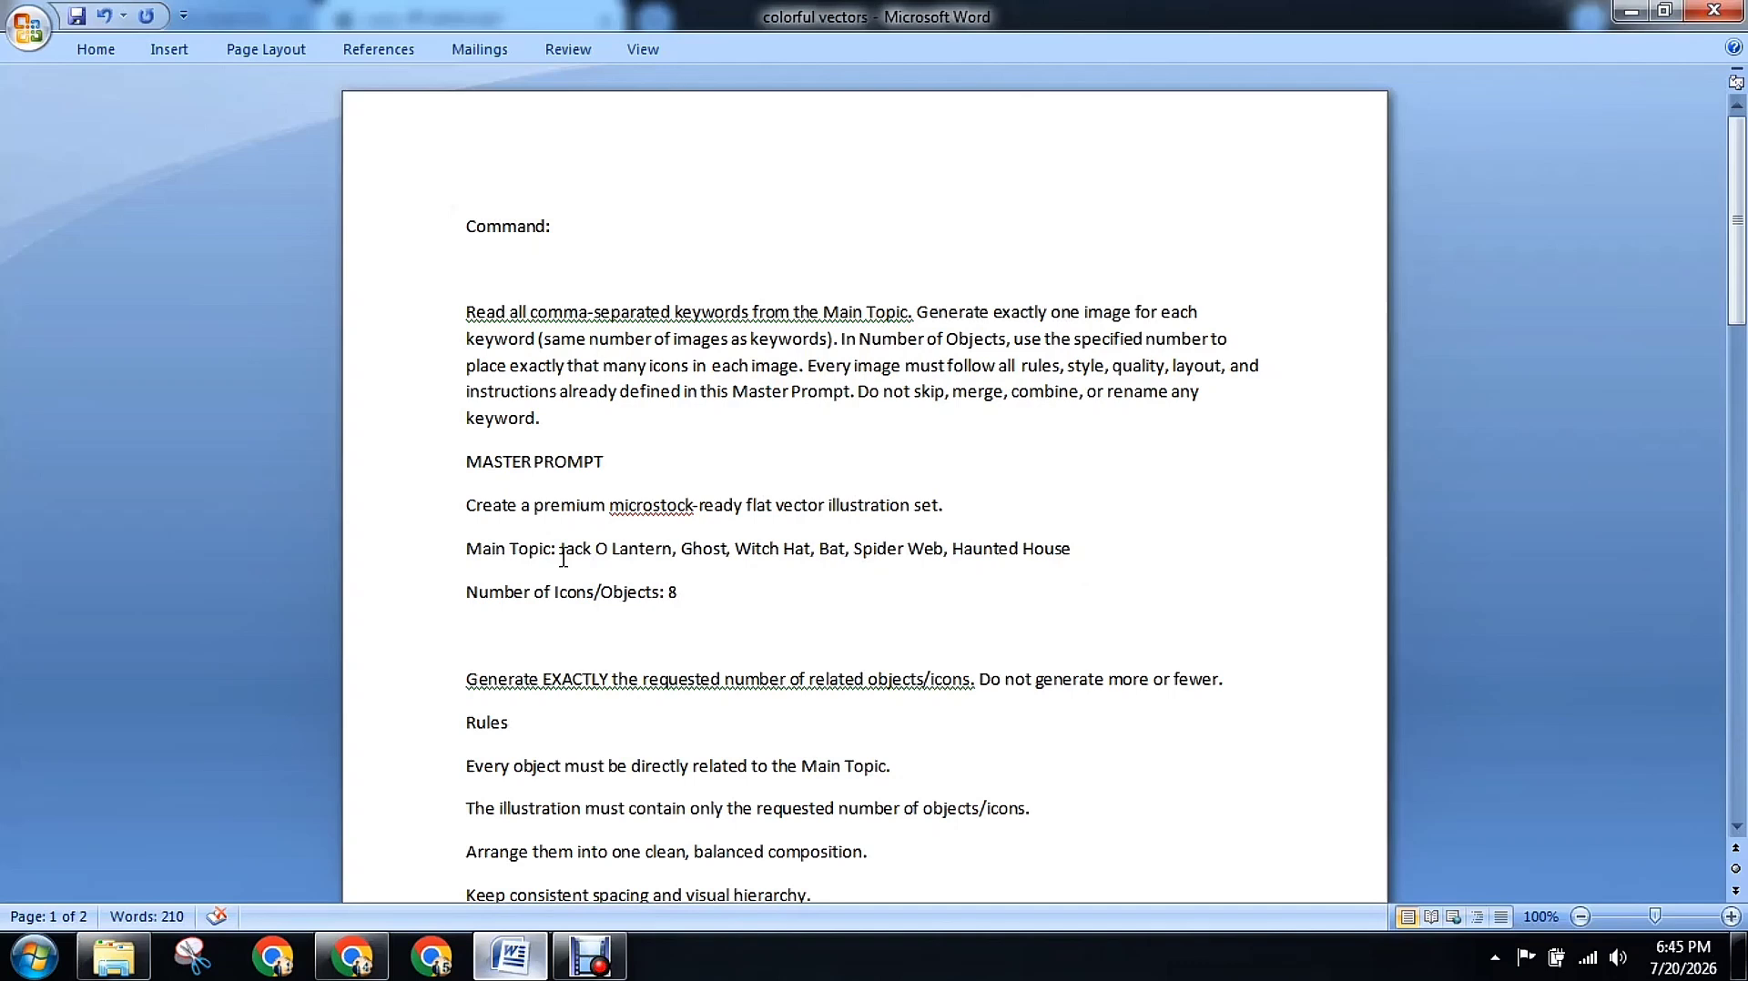
pyautogui.moveTo(563, 557); pyautogui.dragTo(642, 562)
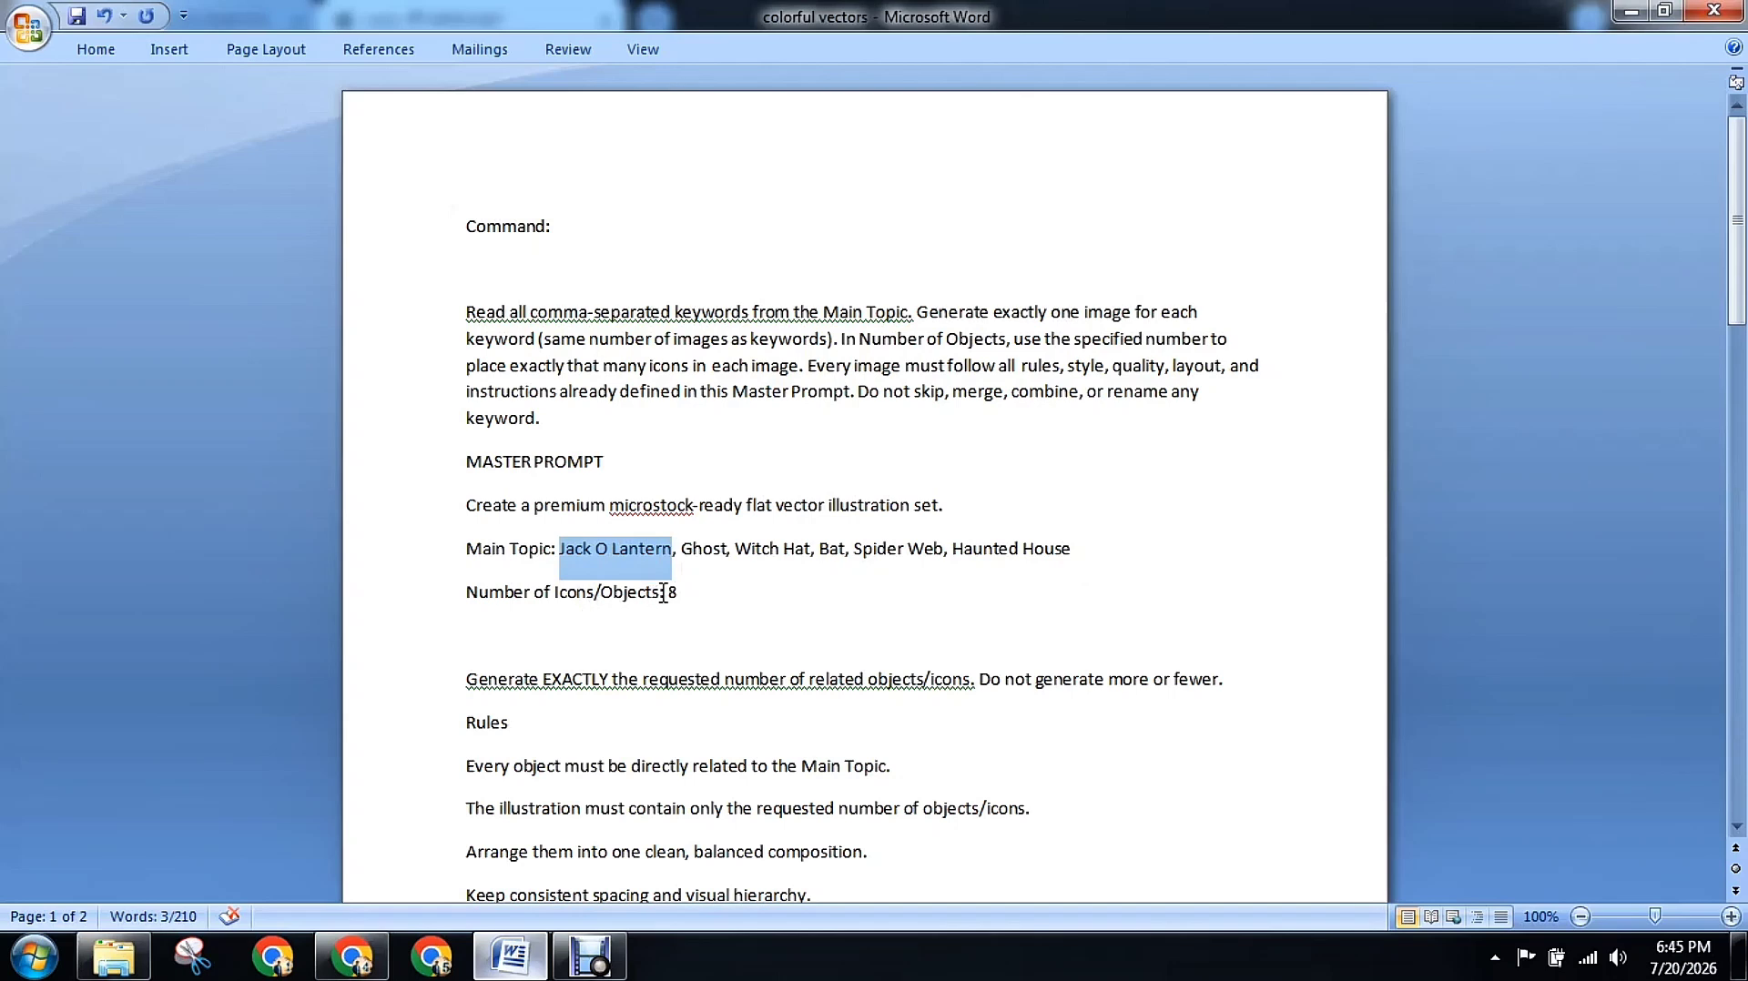
pyautogui.moveTo(684, 597); pyautogui.dragTo(672, 597)
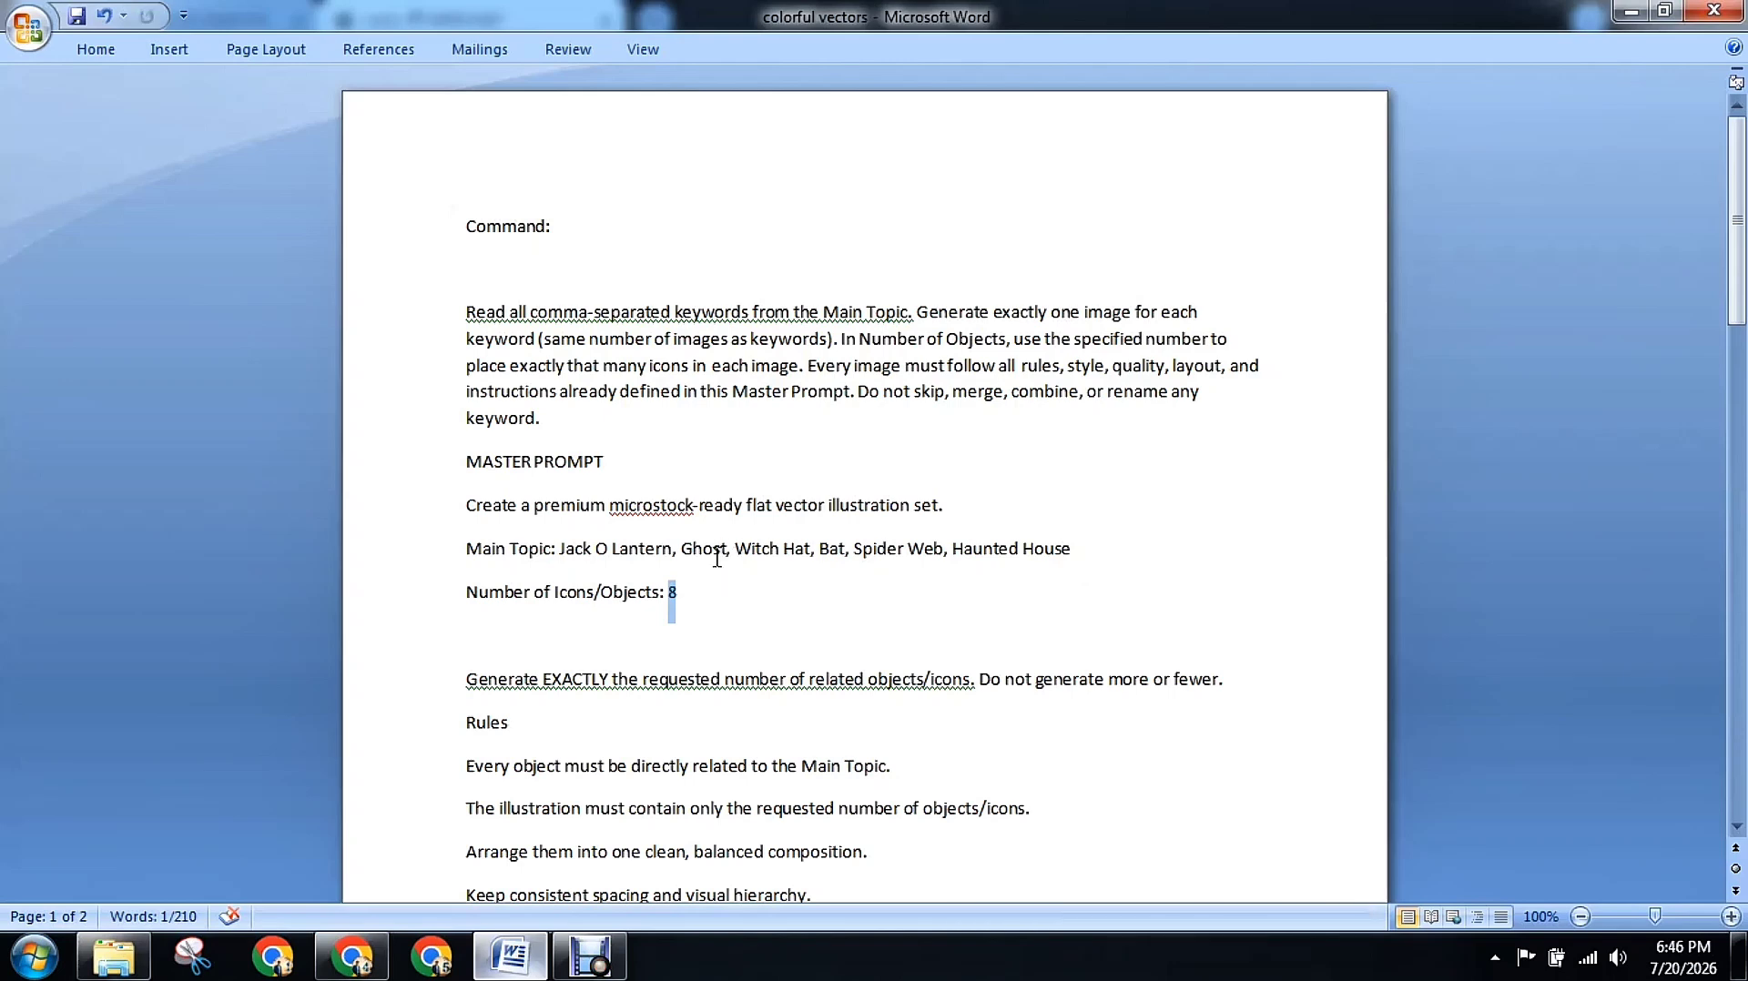
pyautogui.click(757, 608)
pyautogui.scroll(-3, 760, 608)
pyautogui.scroll(-8, 760, 608)
pyautogui.scroll(1, 782, 555)
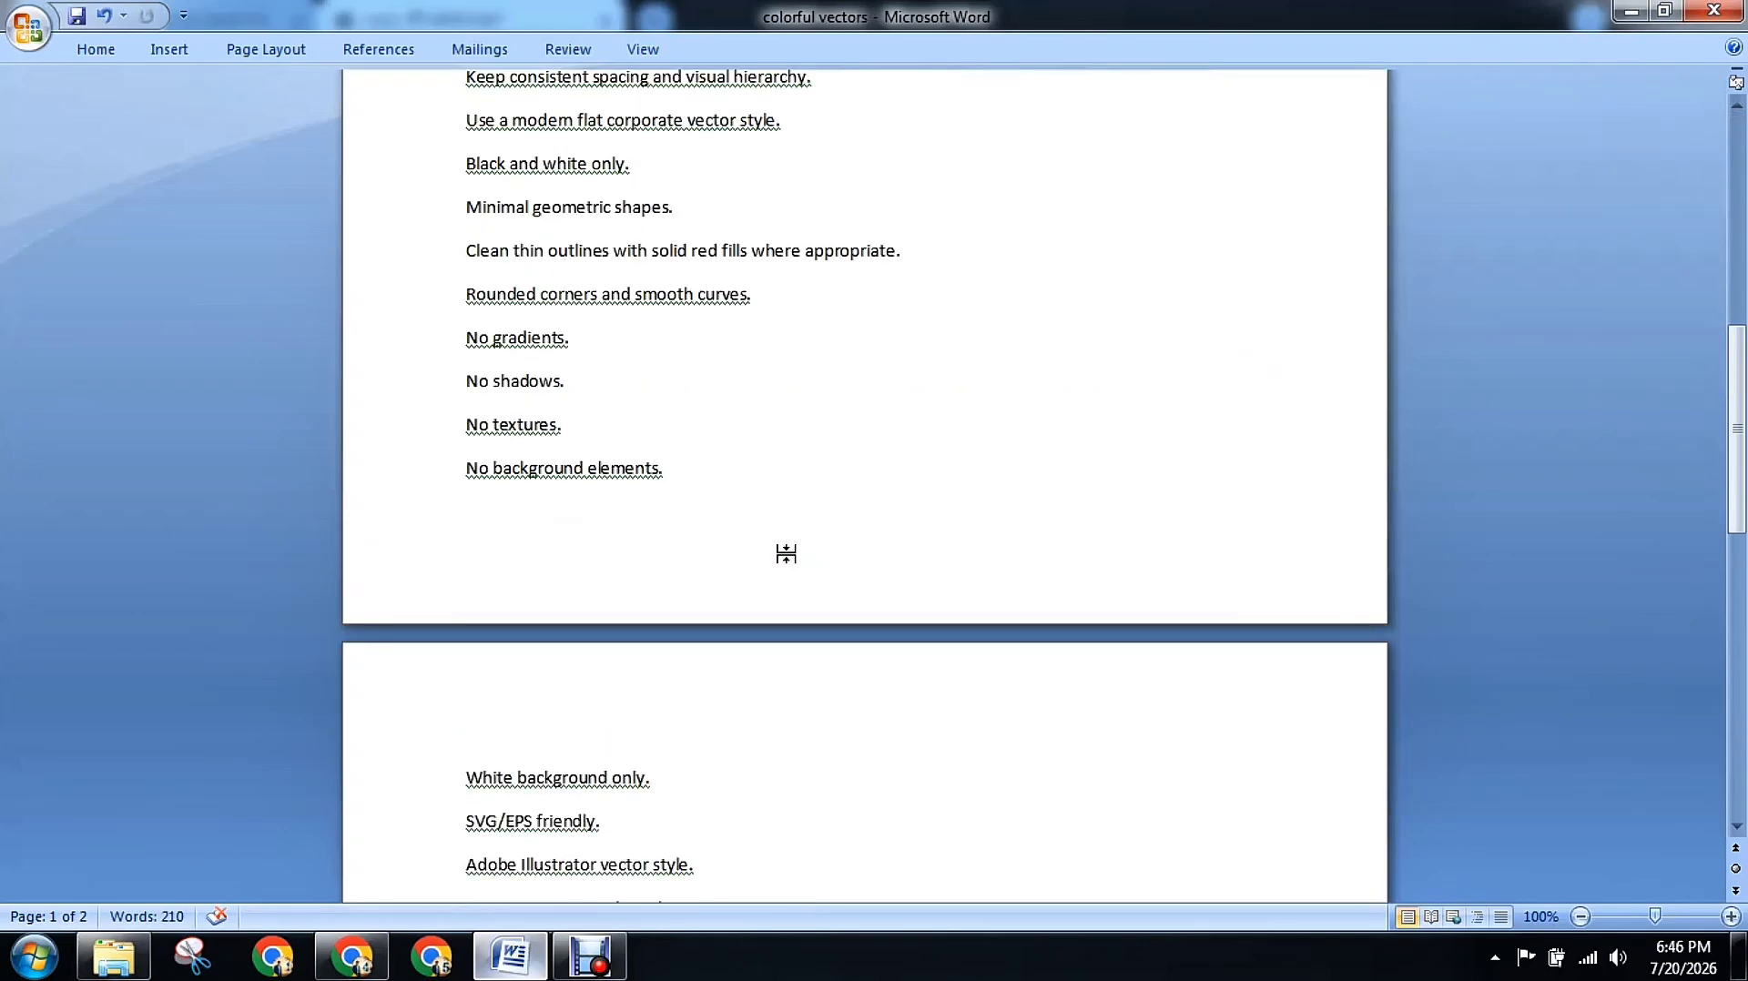
# Copy the entire master prompt from Word and submit it in the Google Flow project to generate the icon sets
pyautogui.hotkey('ctrl', 'a')
pyautogui.scroll(2, 783, 558)
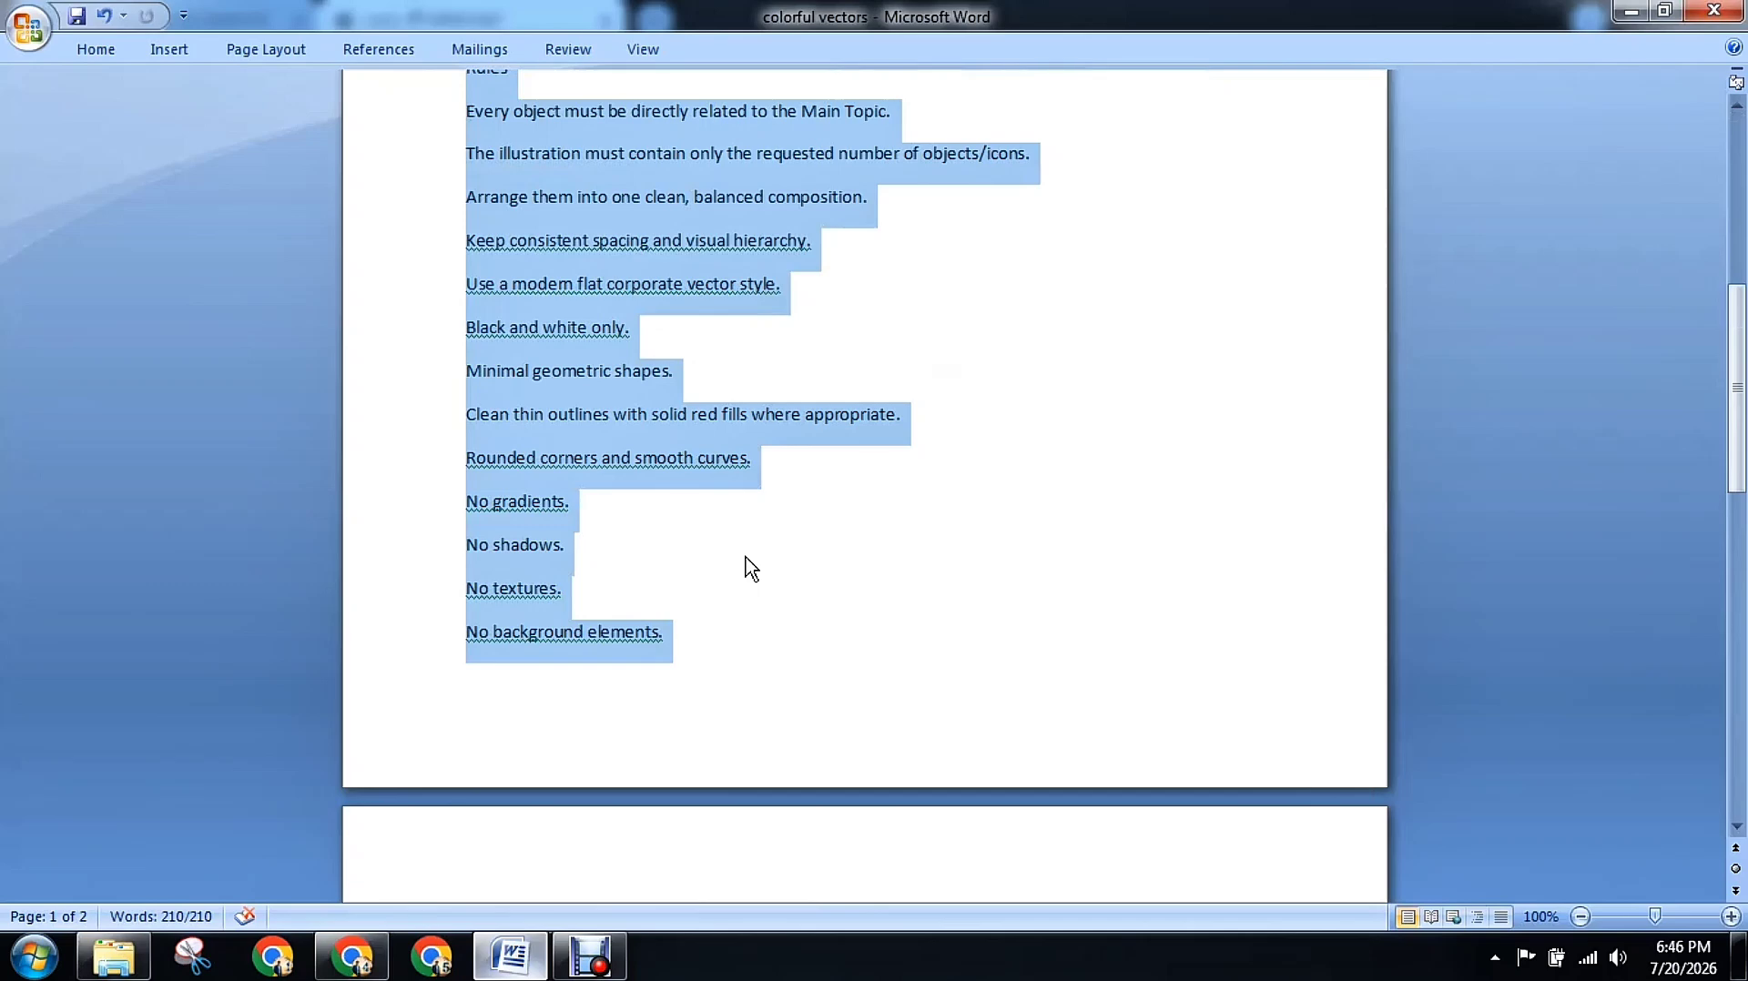
pyautogui.hotkey('ctrl', 'c')
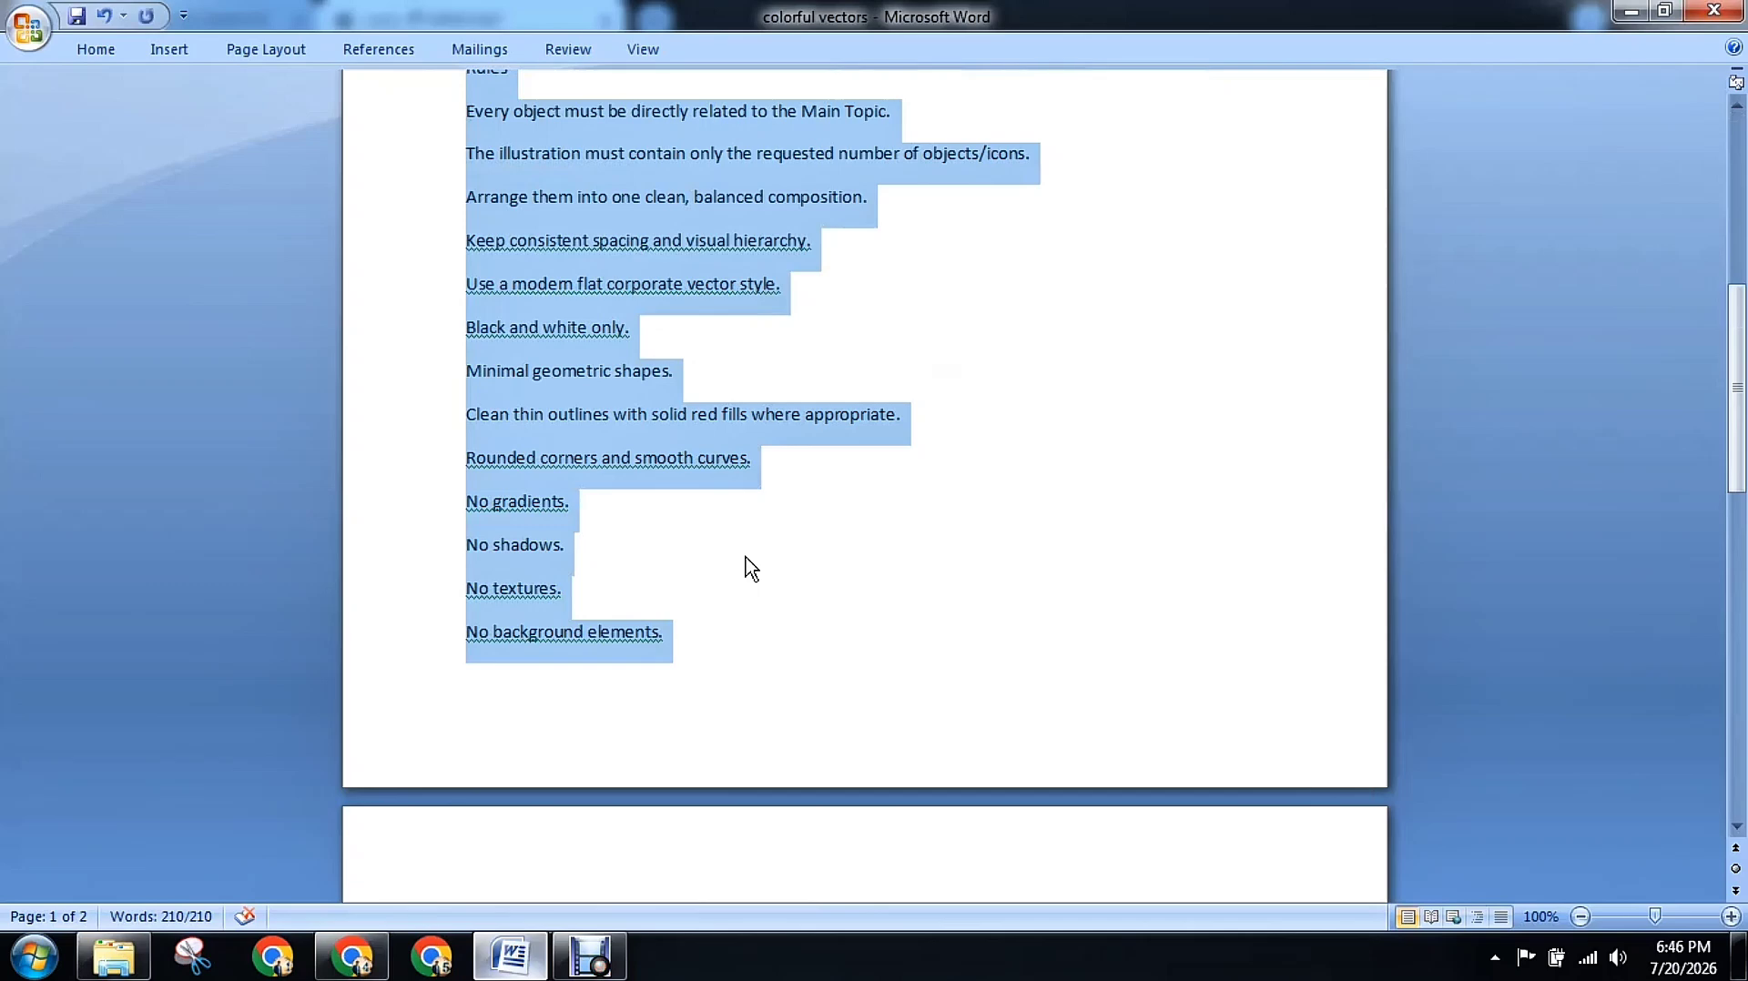
pyautogui.click(361, 963)
pyautogui.click(164, 19)
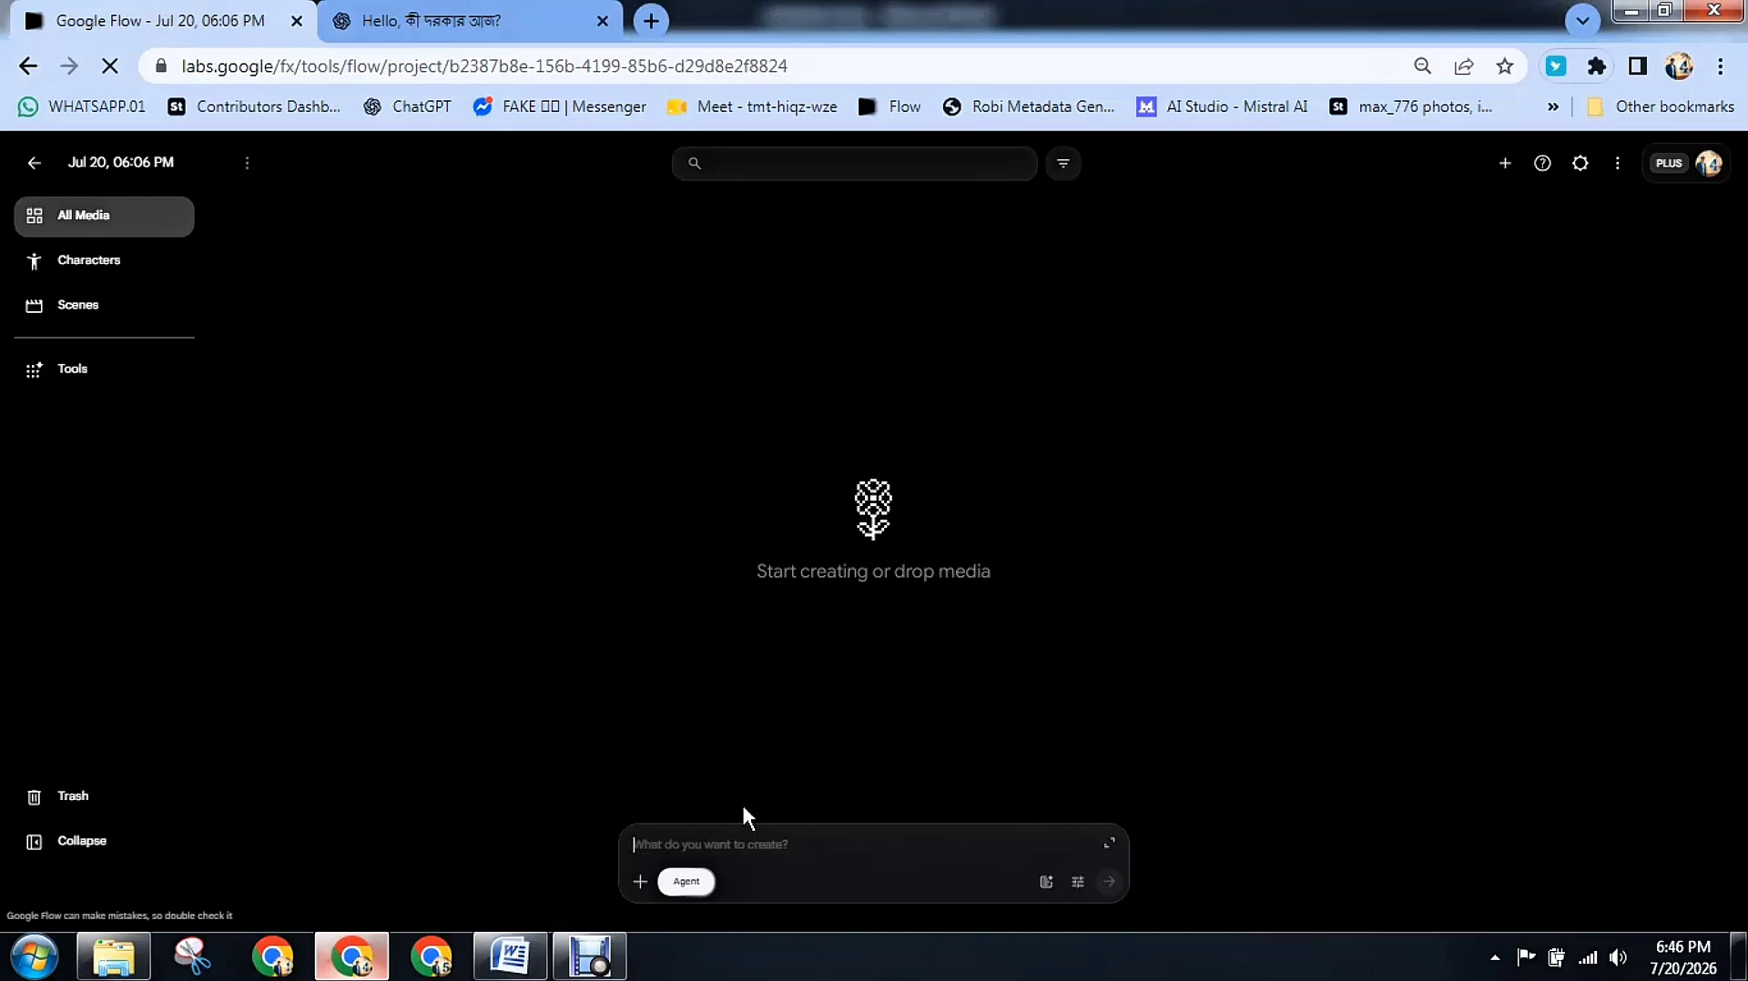
pyautogui.rightClick(743, 845)
pyautogui.click(866, 606)
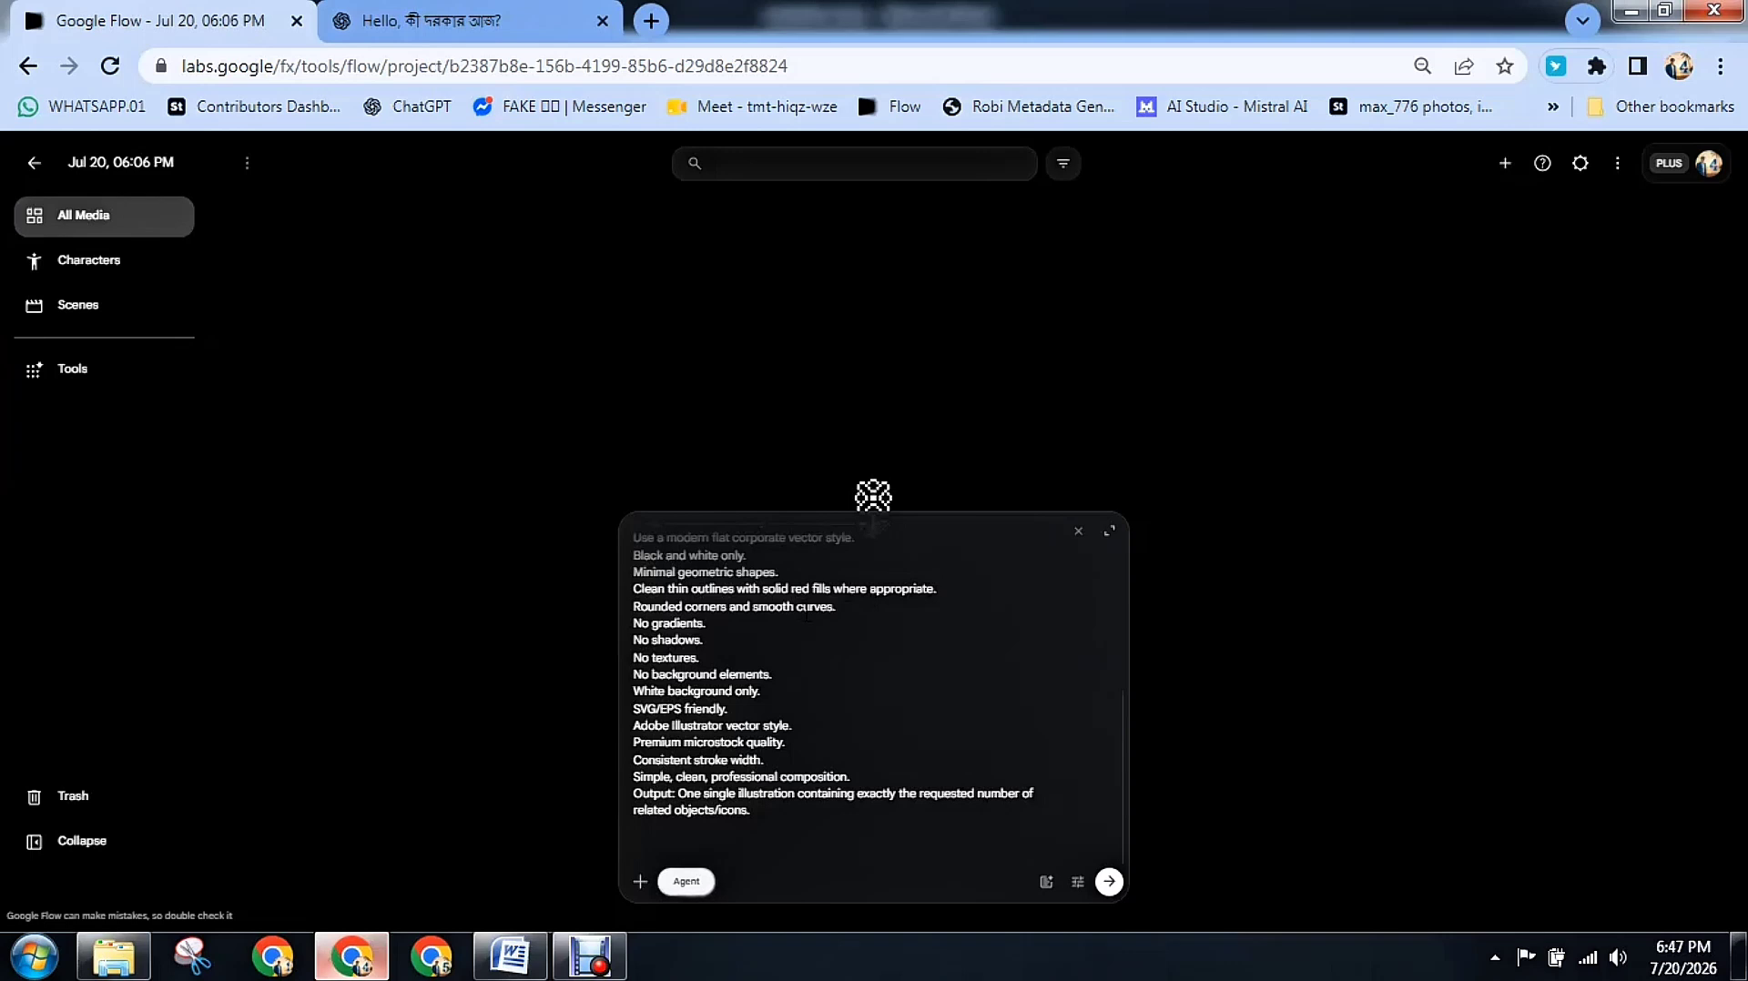
pyautogui.click(1108, 882)
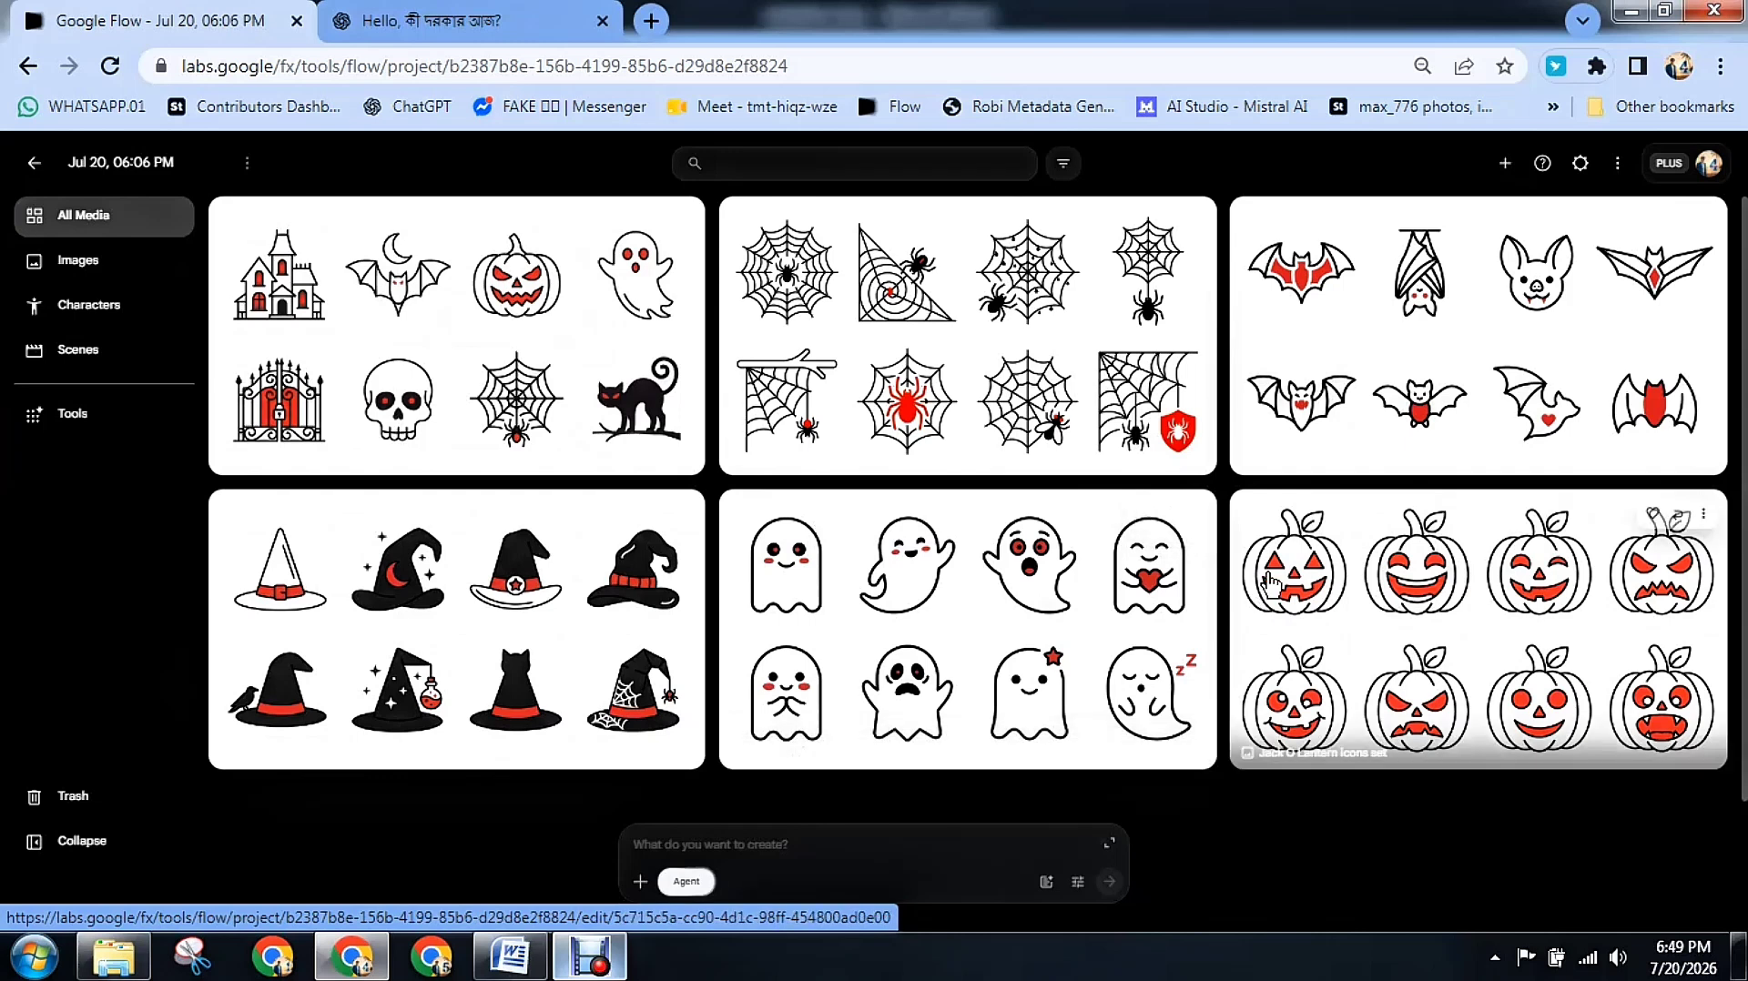
# Return to the Word prompt and change the fill colour in the "Clean thin outlines" rule to blue
pyautogui.click(515, 957)
pyautogui.scroll(-10, 870, 537)
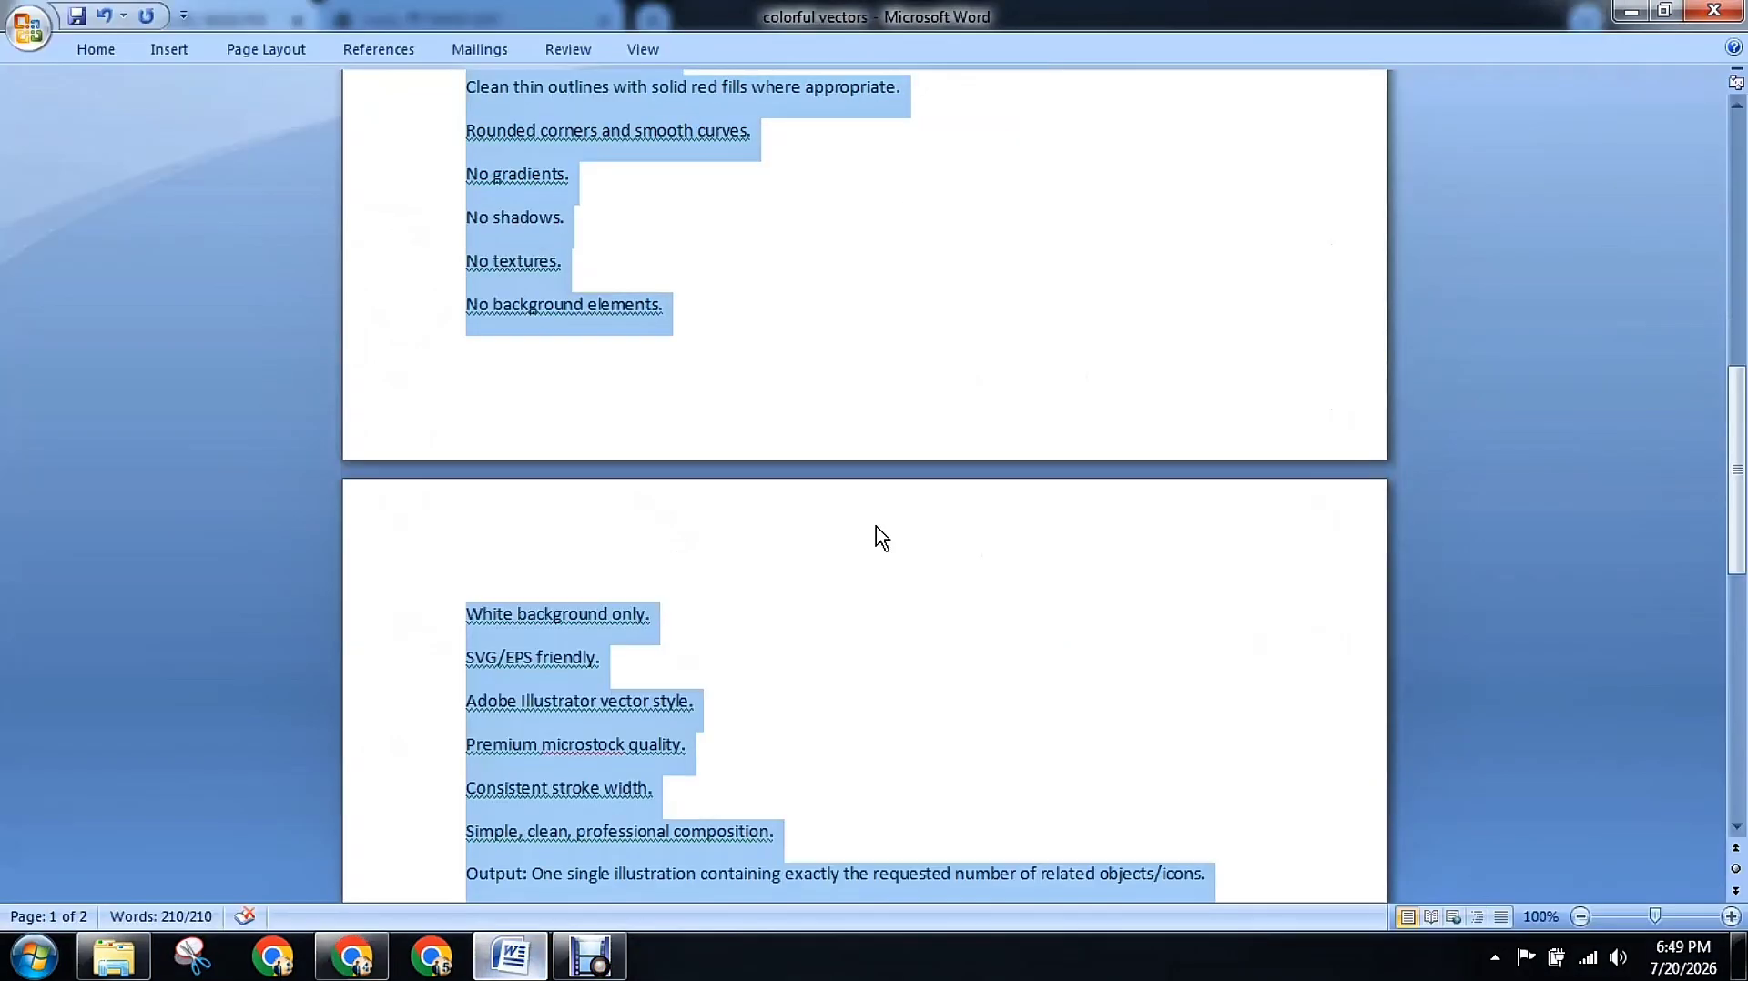
pyautogui.click(865, 515)
pyautogui.scroll(14, 862, 506)
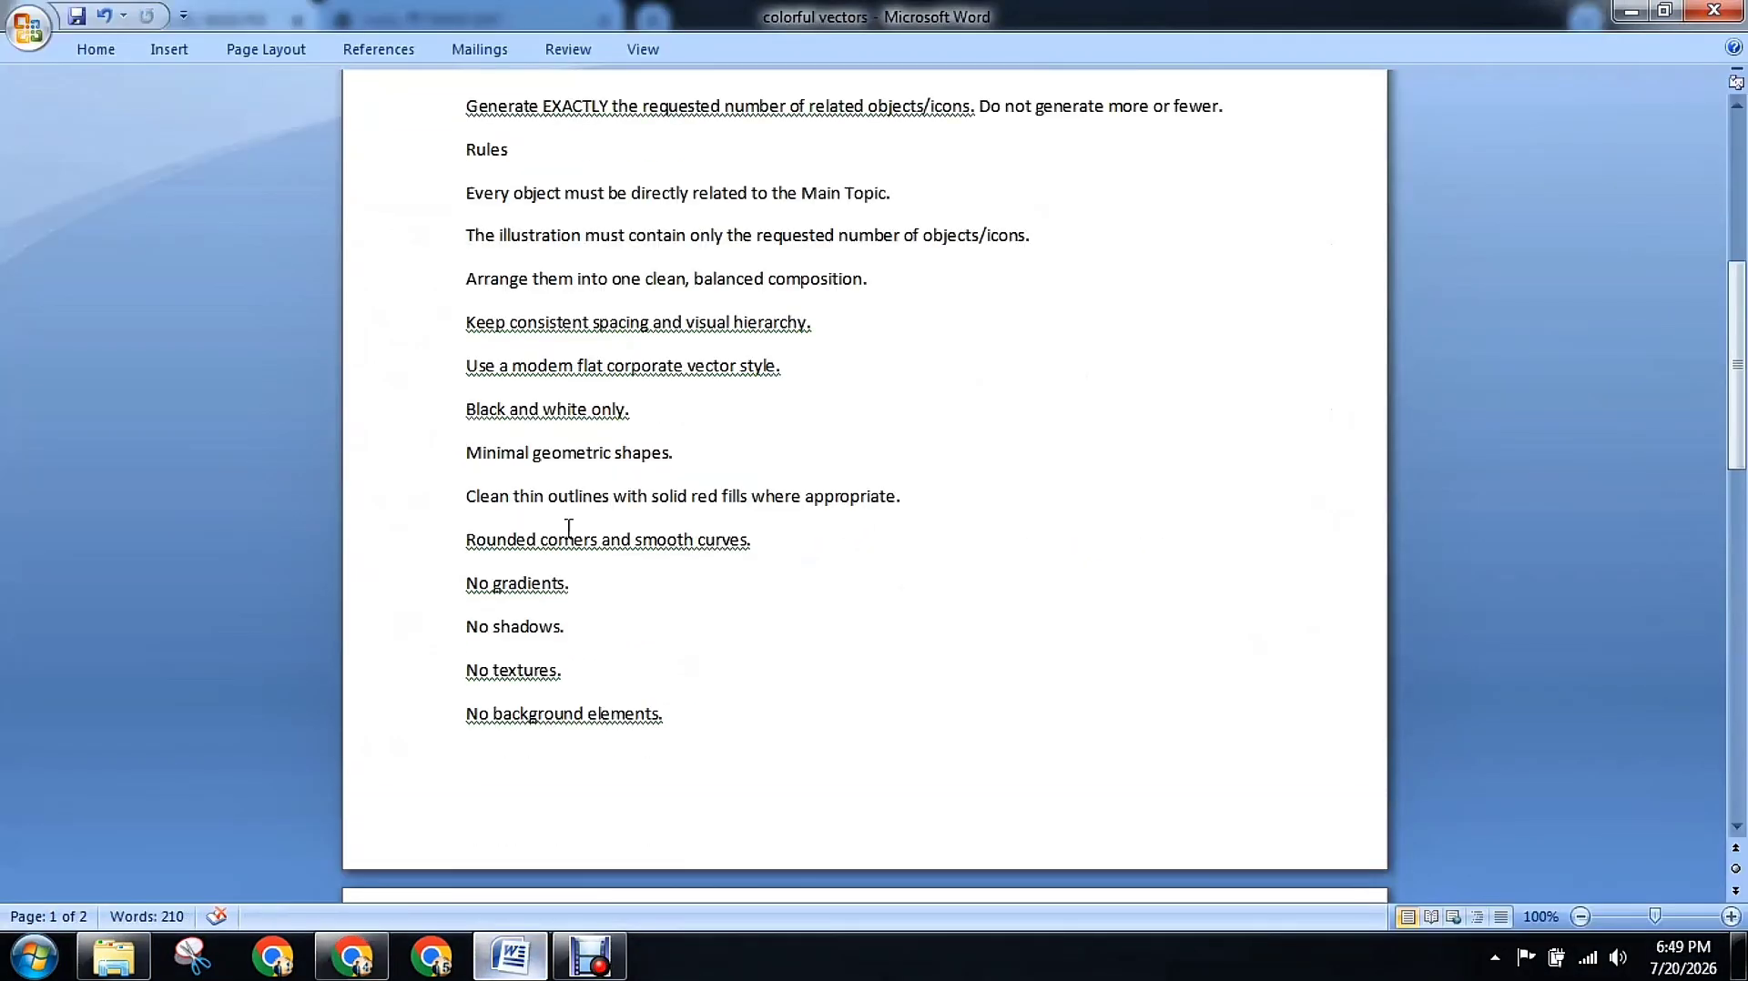
pyautogui.doubleClick(709, 500)
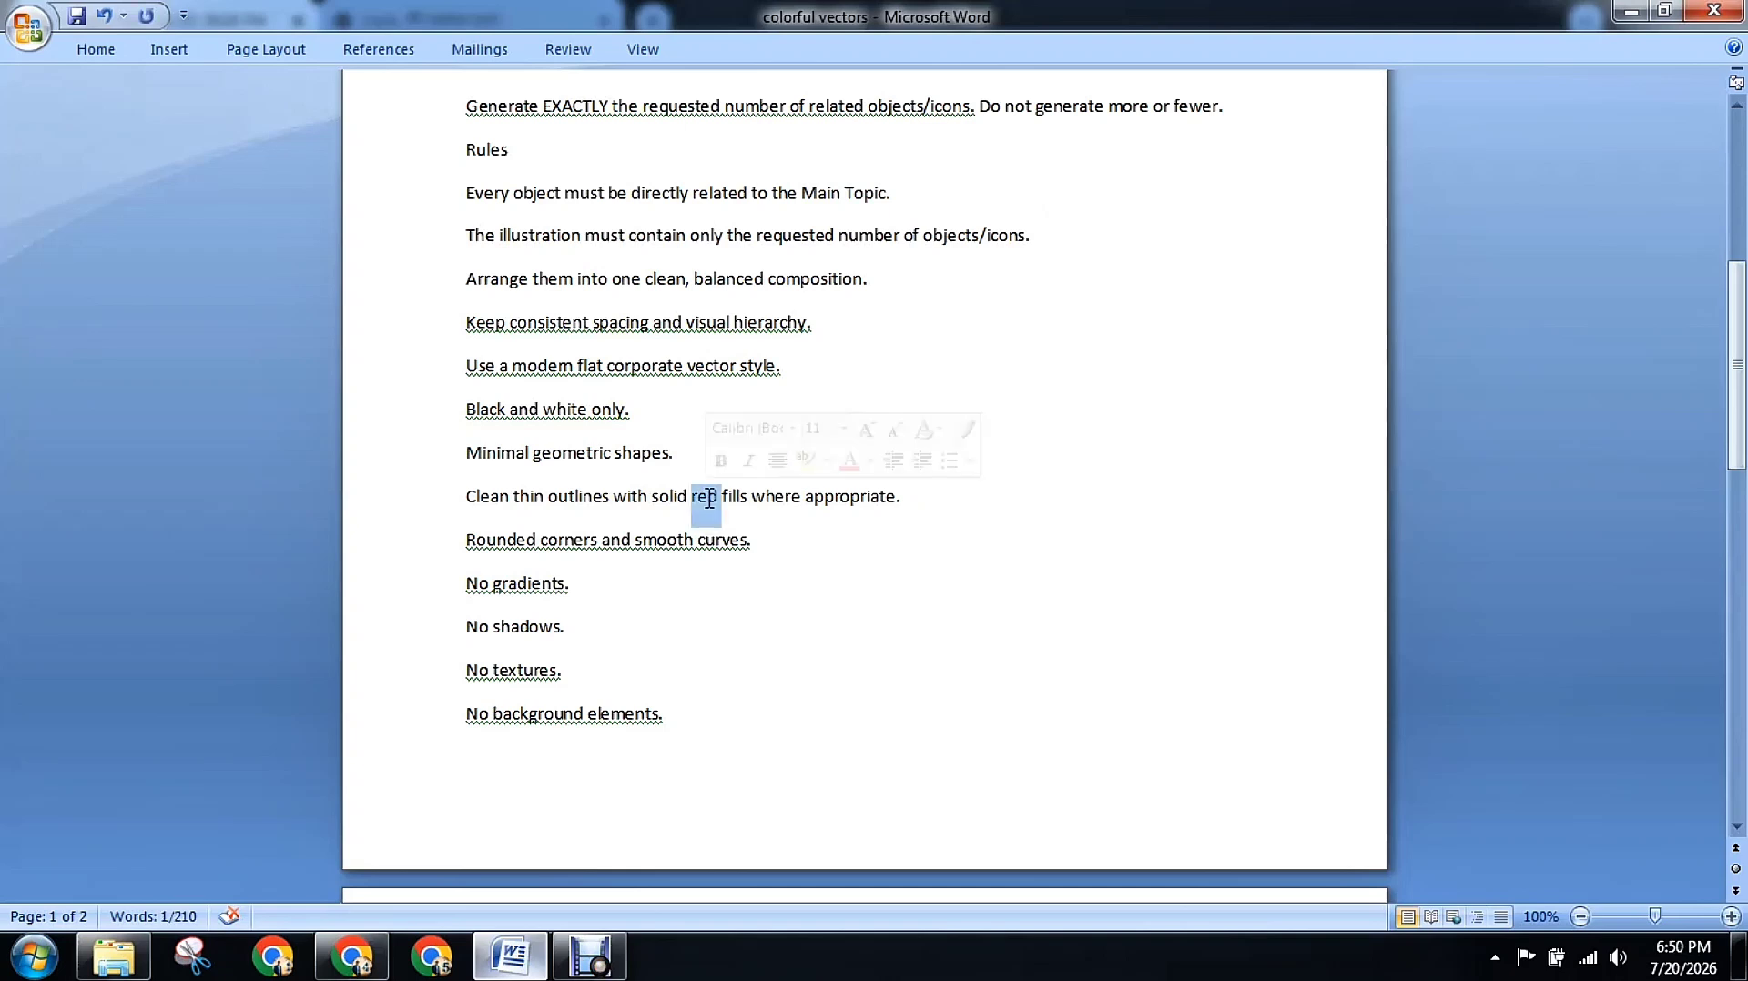
pyautogui.write('blue')
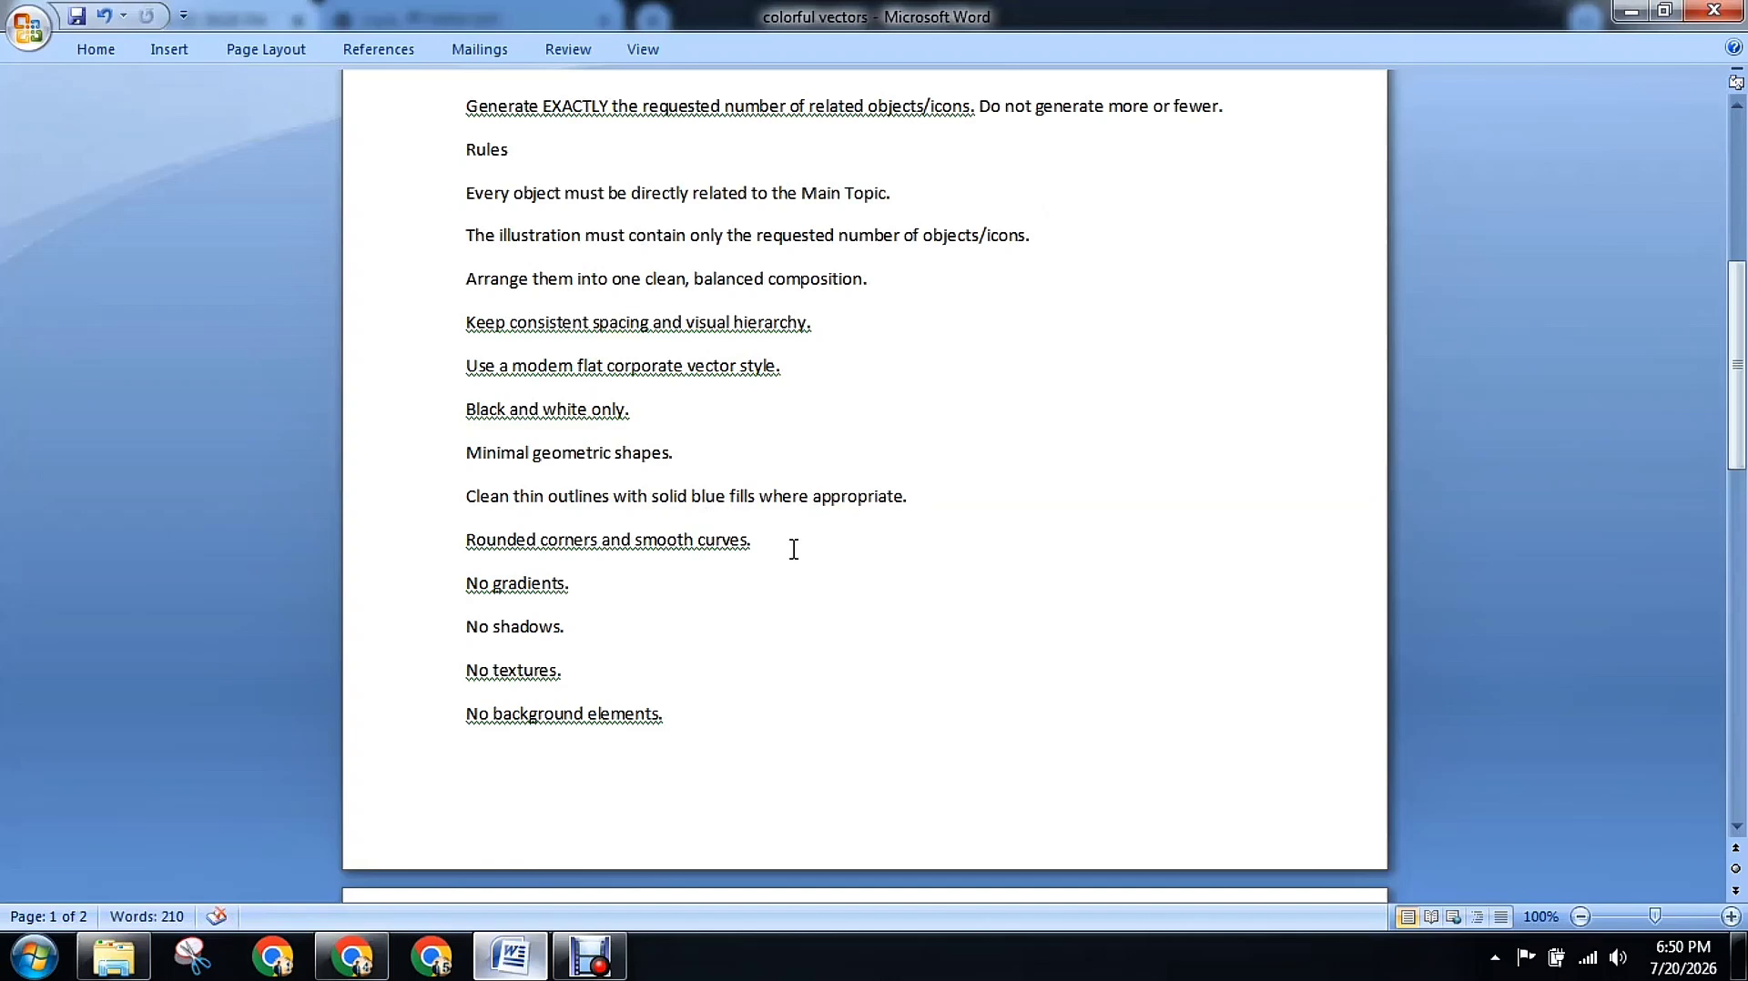
# Set the Number of Icons/Objects in the master prompt to 6
pyautogui.scroll(10, 791, 544)
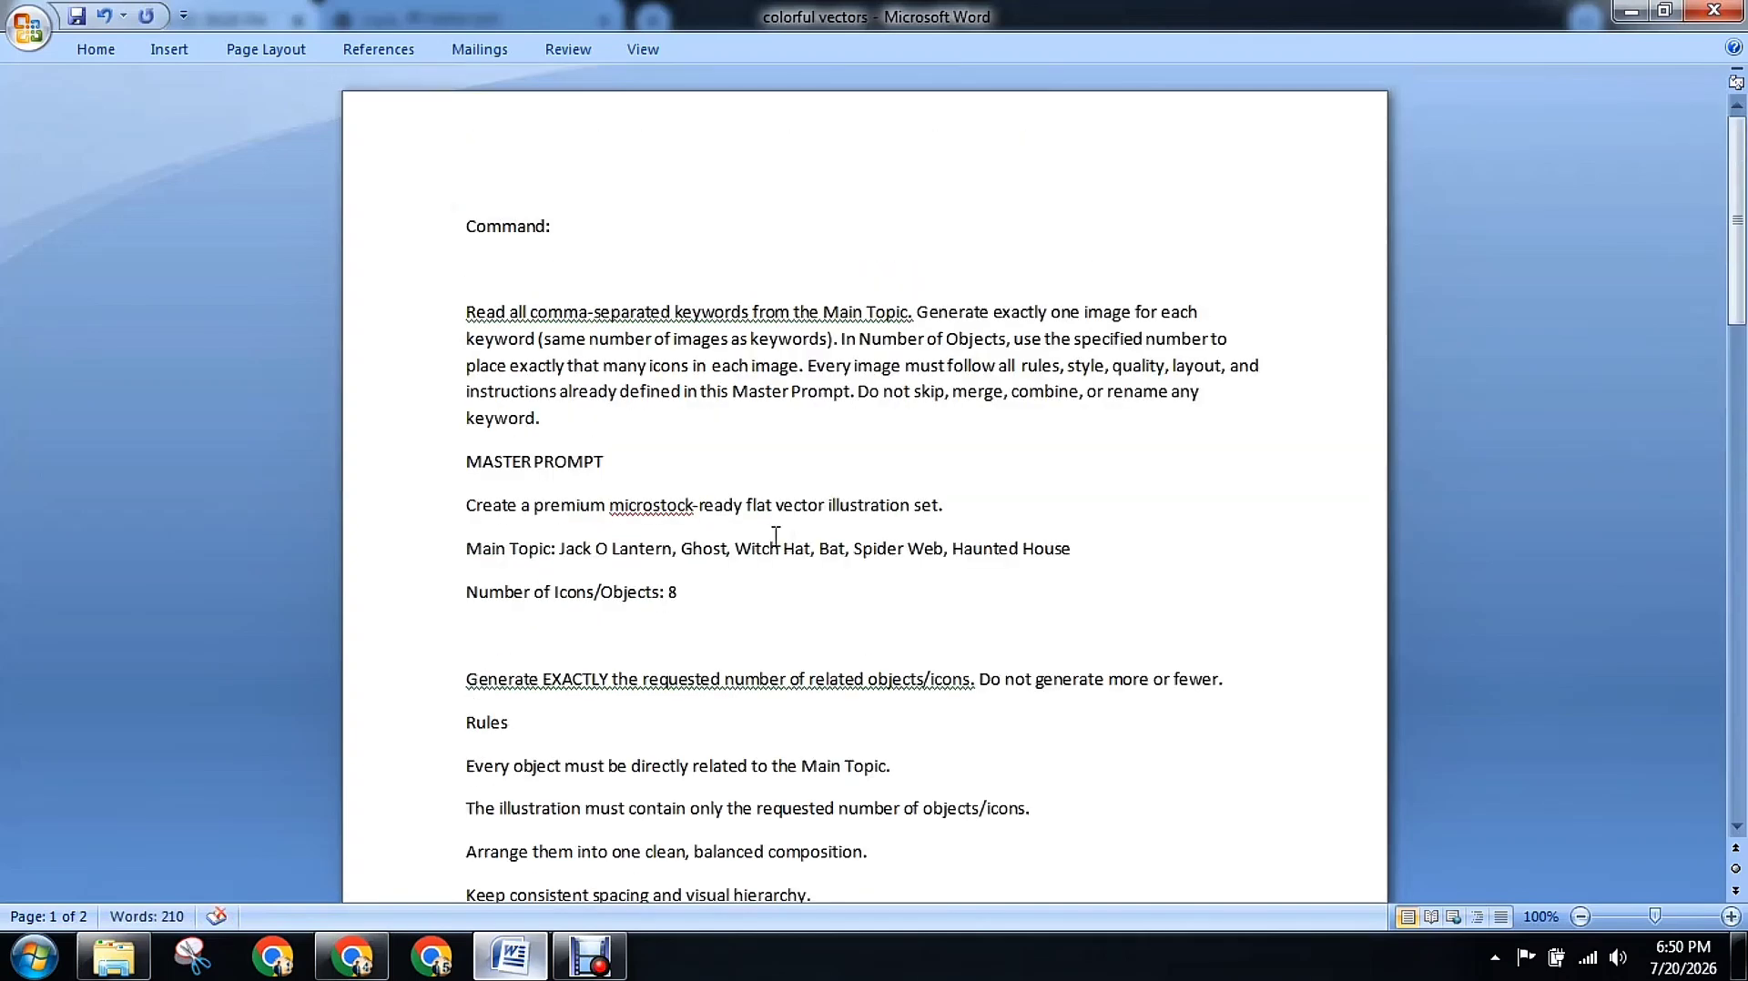
pyautogui.doubleClick(675, 596)
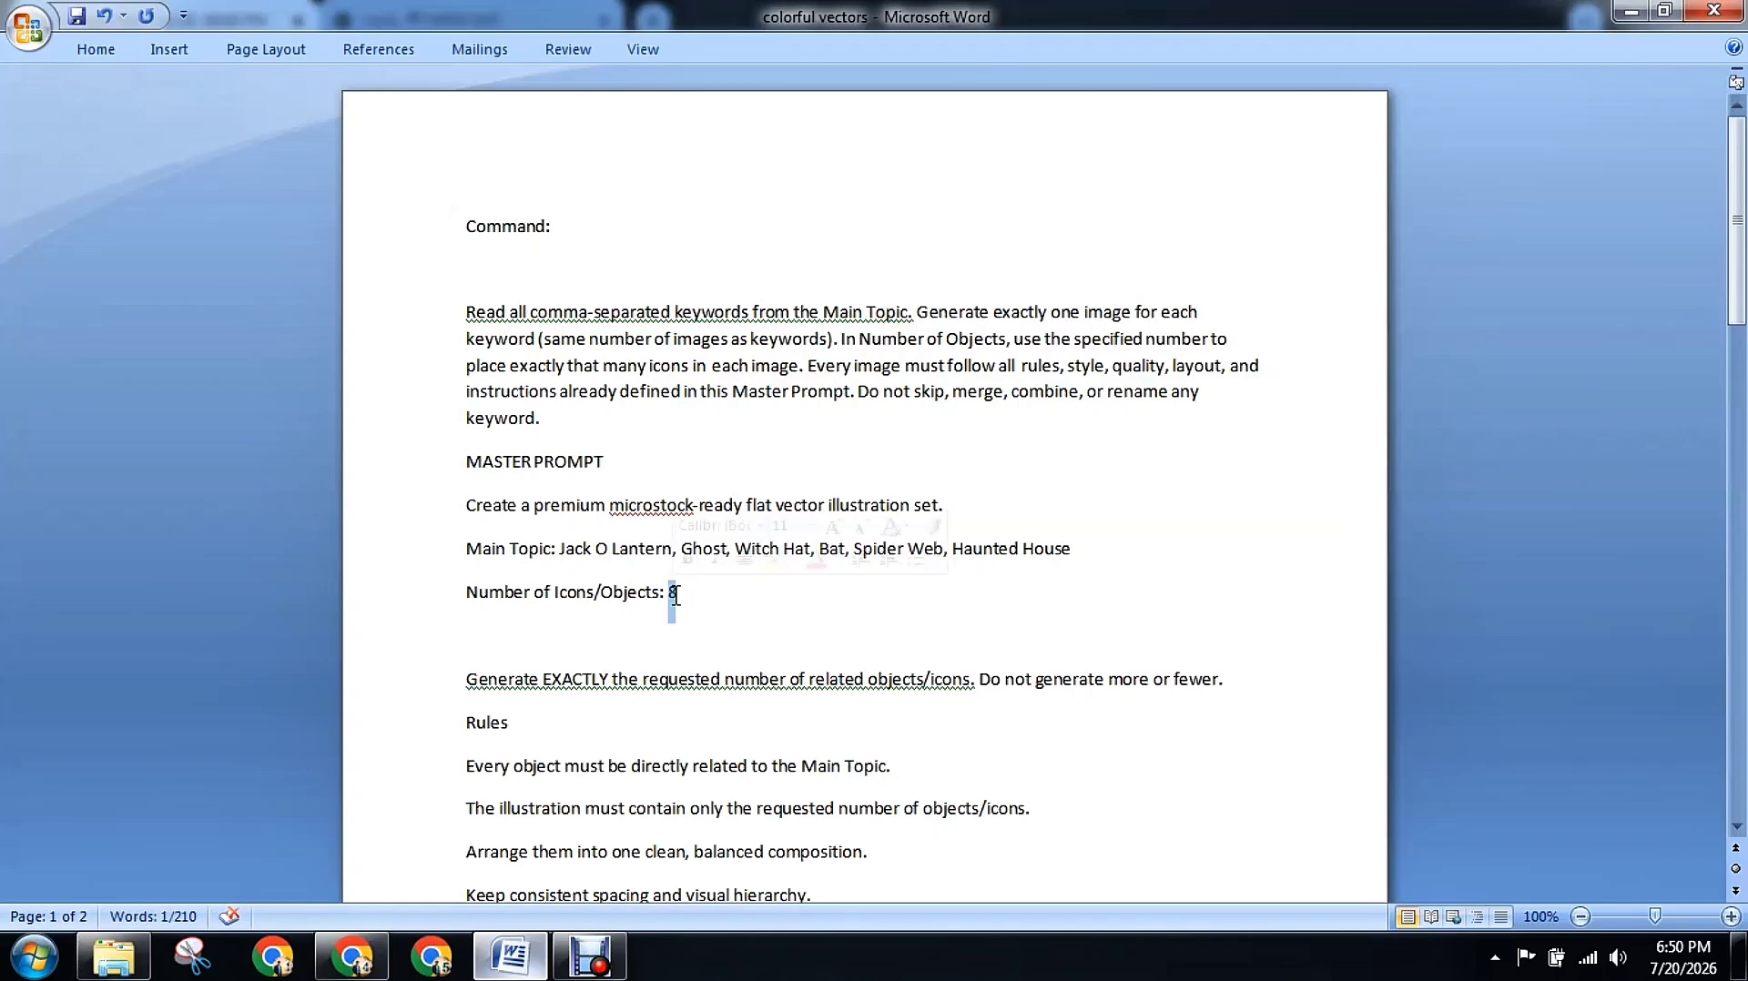
pyautogui.write('6')
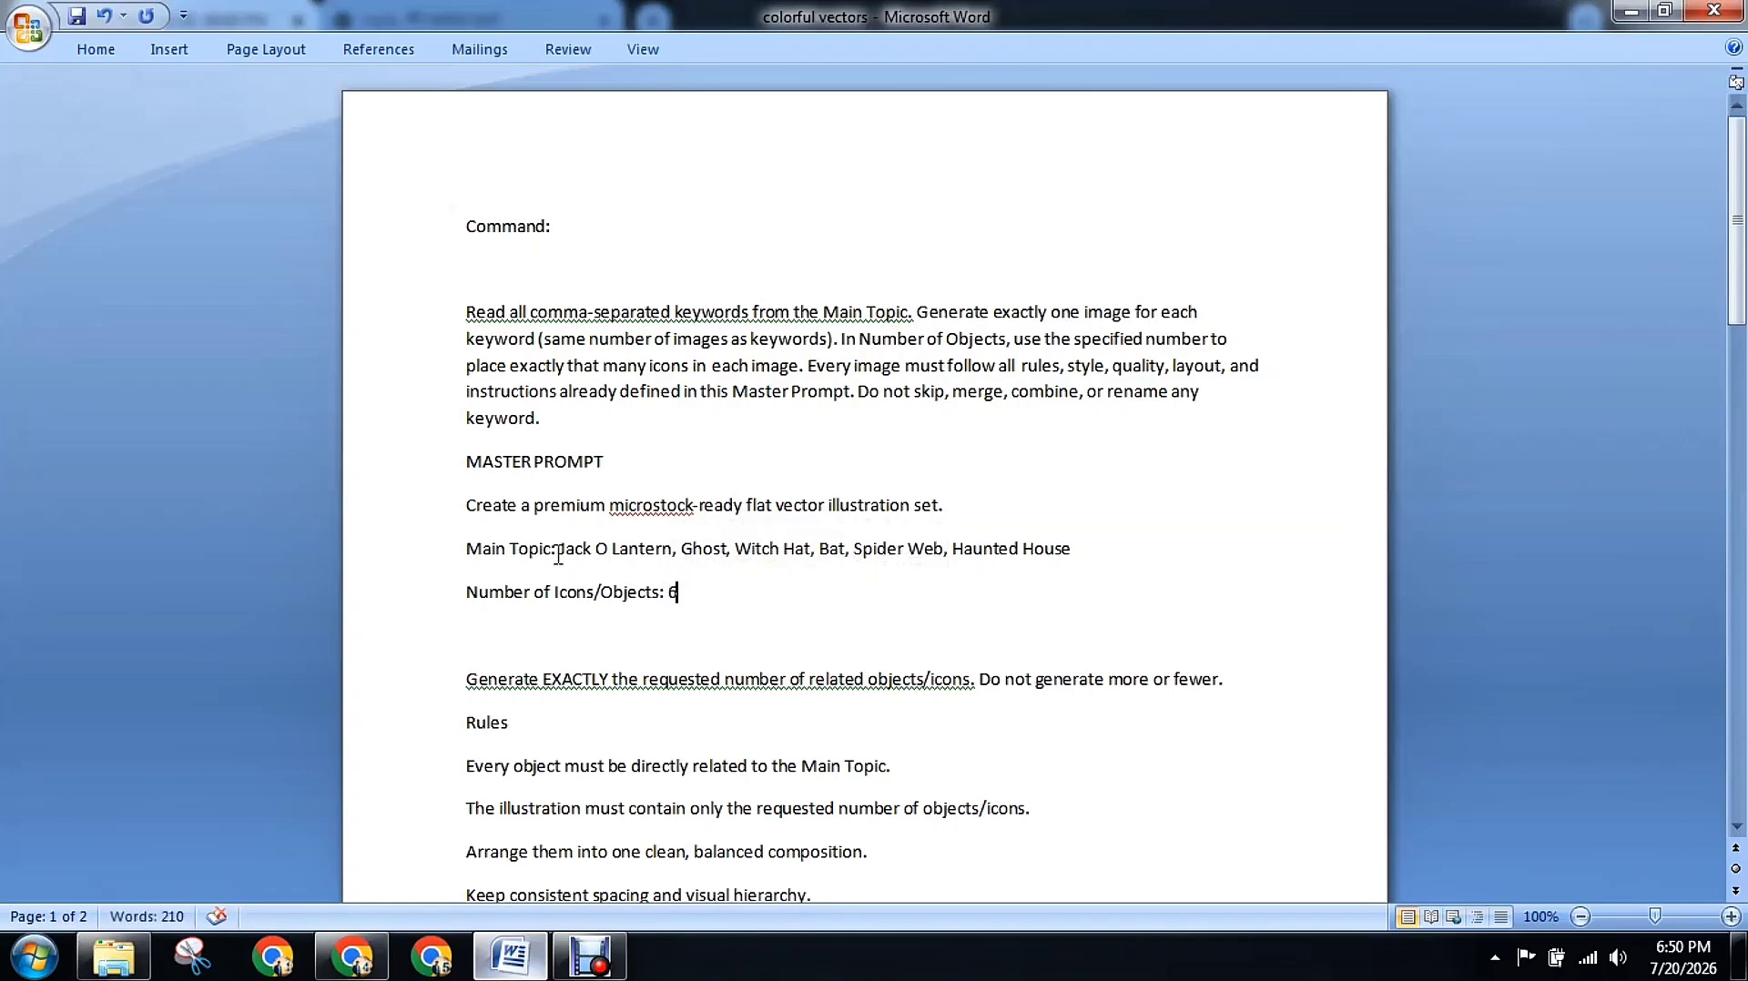
# Replace the Main Topic keywords in Word with the Group 2 list from ChatGPT: Skeleton, Skull, Black Cat, Broomstick, Cauldron, Potion Bottle
pyautogui.moveTo(559, 551); pyautogui.dragTo(1070, 557)
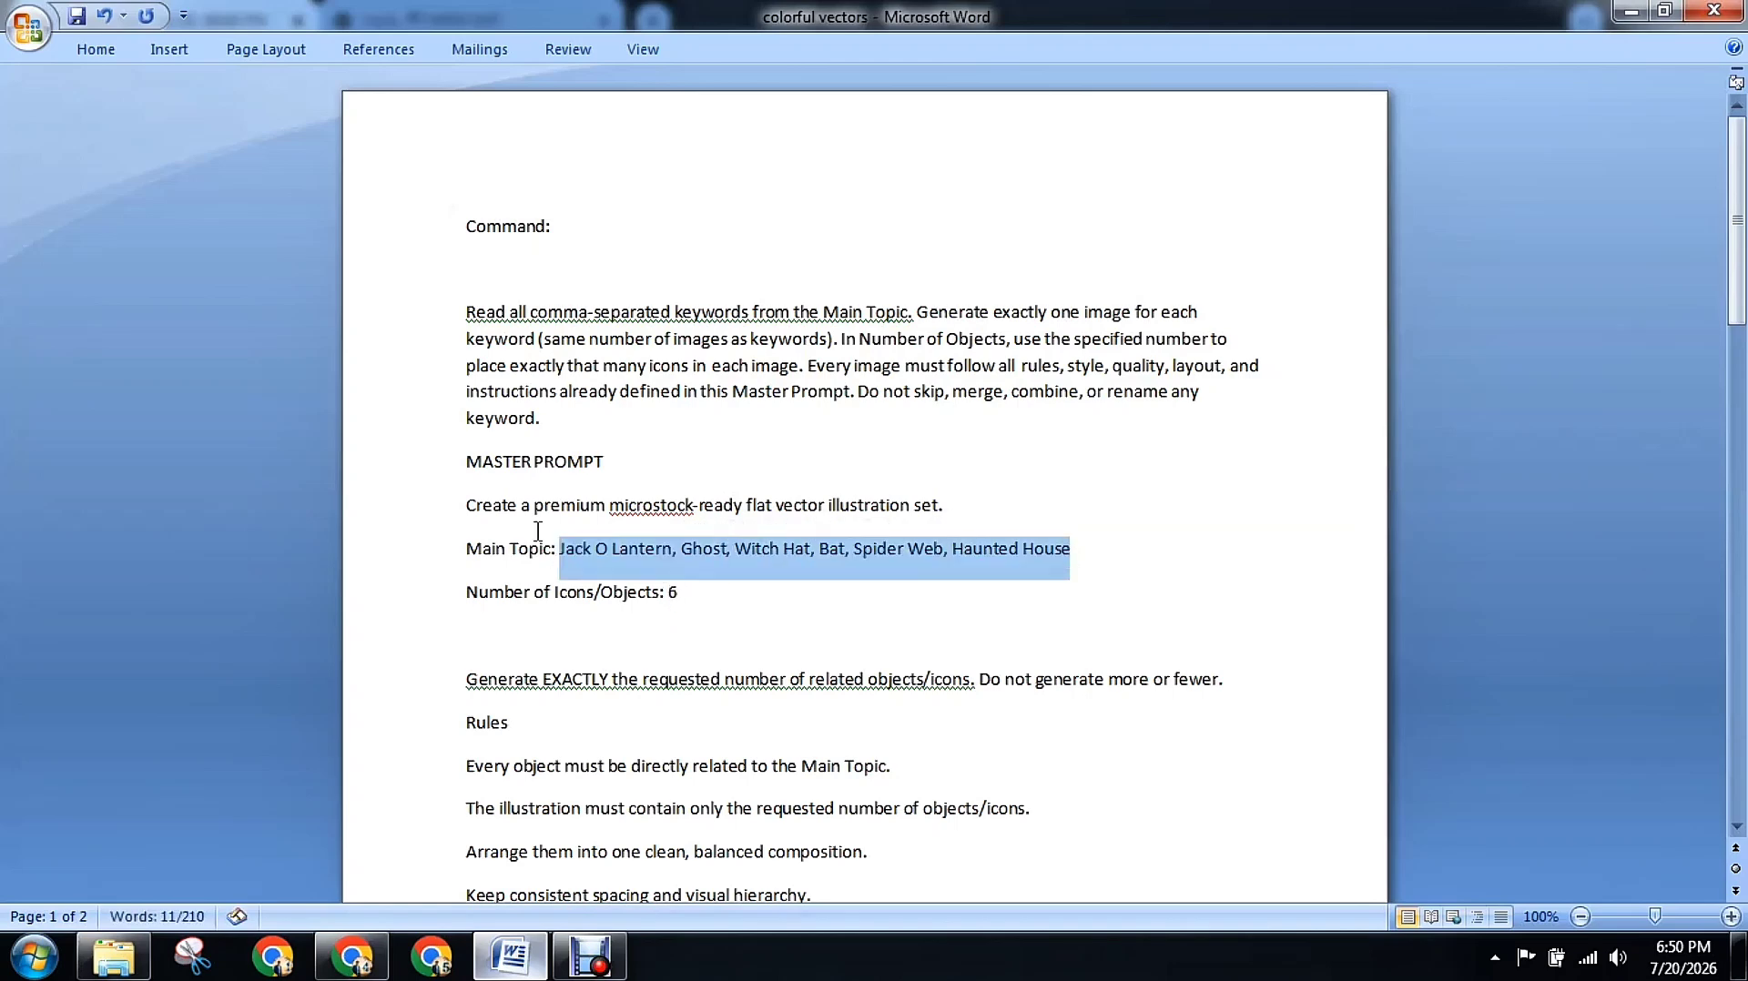
pyautogui.click(353, 956)
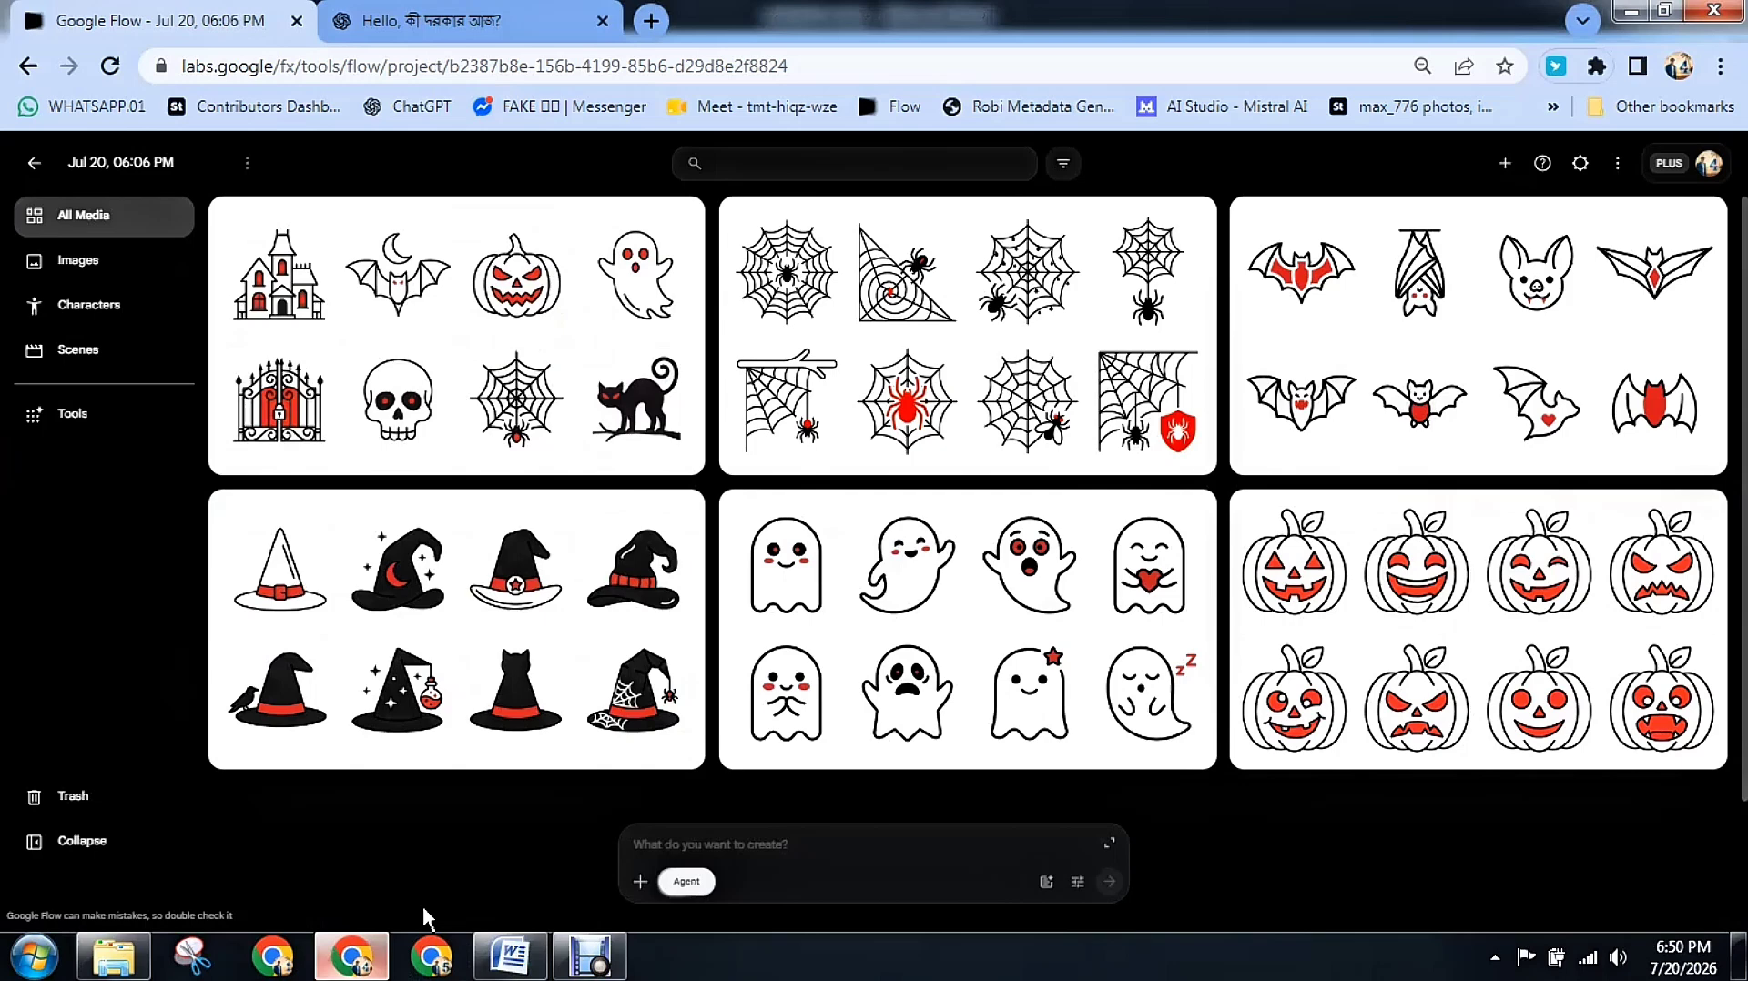
pyautogui.click(466, 20)
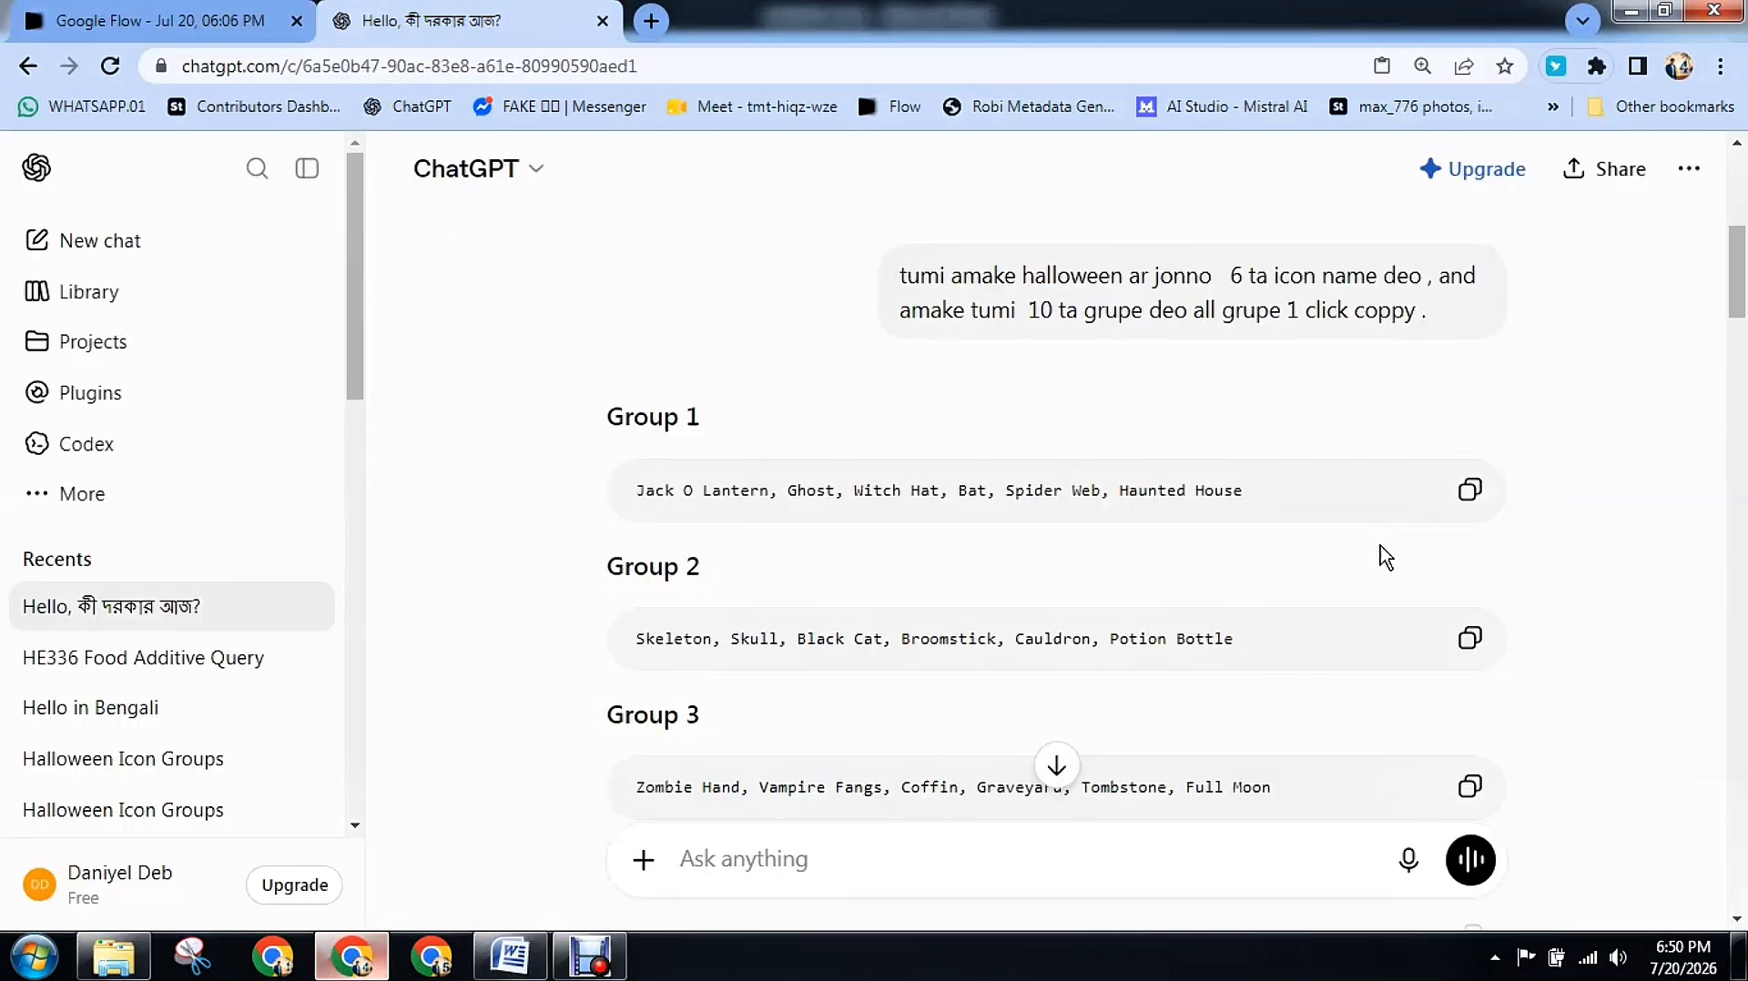
pyautogui.click(1470, 640)
pyautogui.click(511, 955)
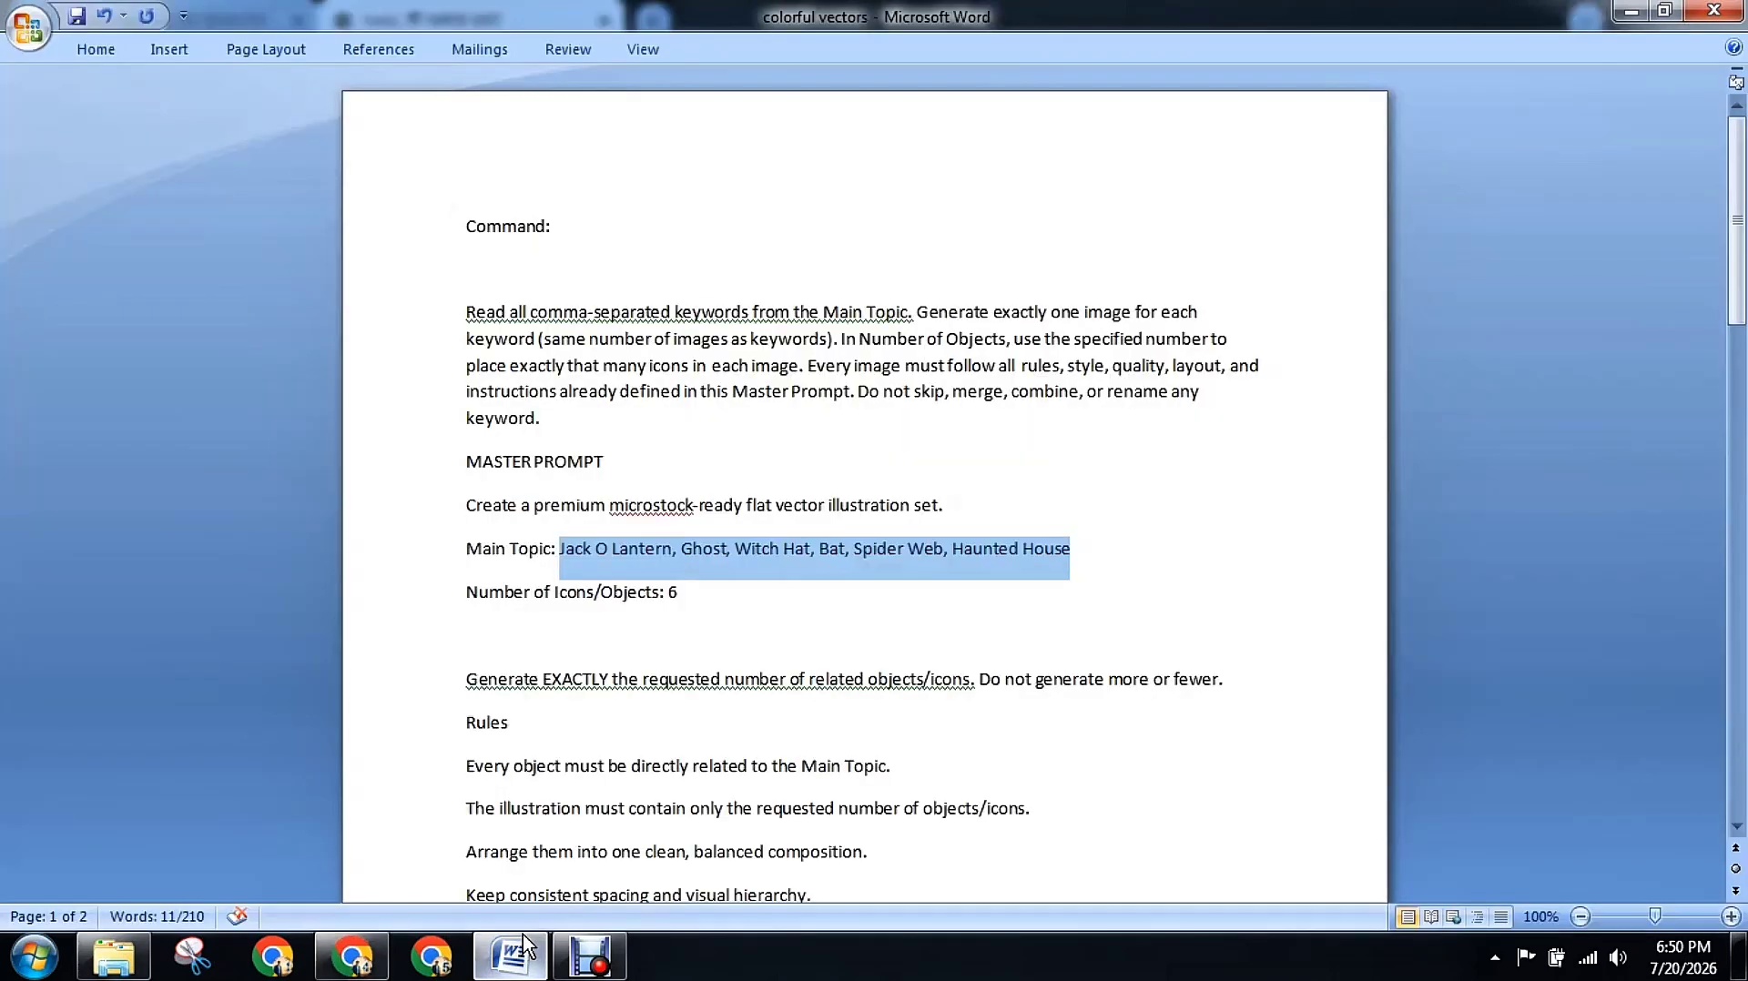
pyautogui.rightClick(737, 563)
pyautogui.click(813, 637)
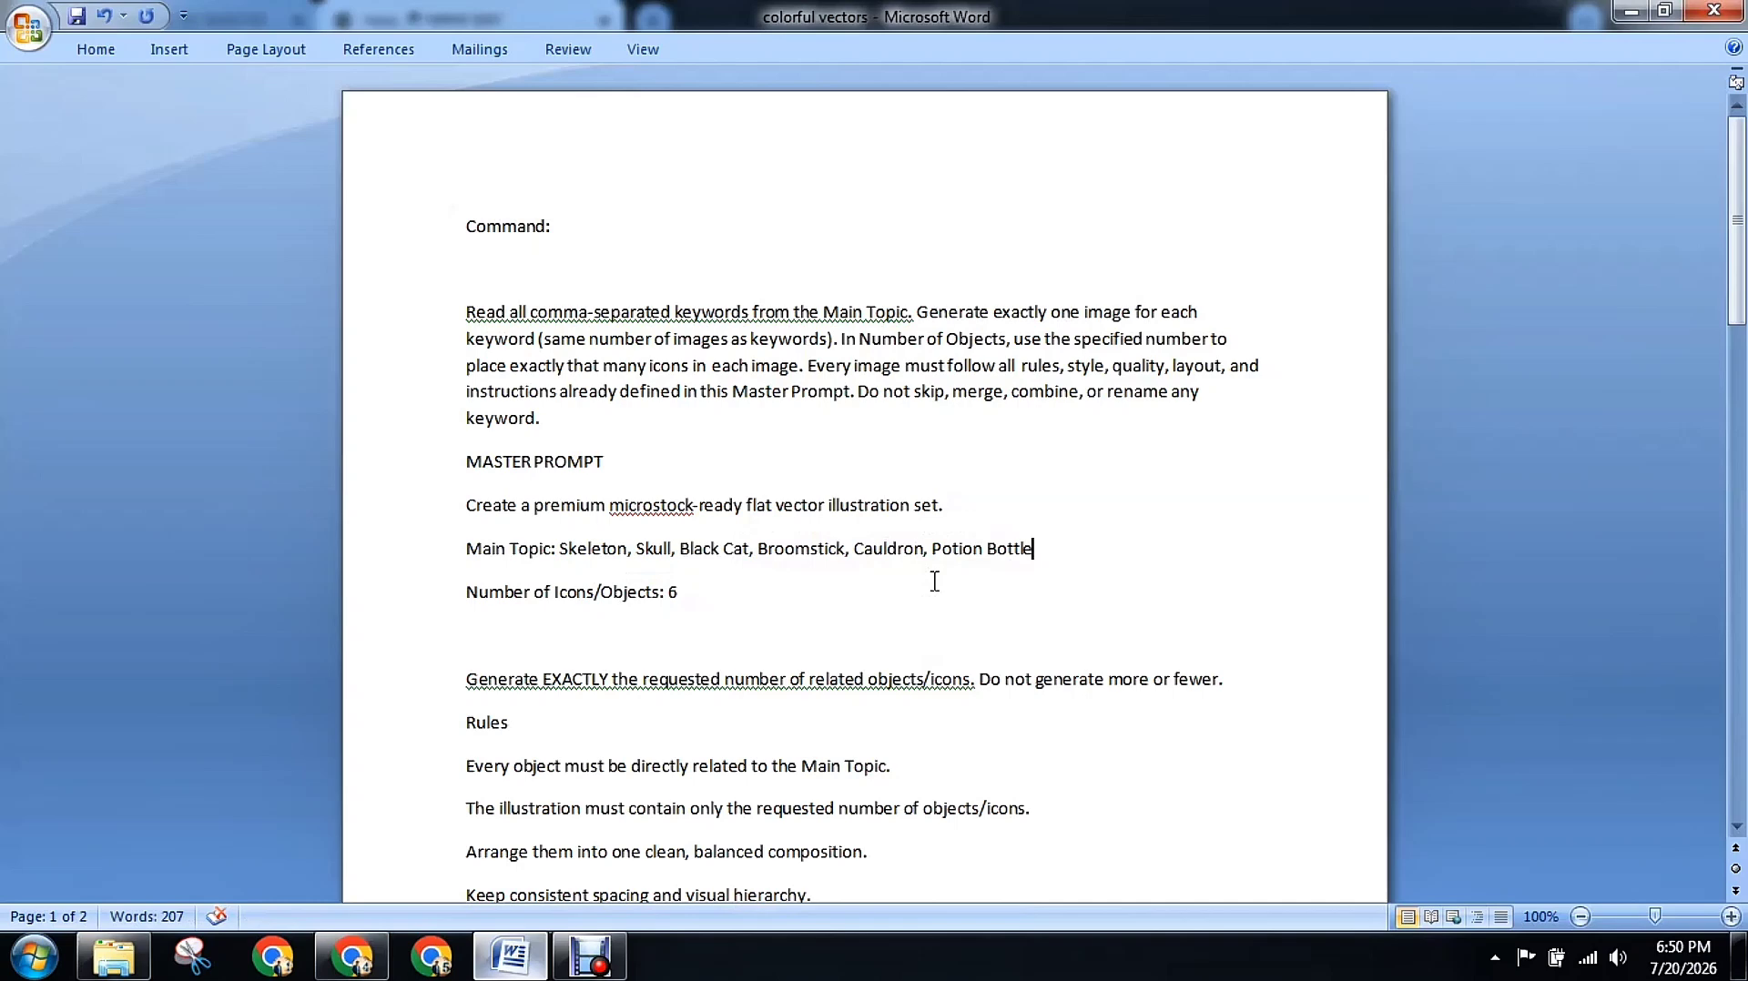
# Copy the whole updated prompt from Word and submit it in the Google Flow project to generate the blue icon sets
pyautogui.hotkey('ctrl', 'a')
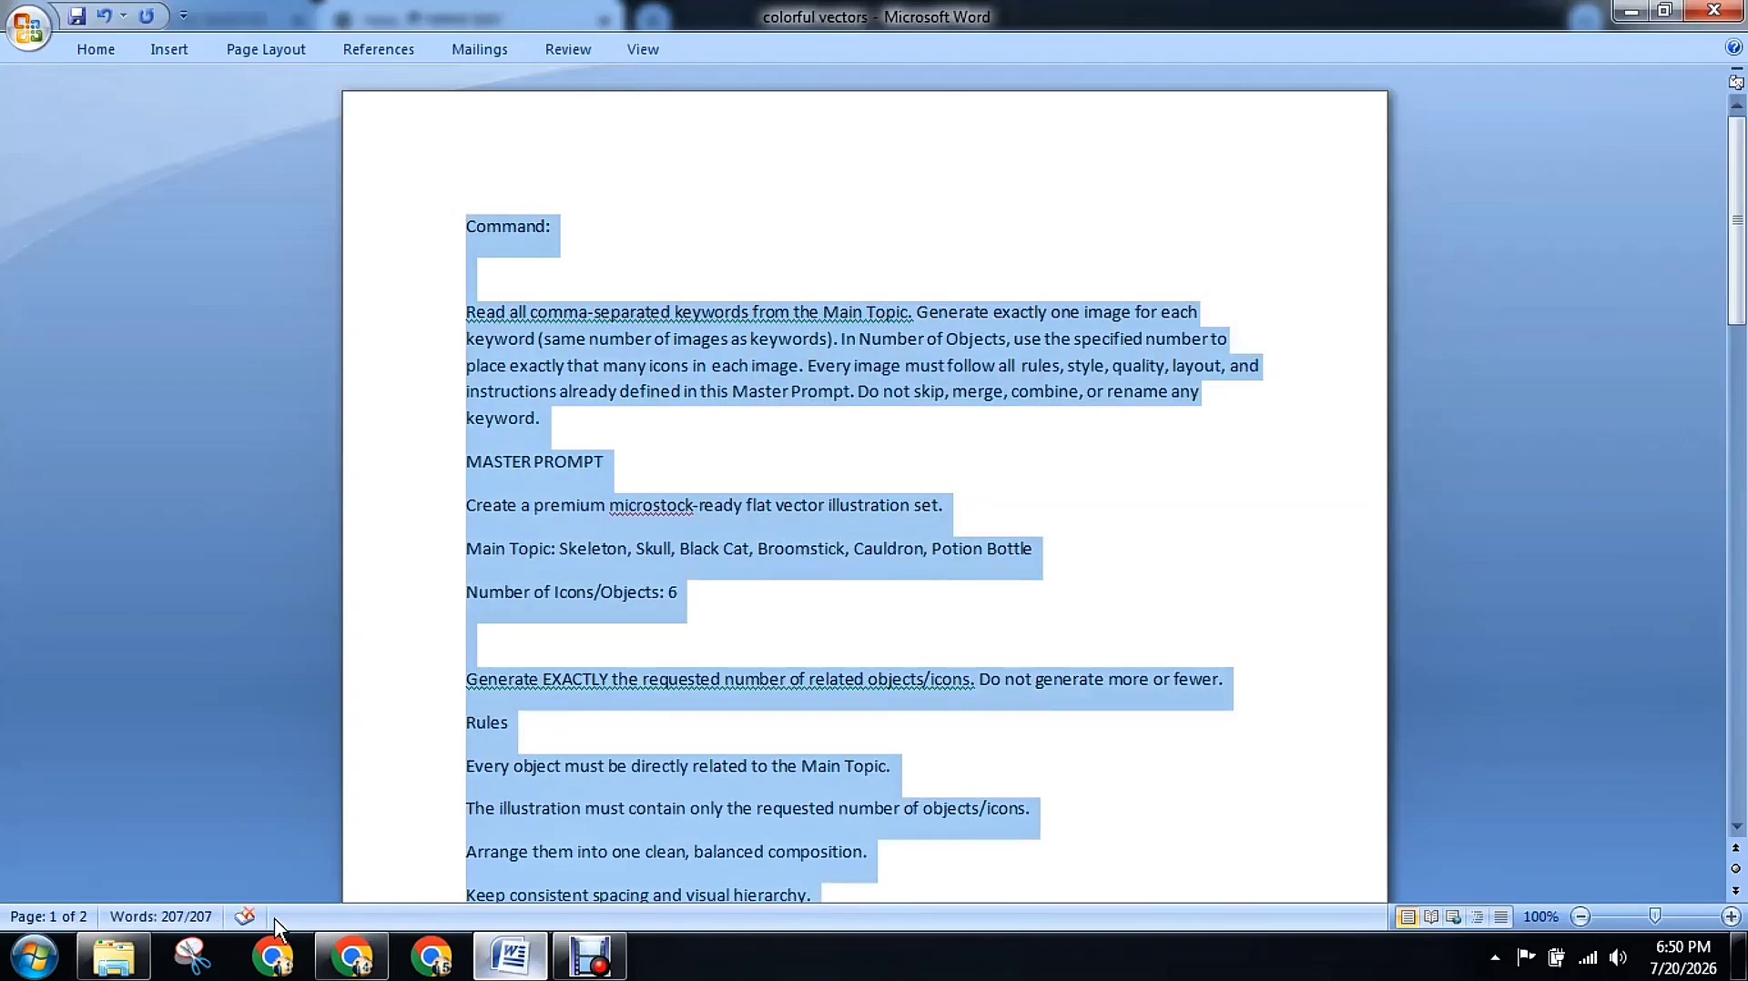
pyautogui.click(355, 970)
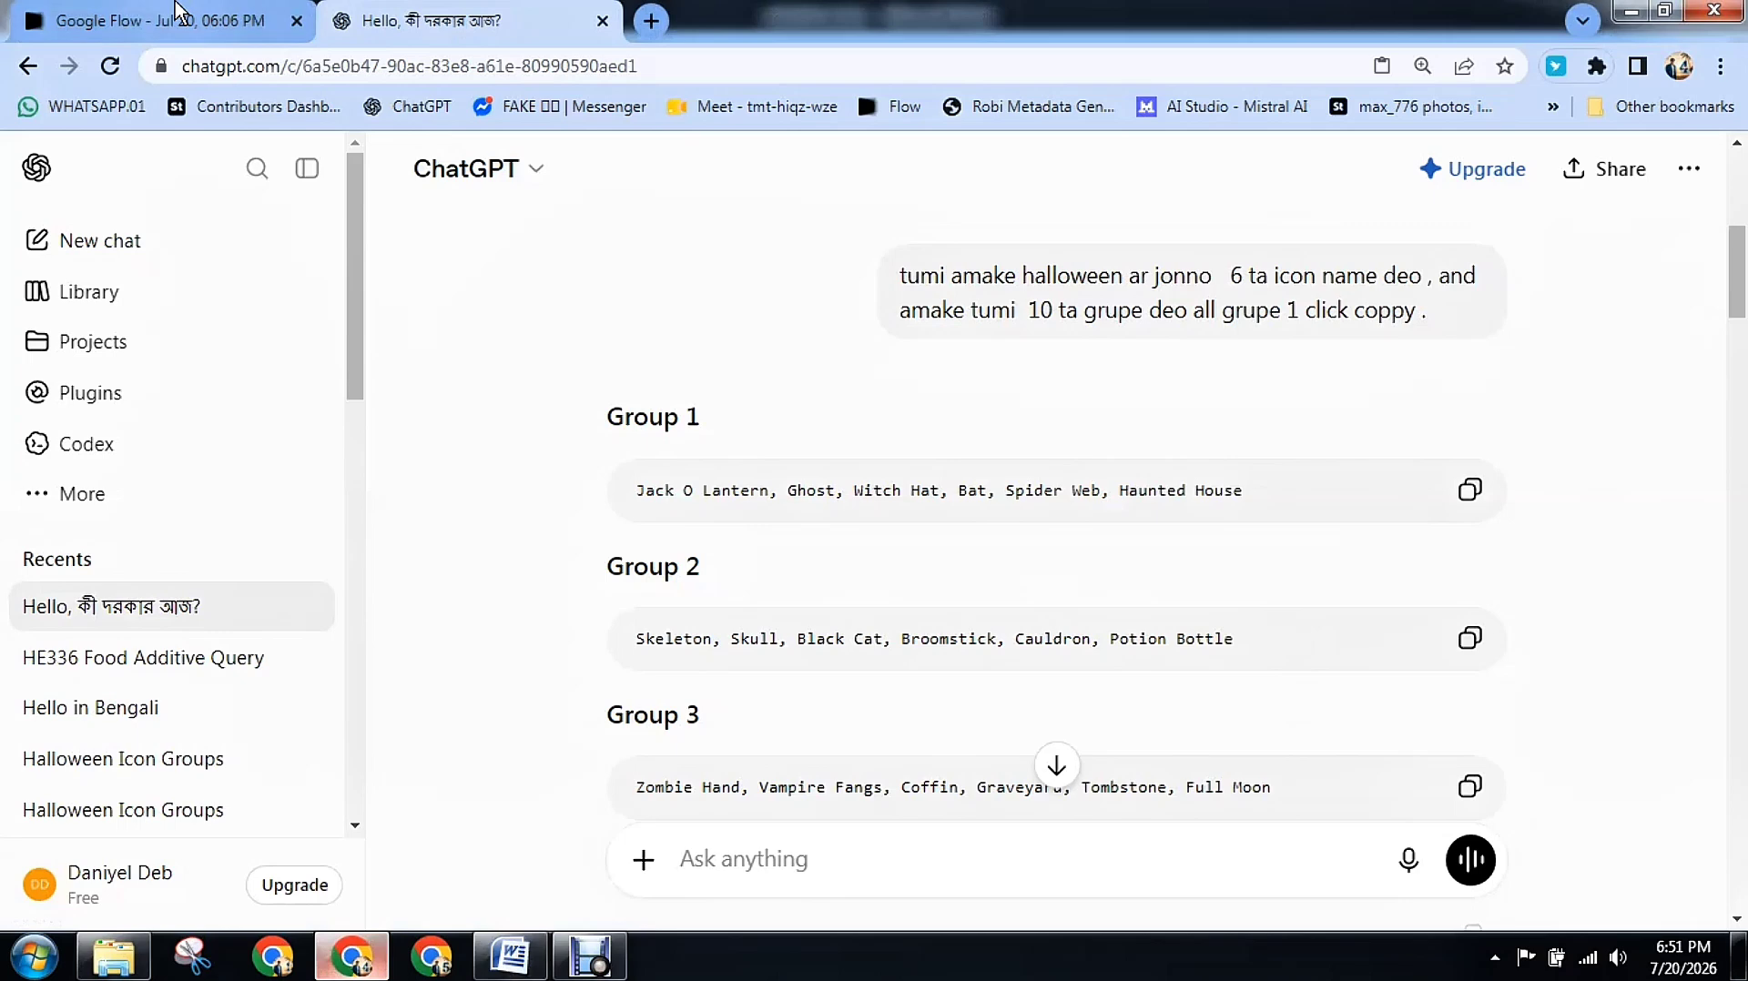
pyautogui.click(178, 9)
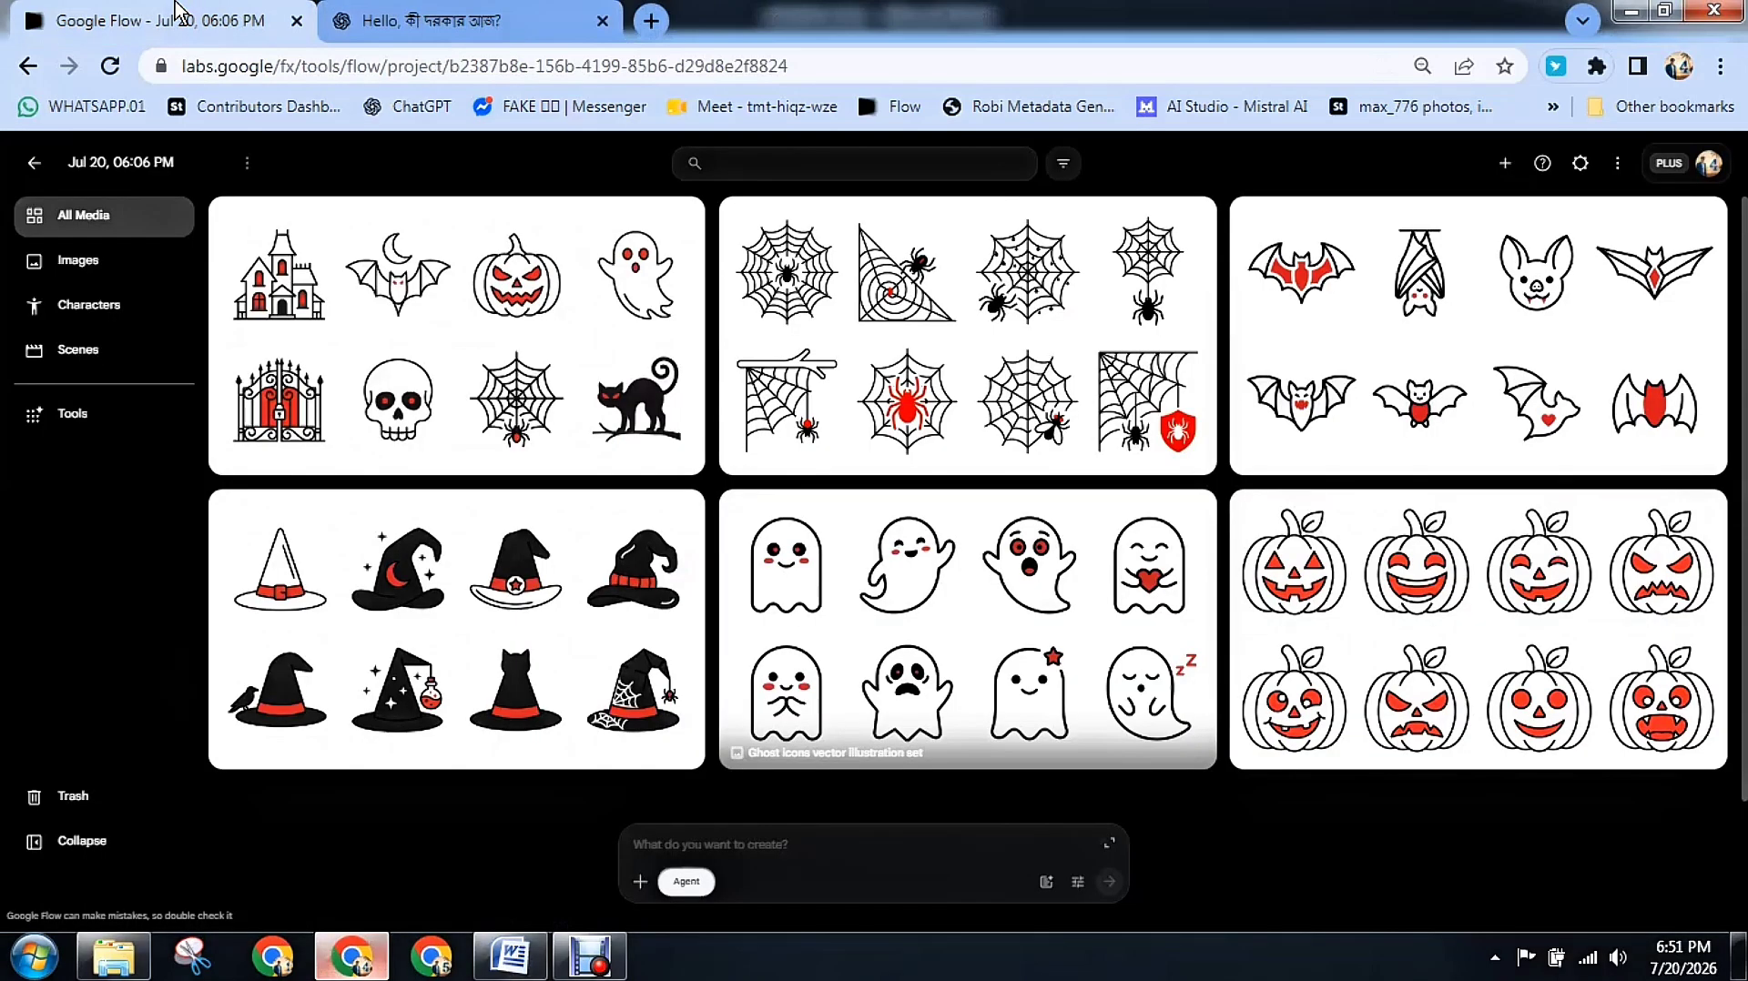
pyautogui.rightClick(747, 843)
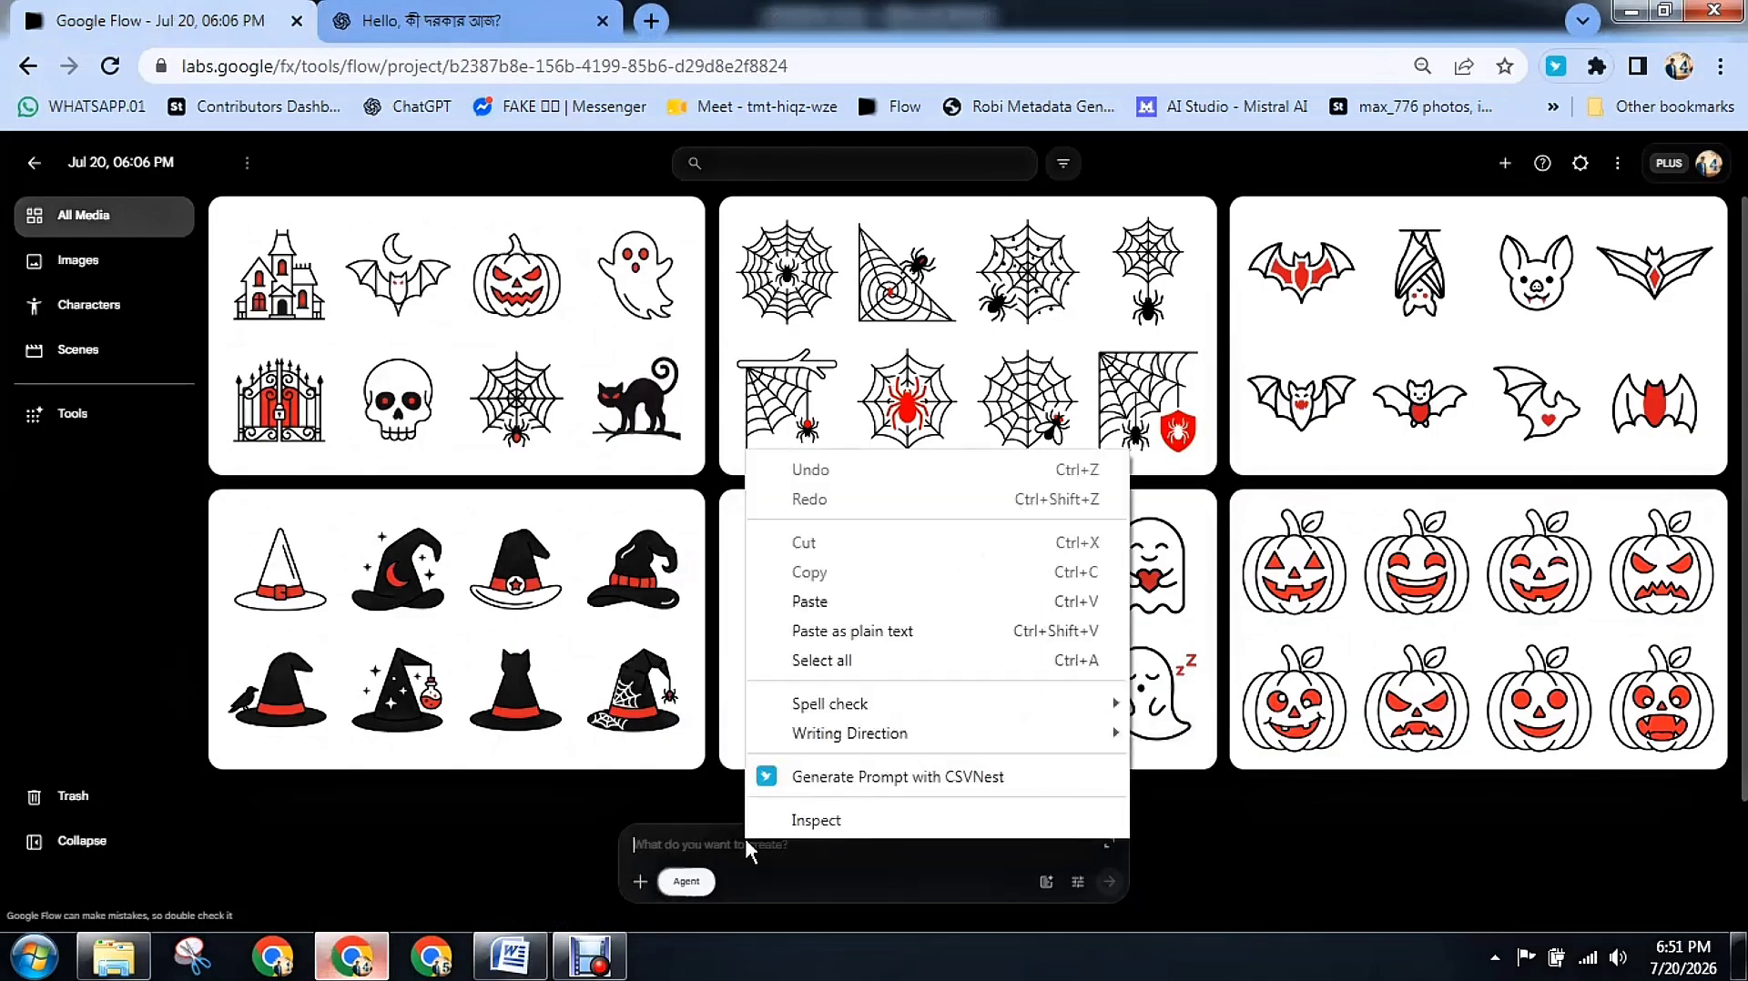
pyautogui.click(810, 602)
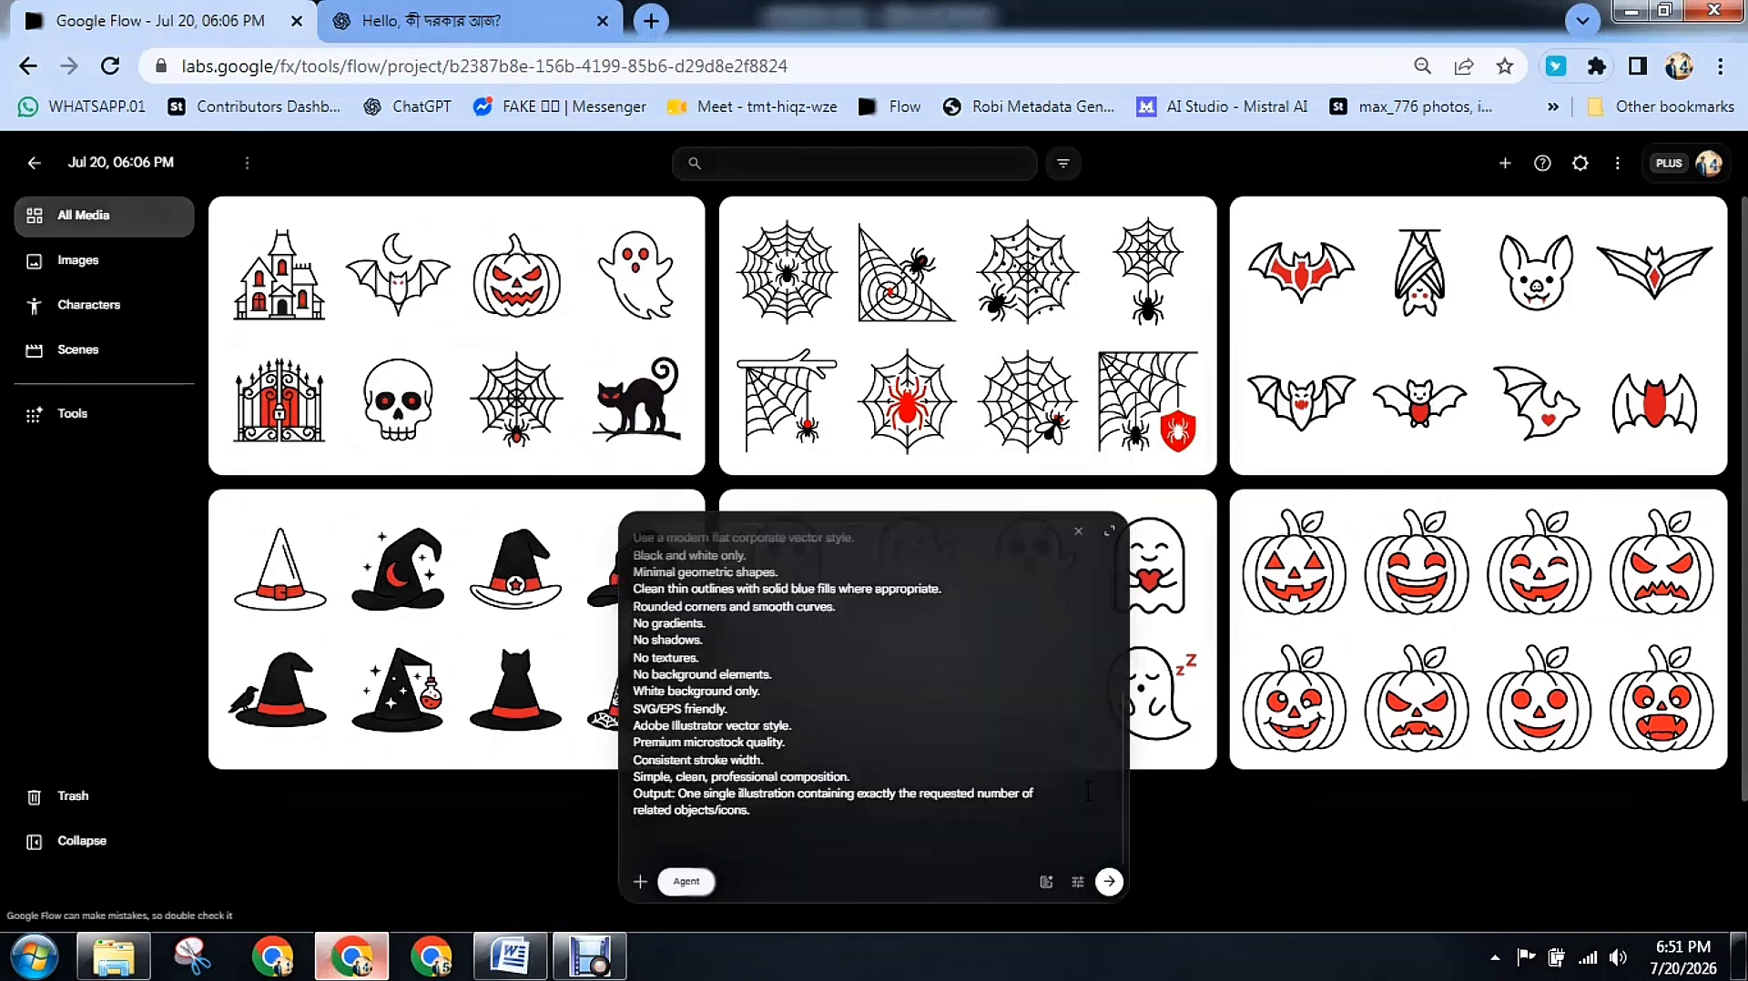
pyautogui.click(1109, 881)
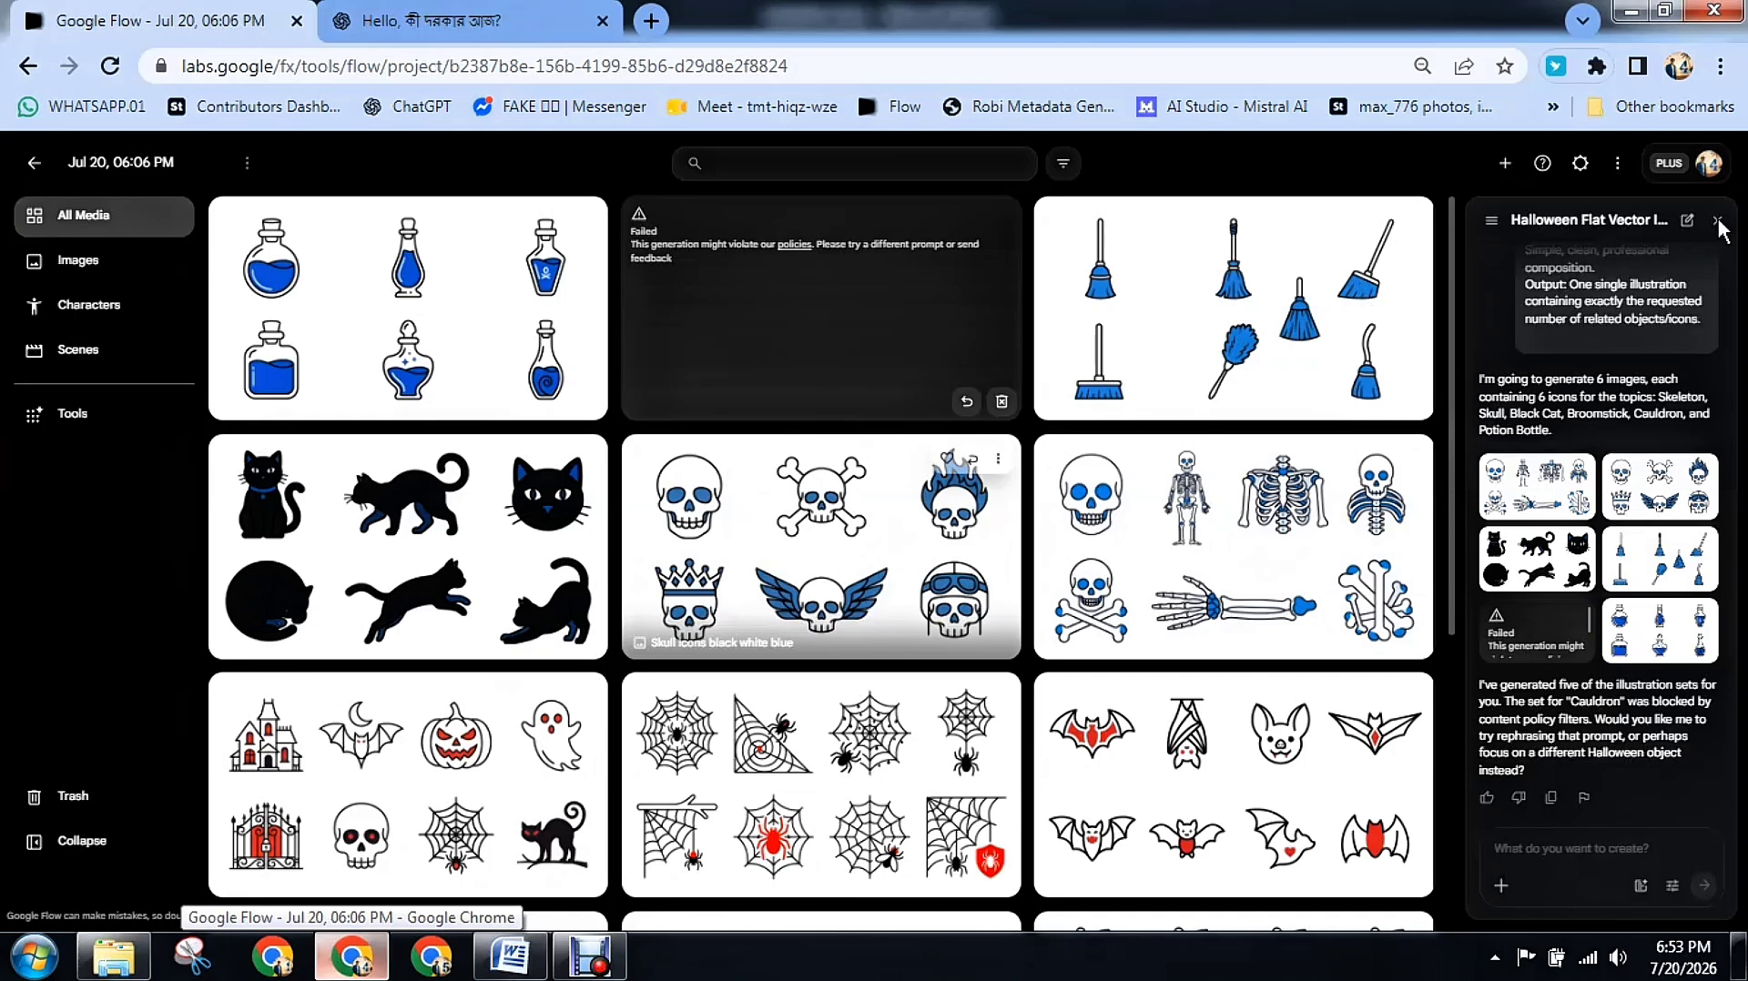
# Delete the failed generation from the Google Flow project and download the whole project
pyautogui.click(1002, 402)
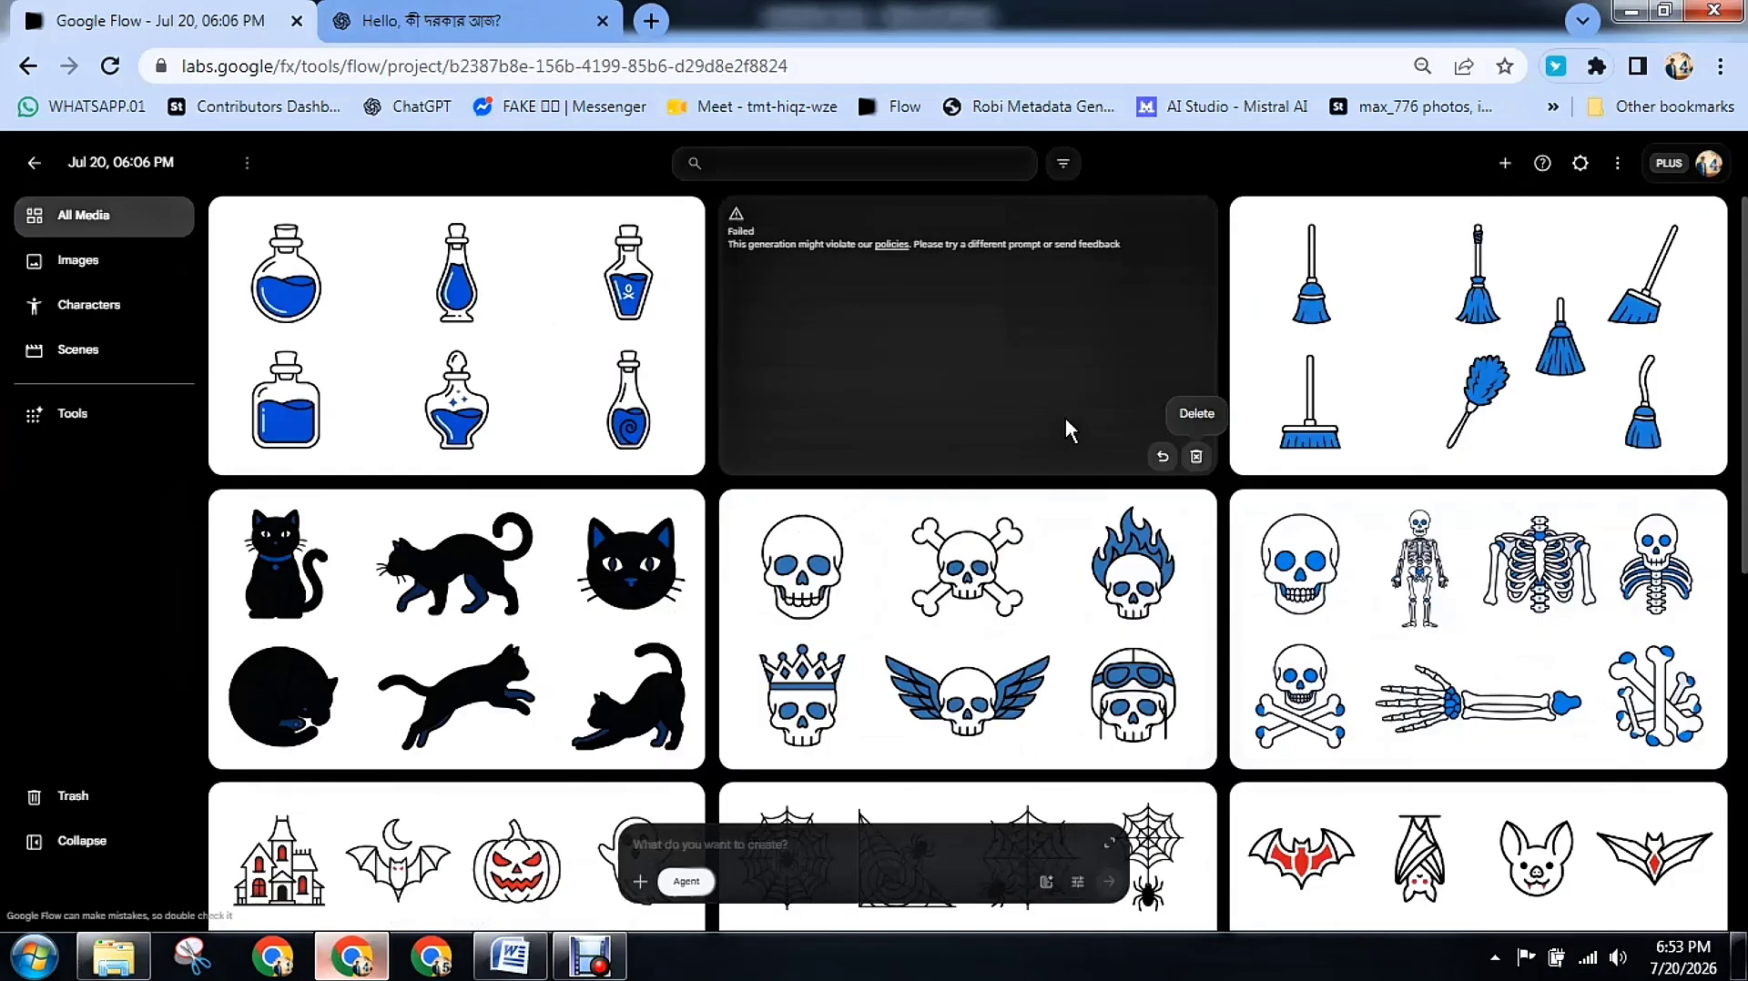
pyautogui.click(1196, 458)
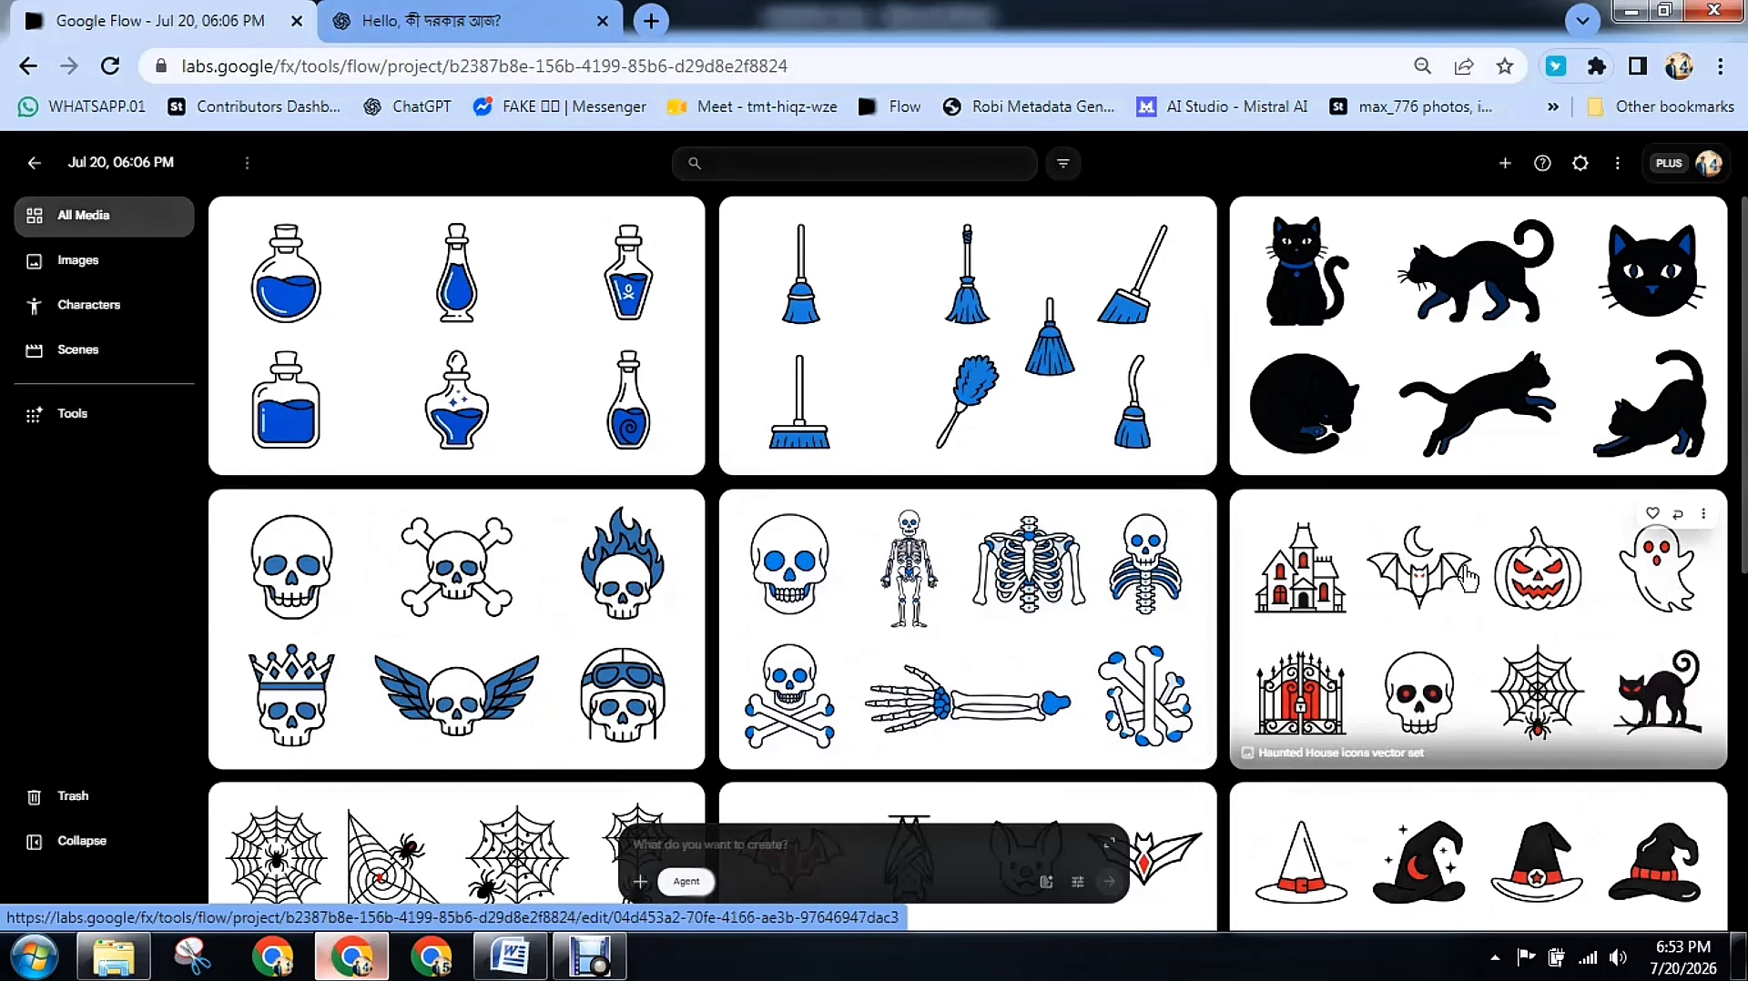
pyautogui.click(1617, 166)
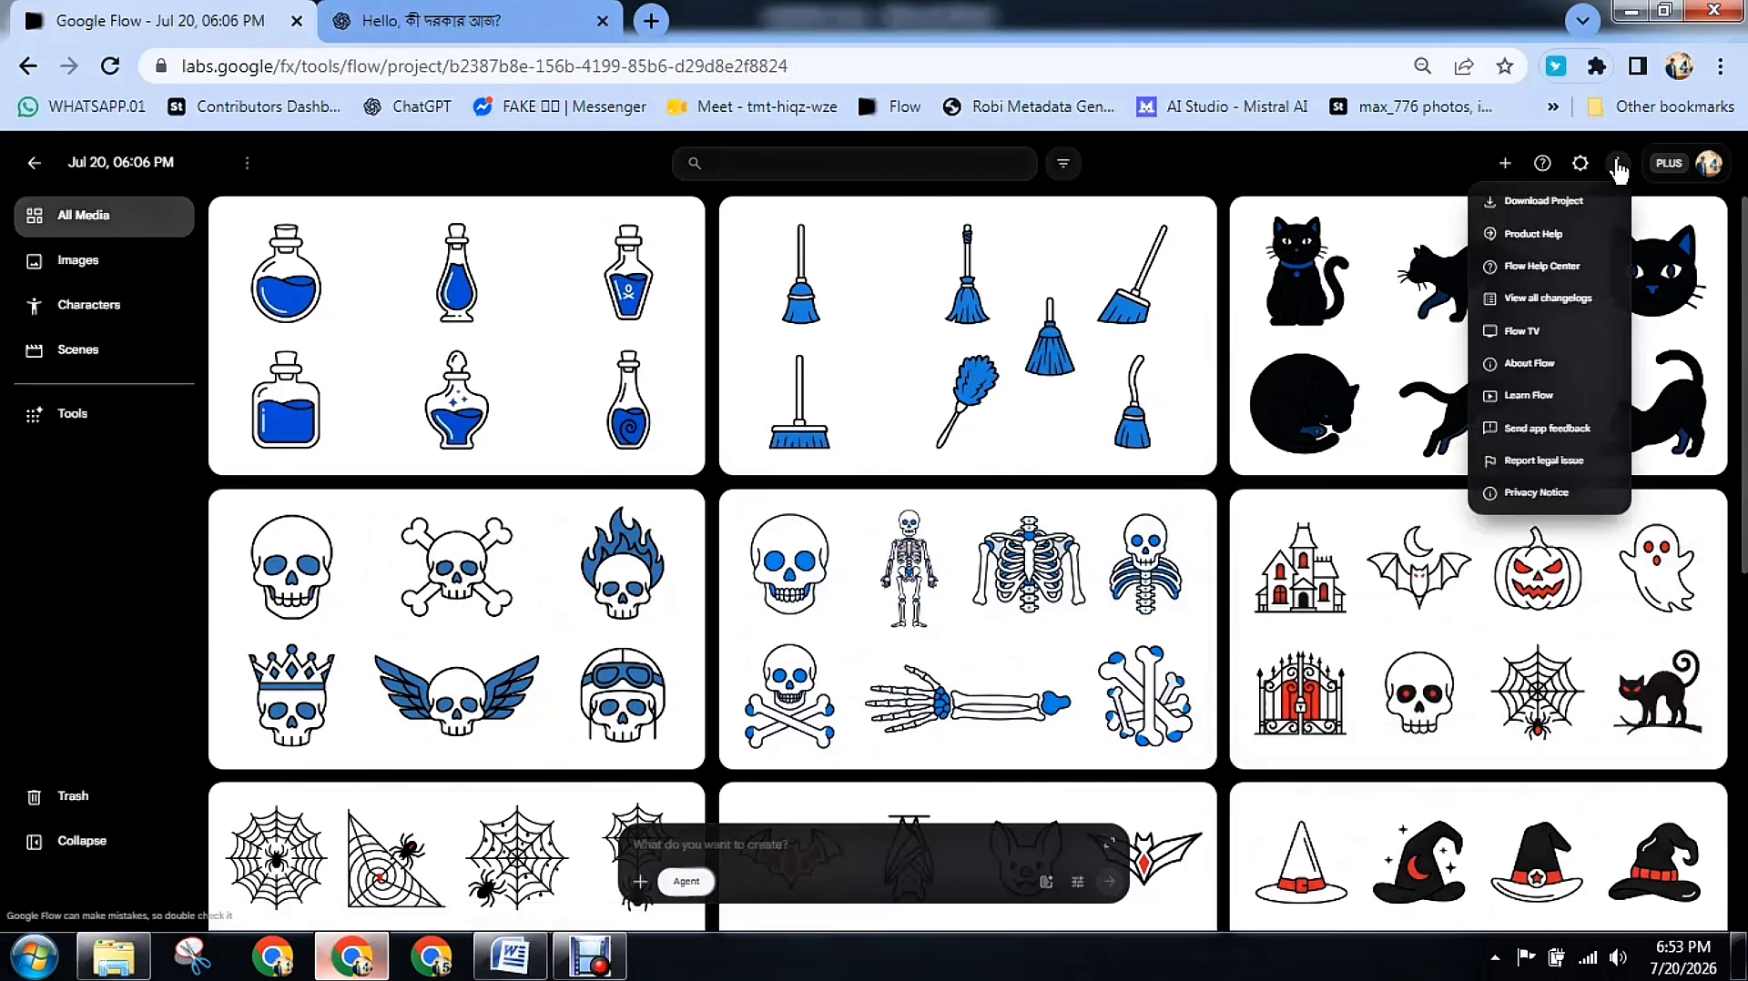
pyautogui.click(1566, 202)
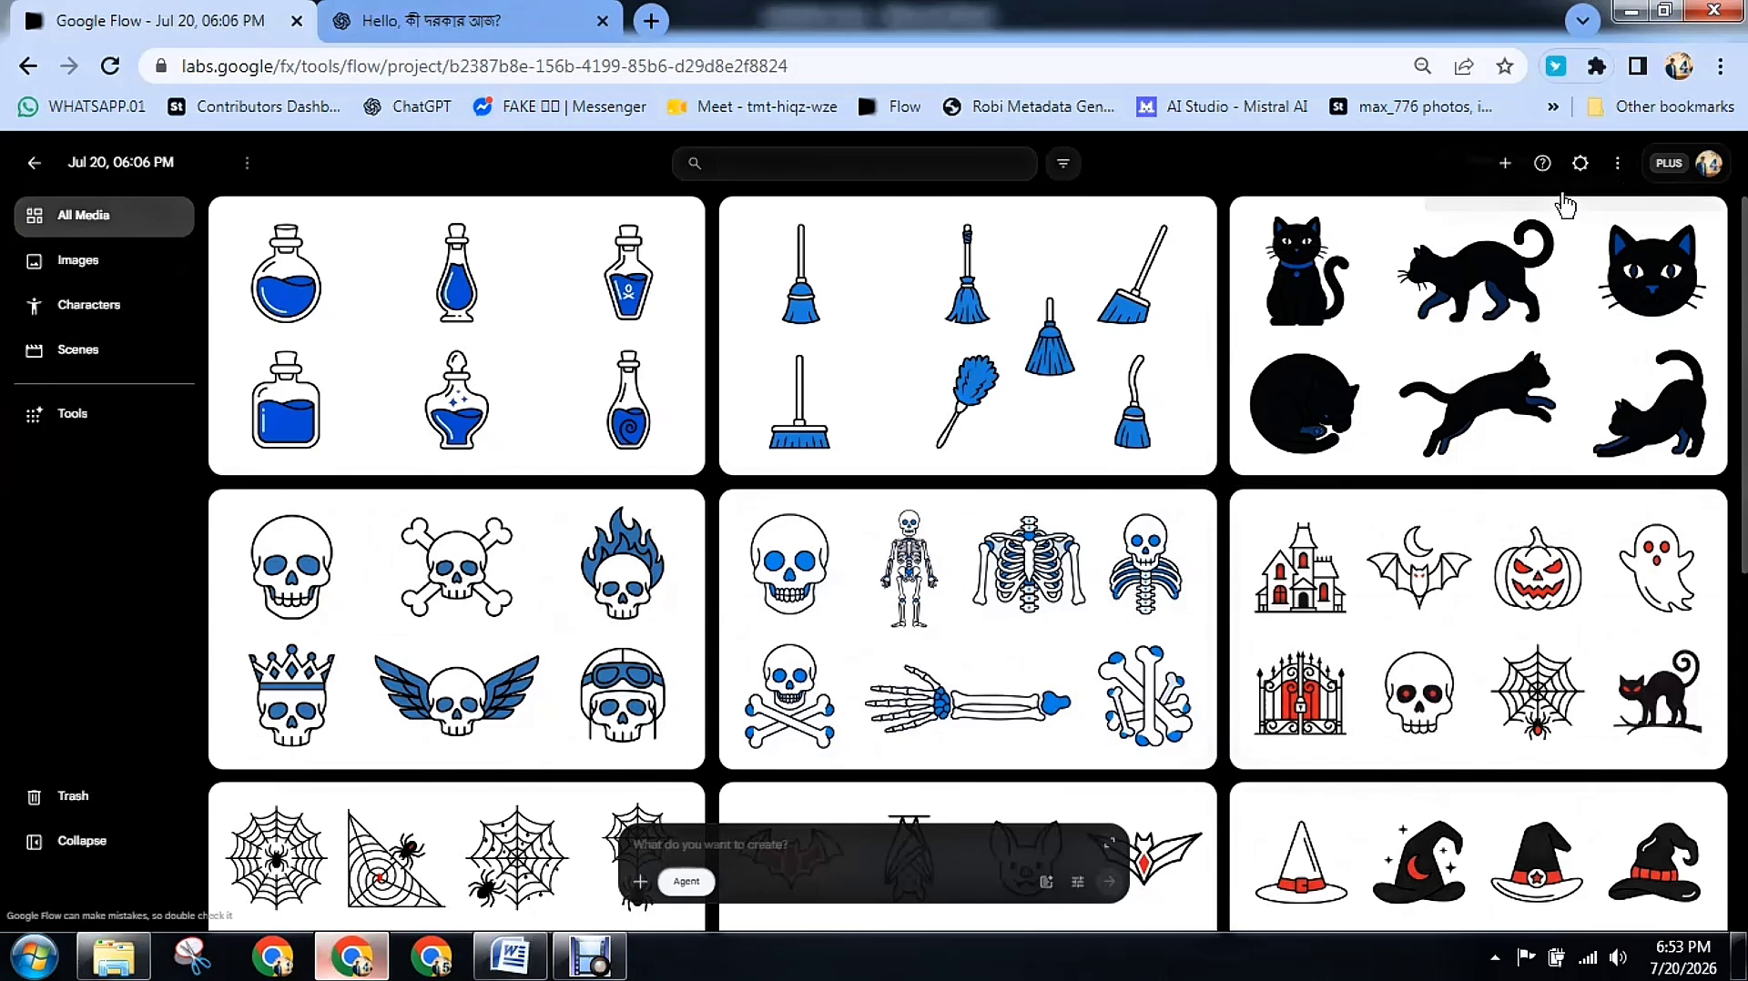